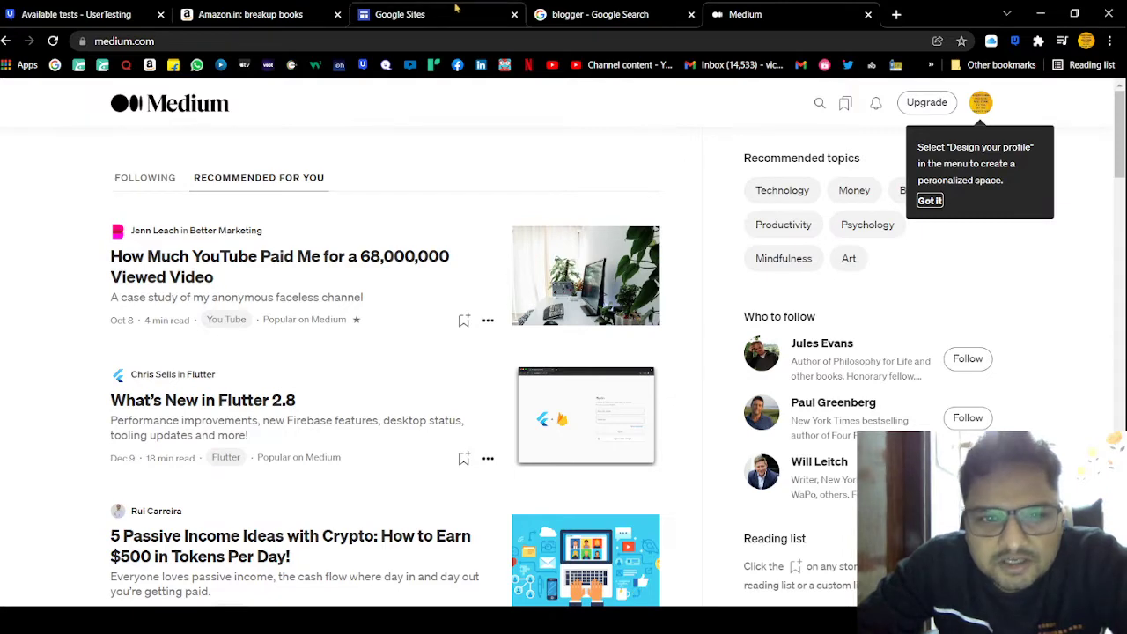
Open The Modern Break-Up from the Amazon breakup books results and generate a short text affiliate link for it.
left_click(277, 13)
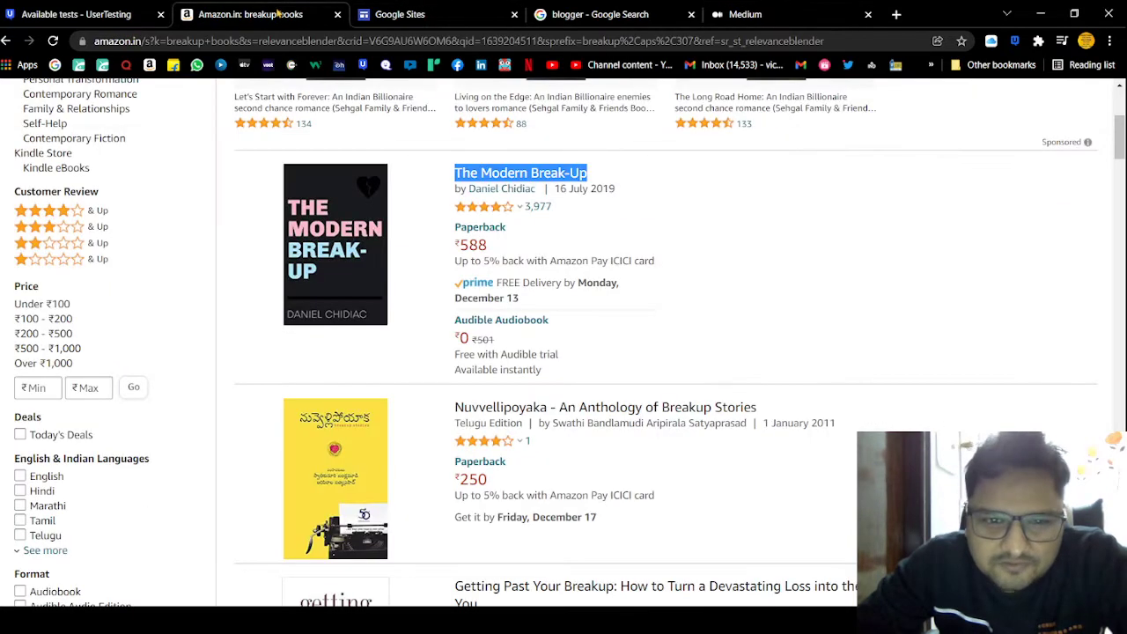
scroll(368, 191, "up", 3)
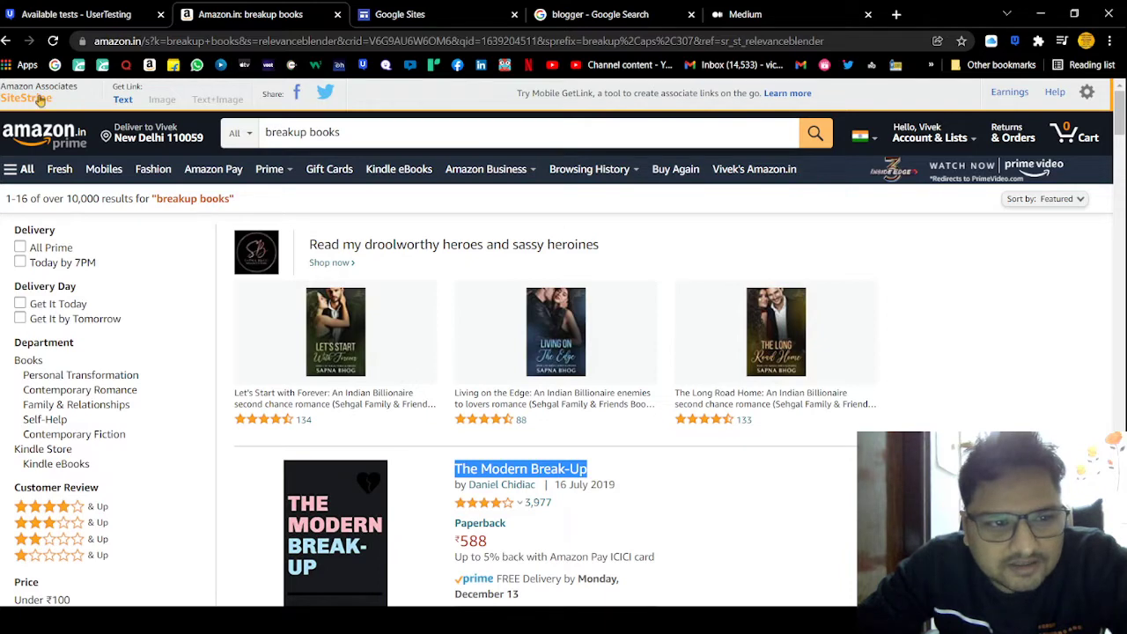
scroll(475, 279, "down", 3)
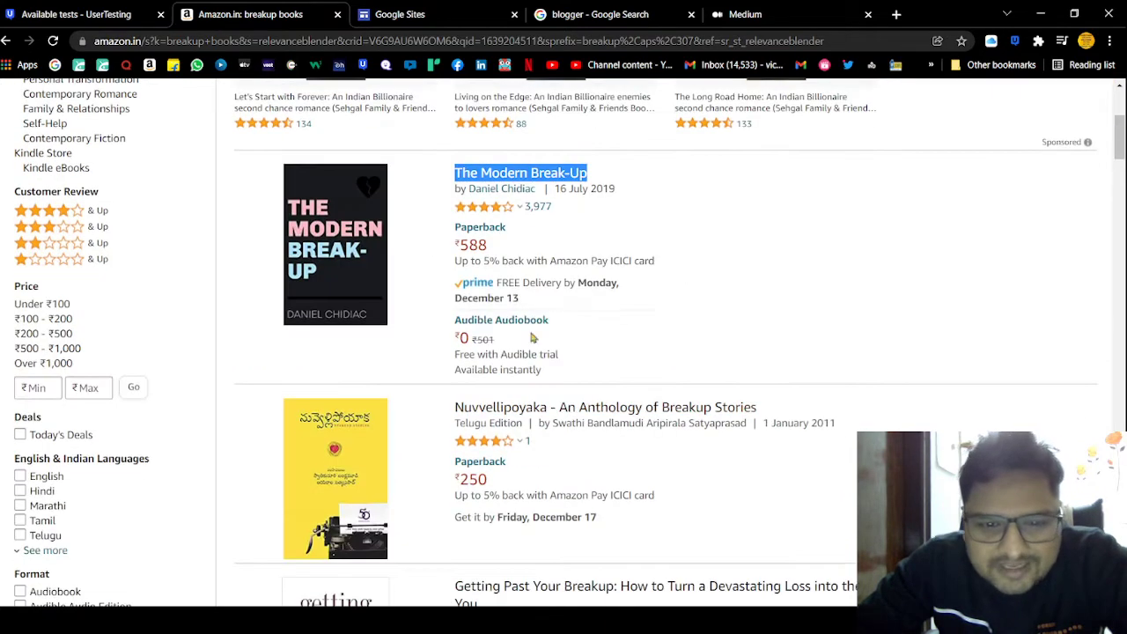
left_click(508, 176)
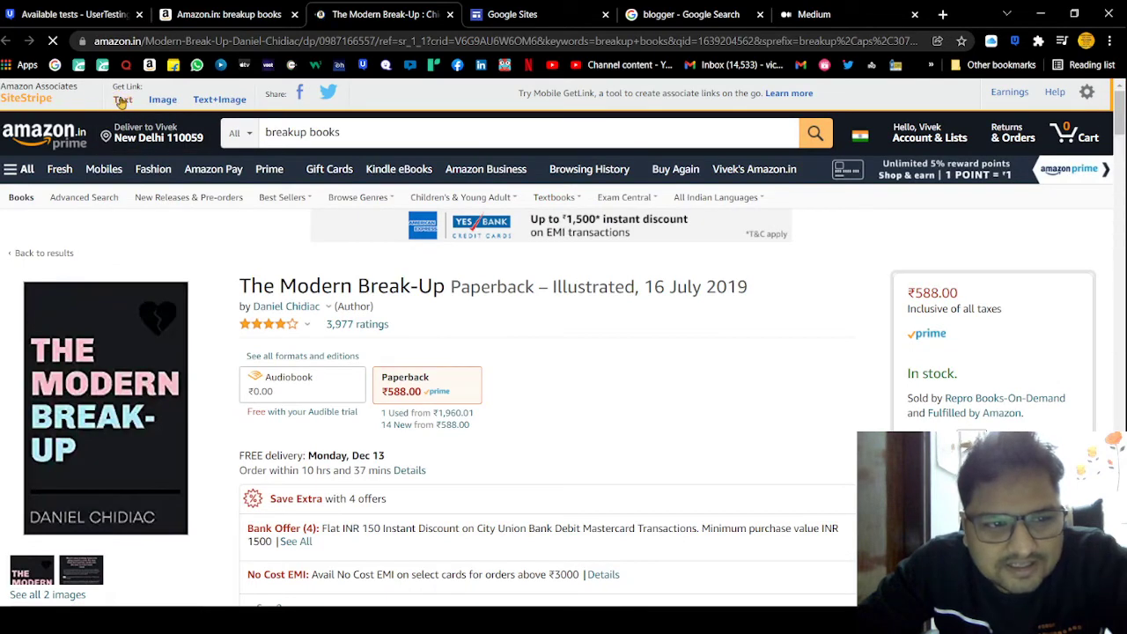
left_click(122, 101)
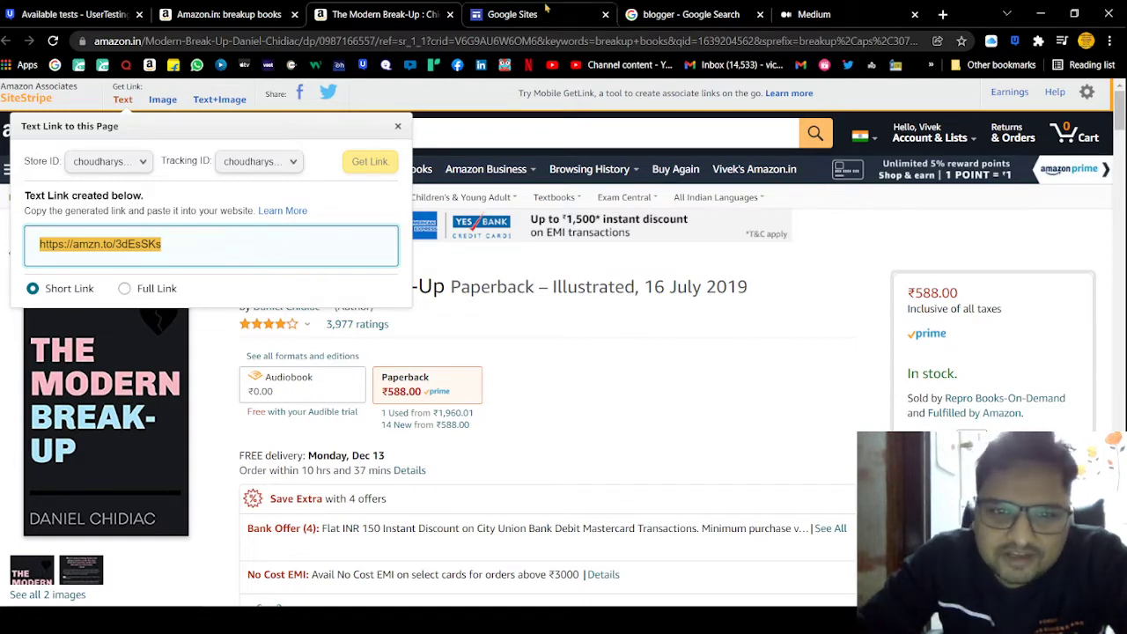
Open Digistore24 in a new tab and go to its affiliate marketplace.
left_click(944, 14)
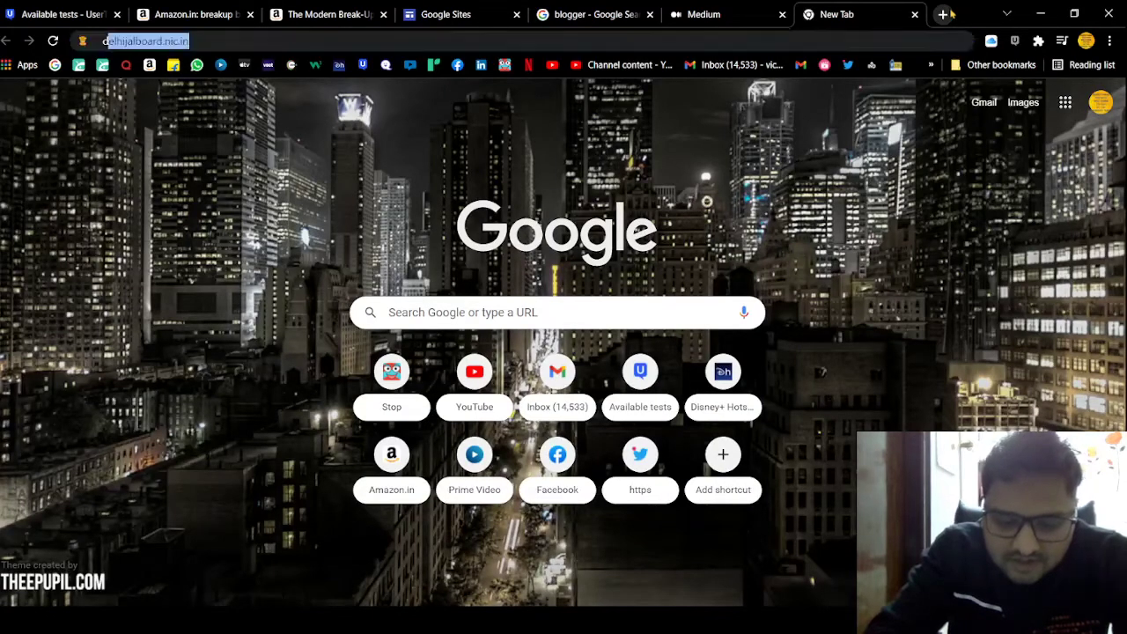
type("digi")
key("Return")
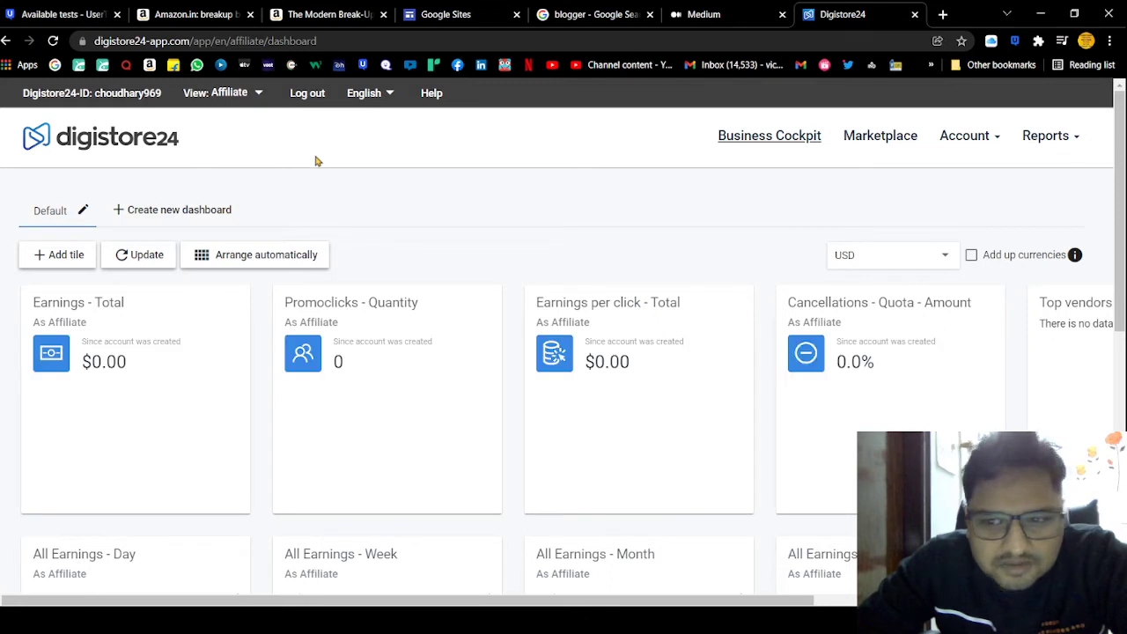
left_click(884, 135)
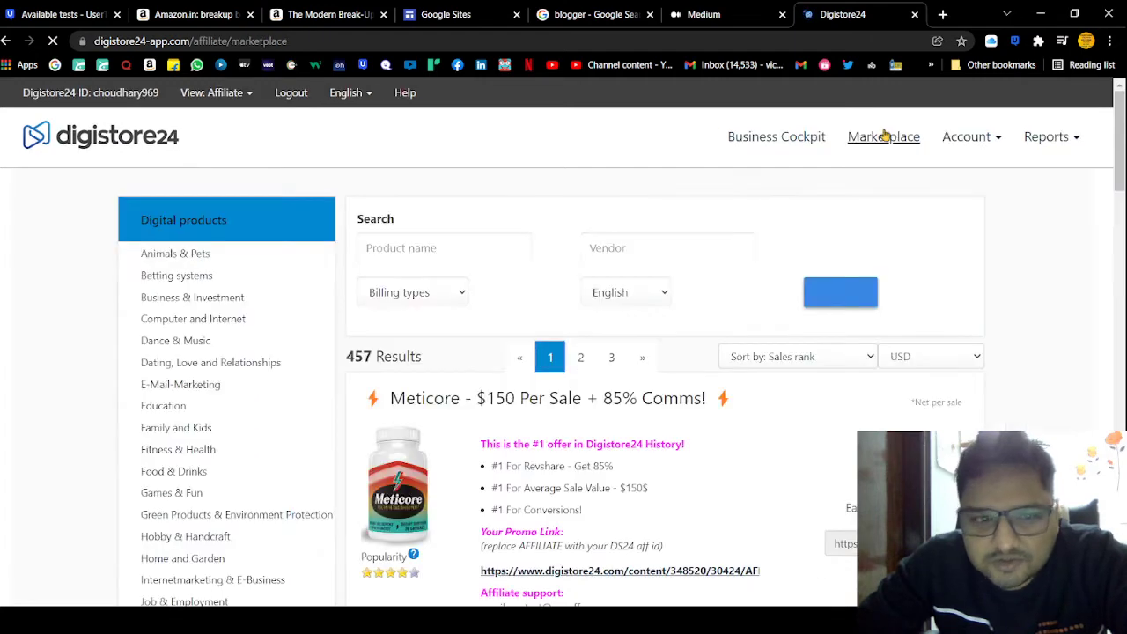
Examine the Meticore offer's commission, earnings per sale and promolink in the Digistore24 marketplace.
scroll(491, 270, "down", 2)
scroll(491, 273, "down", 1)
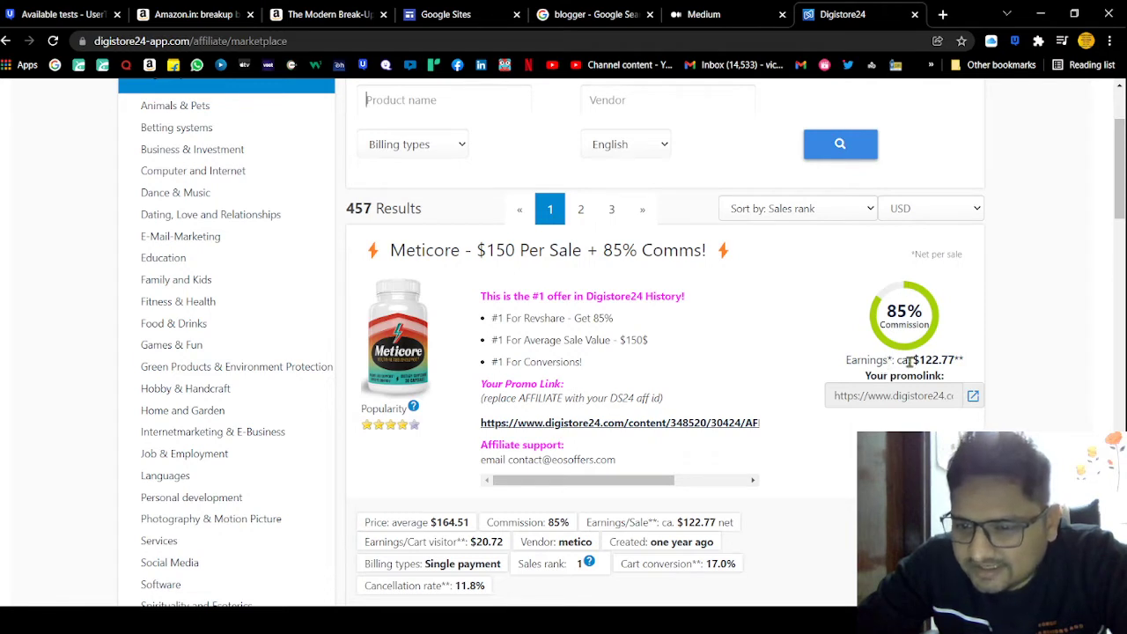
left_click_drag(910, 361, 967, 364)
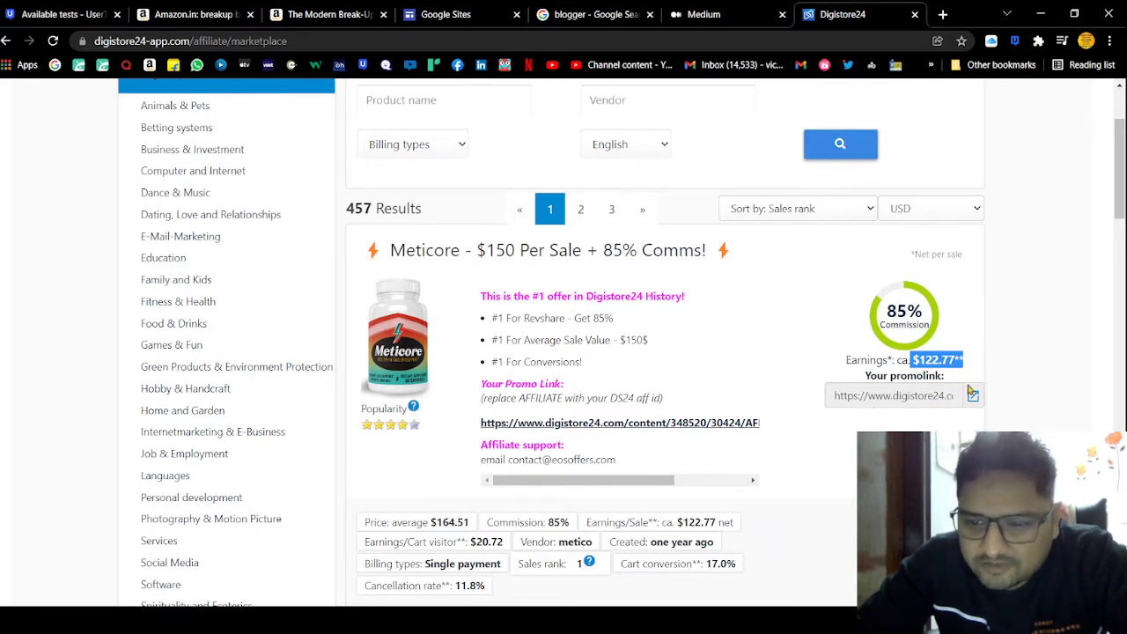
left_click_drag(914, 361, 989, 370)
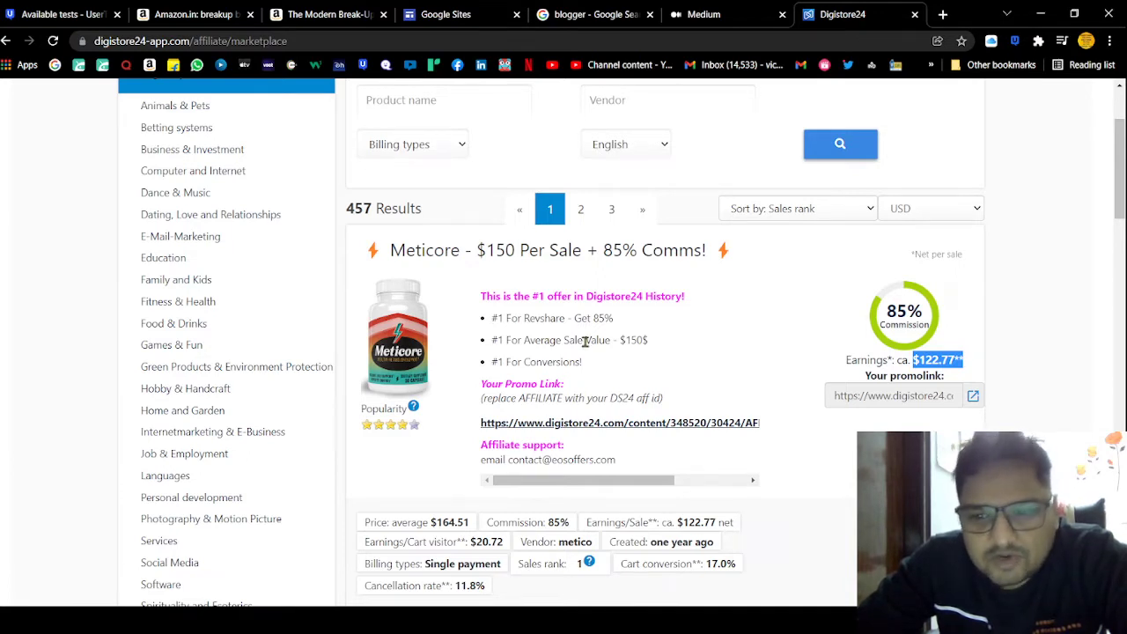
scroll(652, 326, "down", 1)
scroll(640, 328, "up", 1)
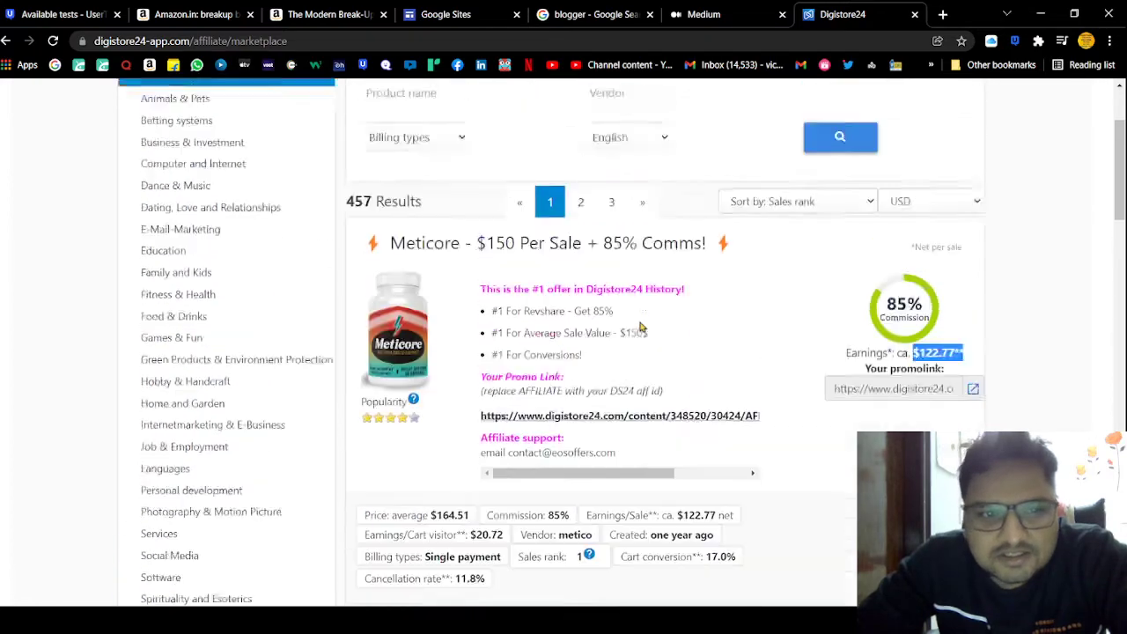
scroll(640, 328, "up", 3)
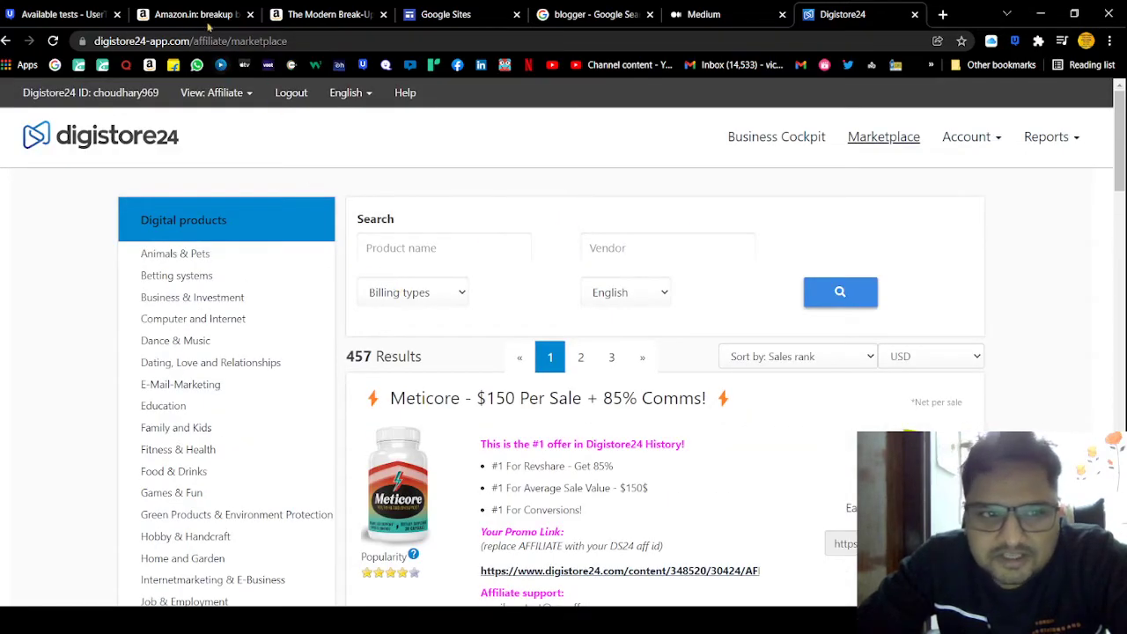
Locate the Become an Affiliate link in the footer of the Amazon results page and return to the Digistore24 marketplace.
left_click(194, 14)
scroll(679, 286, "up", 3)
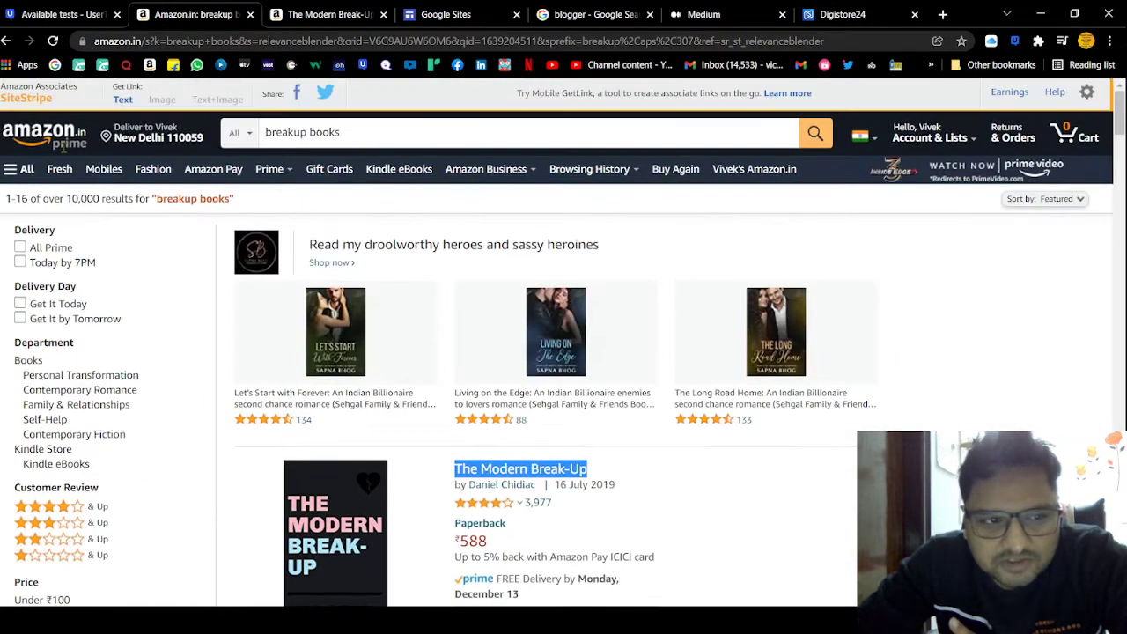
scroll(890, 375, "down", 15)
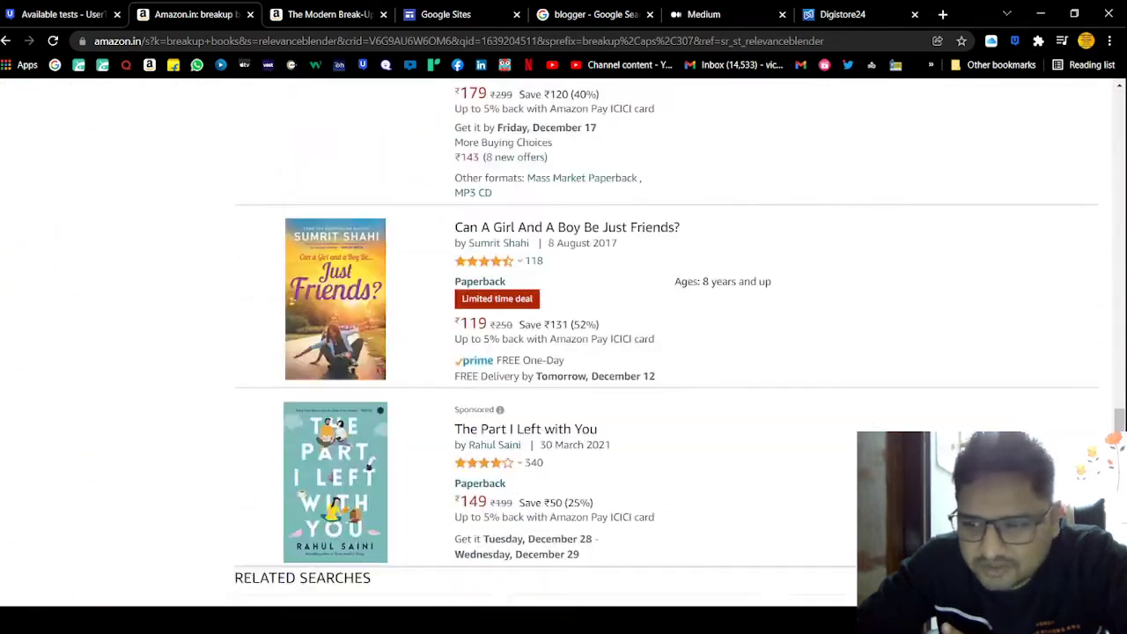
scroll(499, 492, "down", 10)
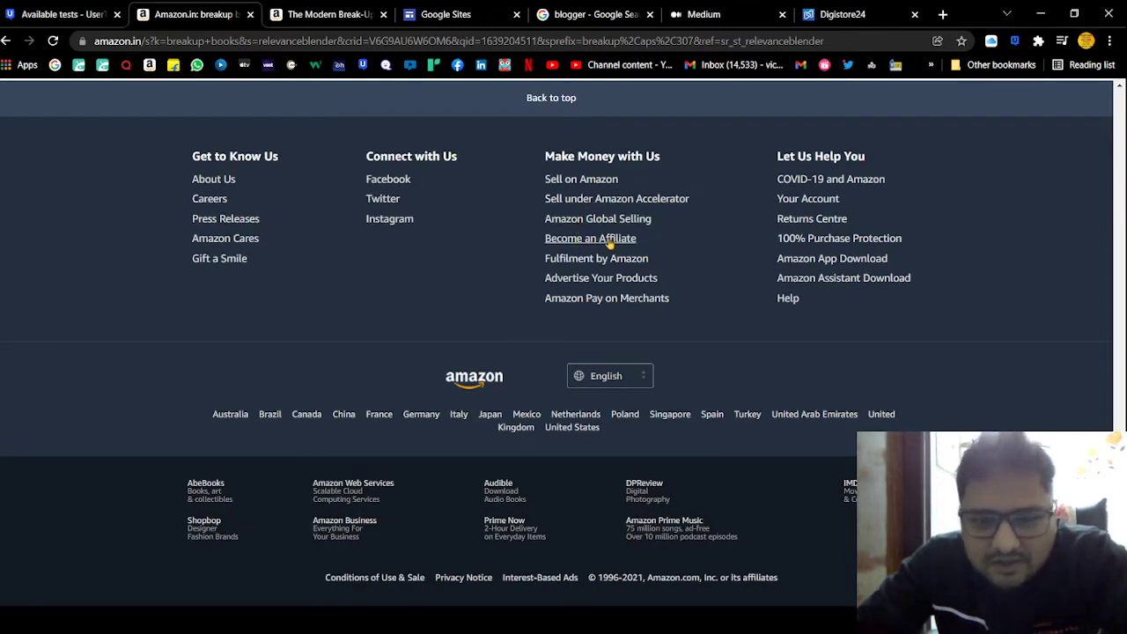
left_click(842, 14)
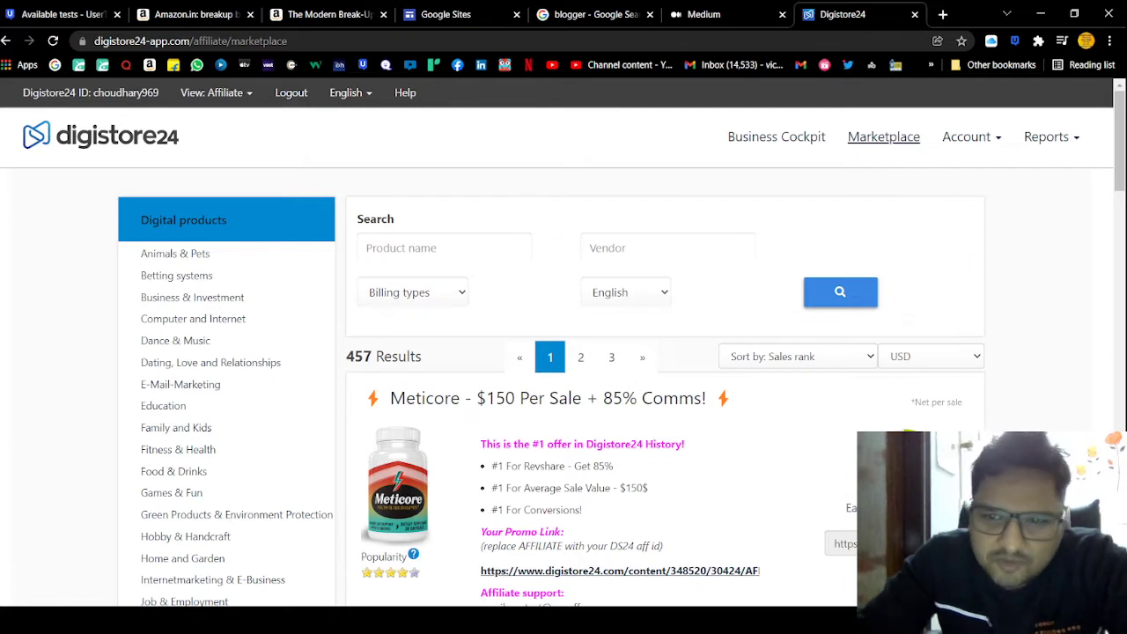
Search for the "choudhary speaks blog" in a new tab and open the blog.
left_click(943, 14)
type("choudhar")
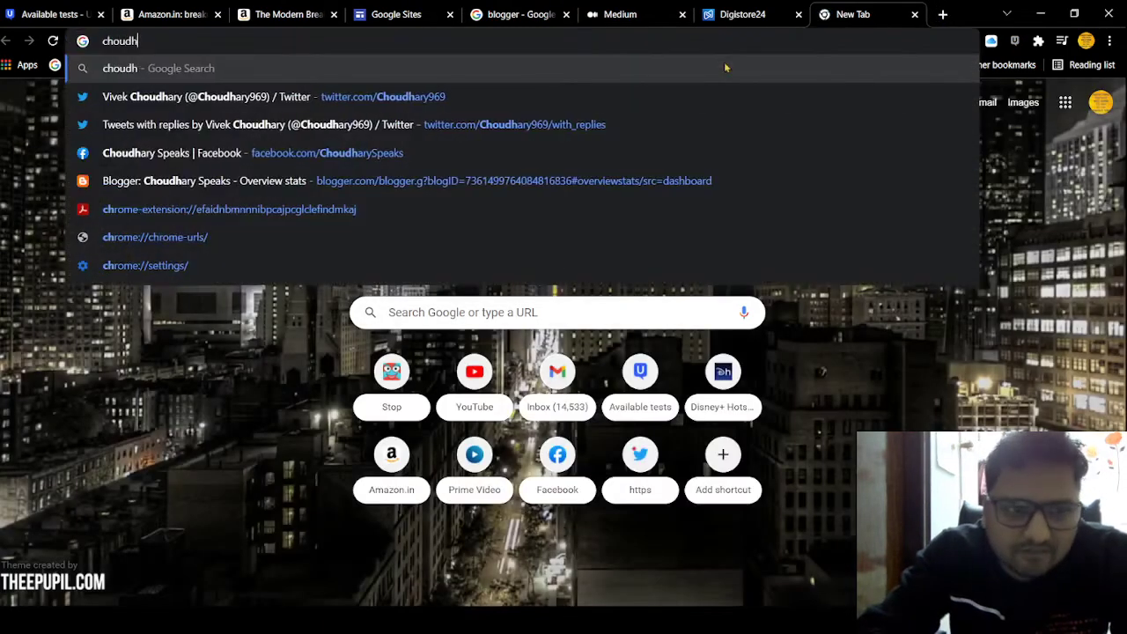
key("BackSpace")
type("ry s")
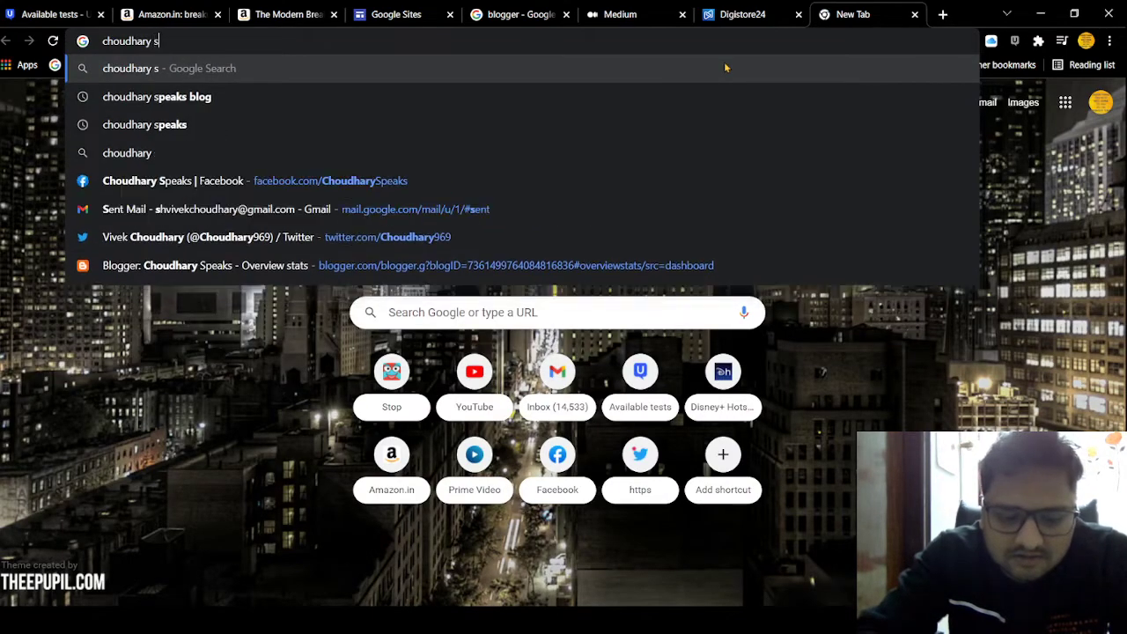
type("peaks")
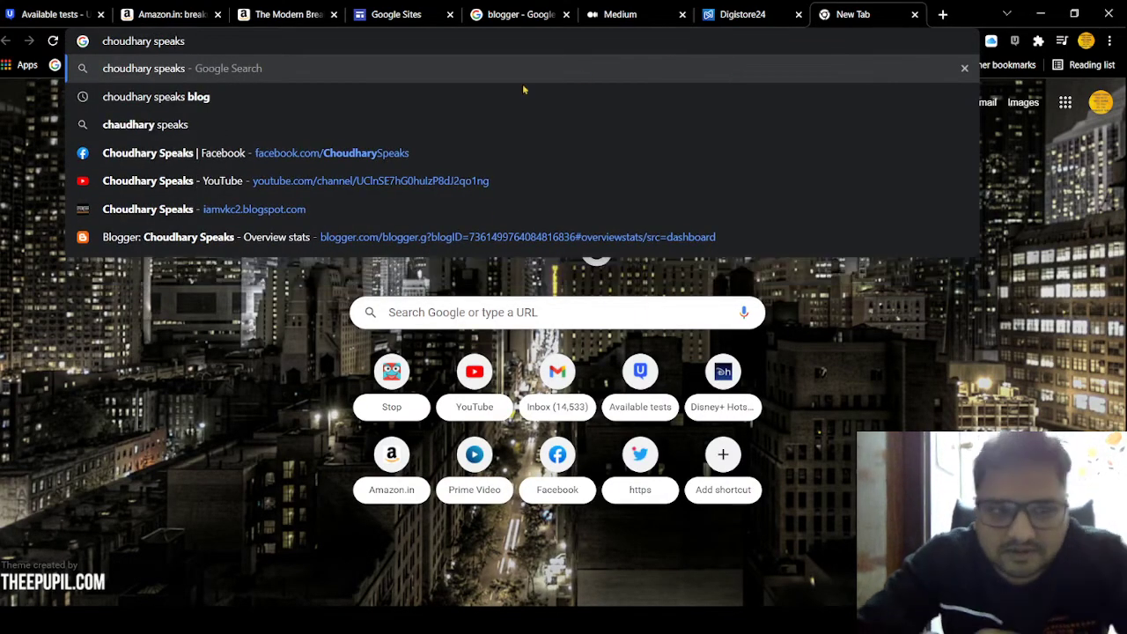
left_click(483, 93)
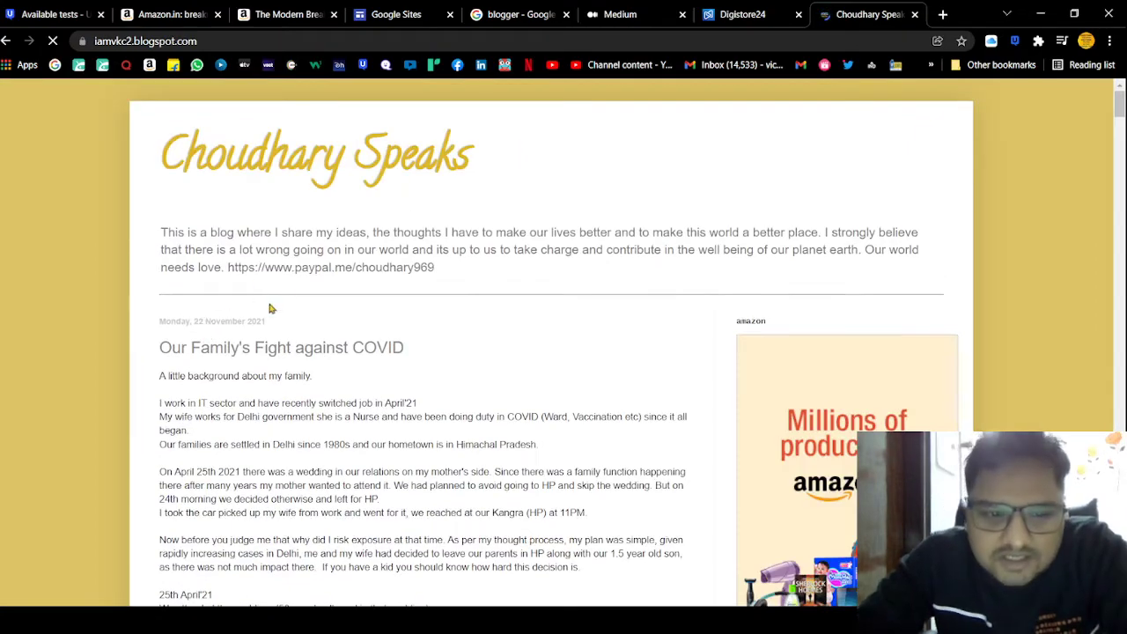
Look through the blog's content and Amazon ads, and view the Google Sites start page.
scroll(304, 325, "down", 15)
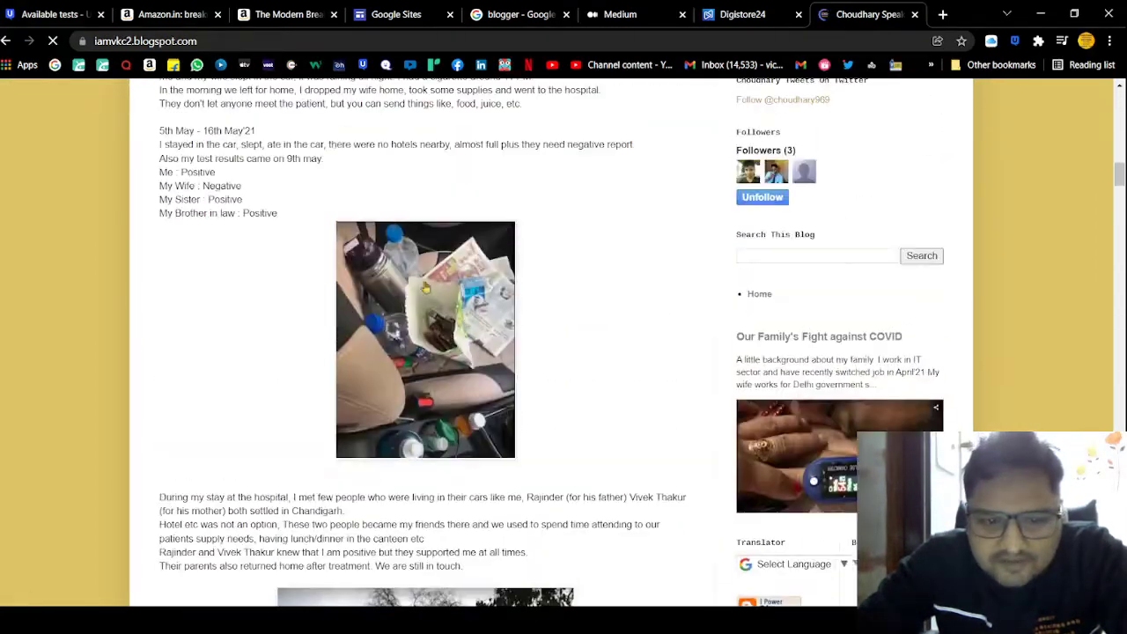
scroll(304, 339, "down", 15)
scroll(359, 316, "up", 5)
scroll(358, 315, "up", 20)
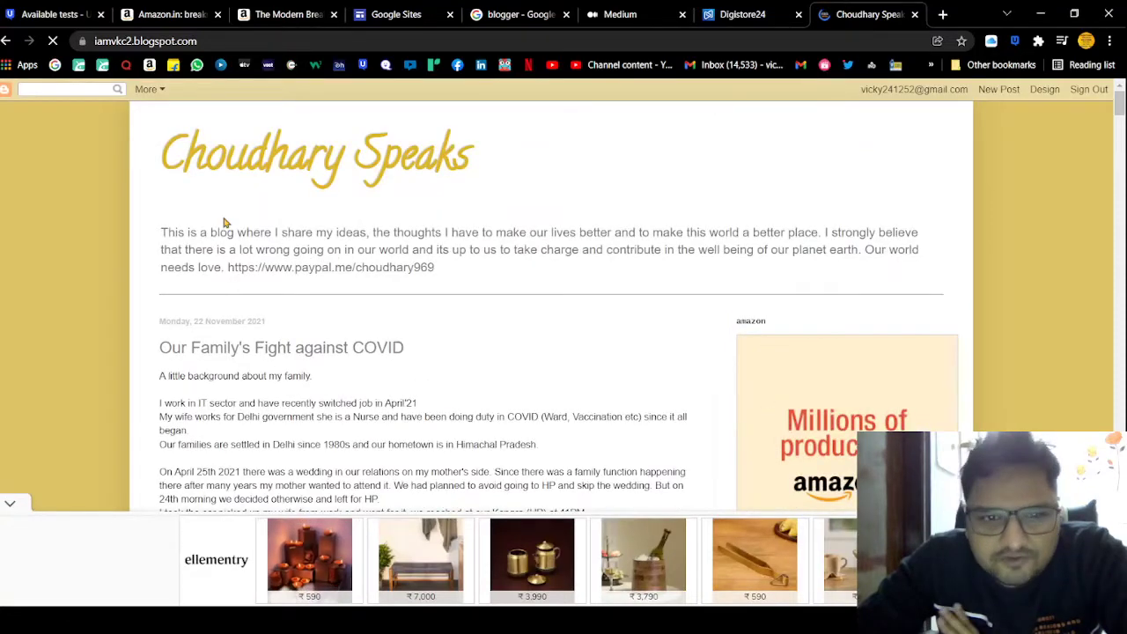
left_click(394, 9)
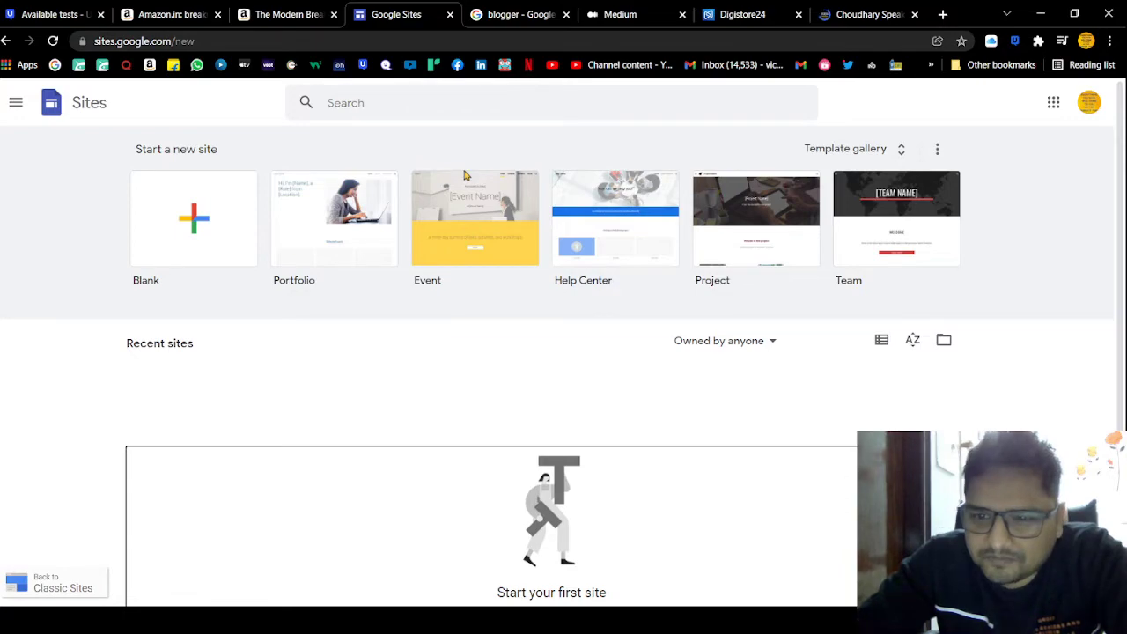
Browse the first page of Digistore24 marketplace offers, checking their commissions and earnings per sale.
left_click(725, 12)
scroll(532, 352, "down", 7)
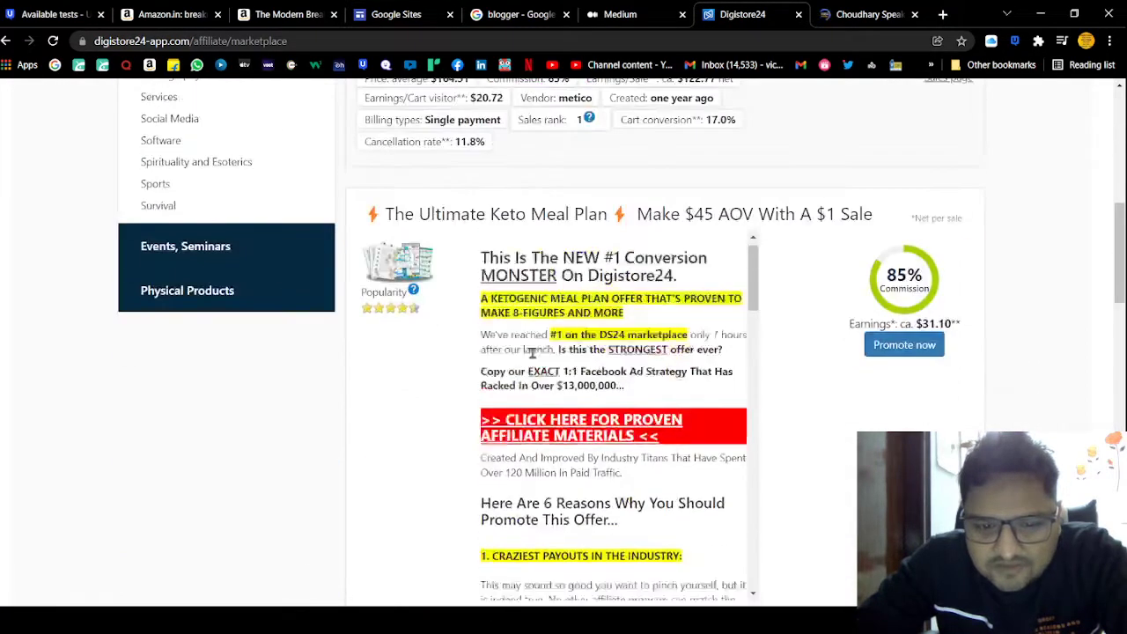
scroll(532, 353, "down", 10)
scroll(865, 352, "up", 4)
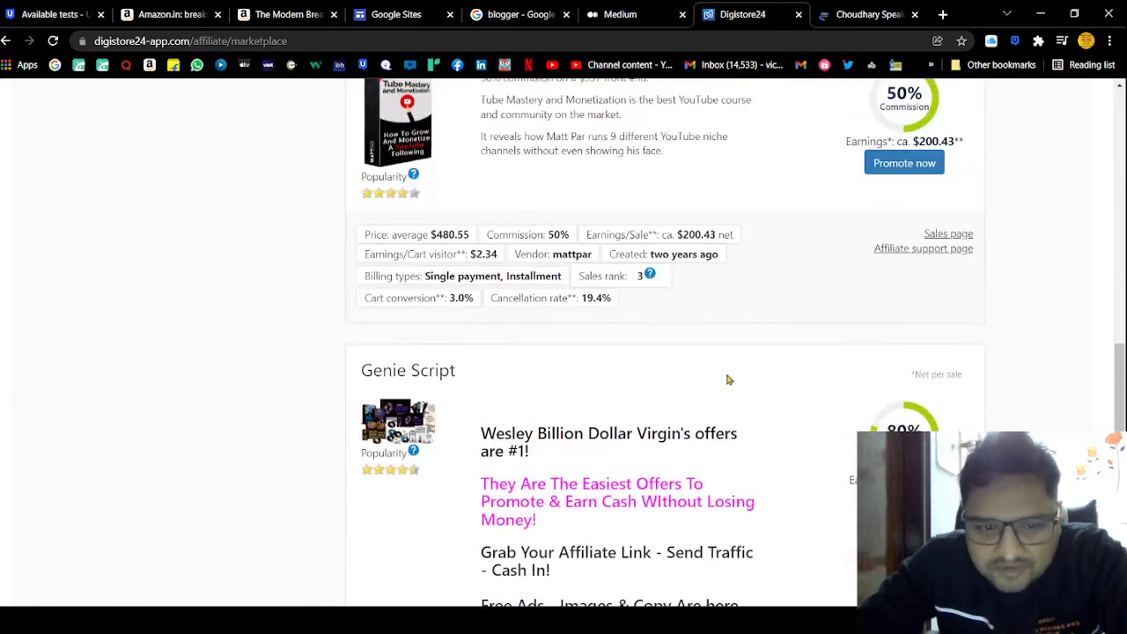
scroll(727, 379, "down", 8)
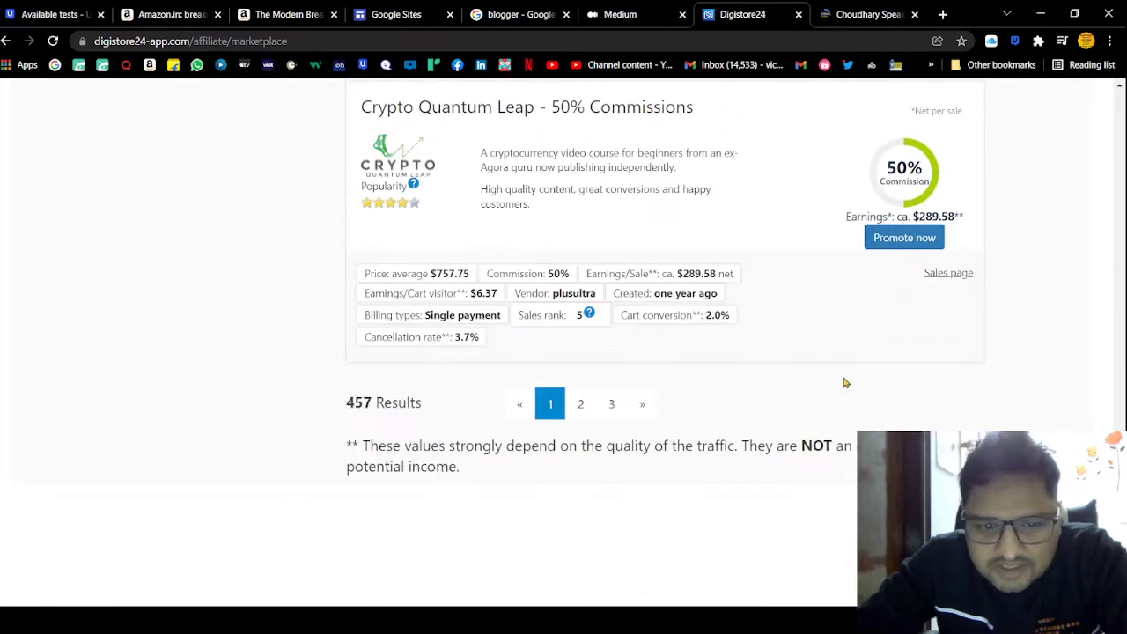
Open page 2 of the Digistore24 marketplace and review its offers, including the commission for His Secret Obsession.
left_click(579, 414)
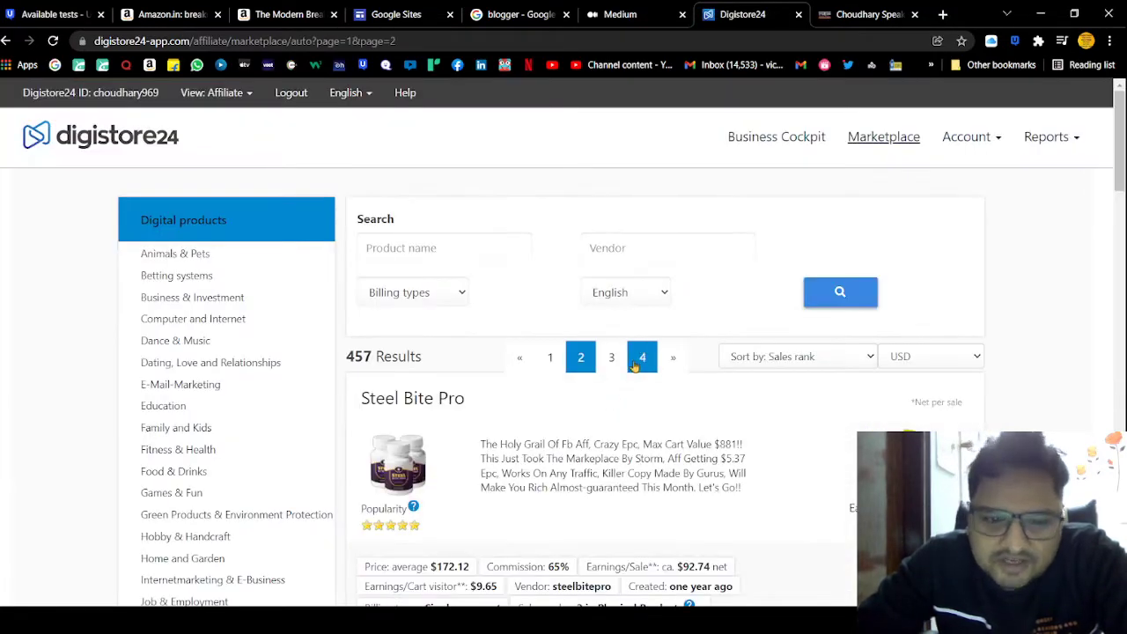
scroll(788, 439, "down", 3)
scroll(788, 439, "down", 2)
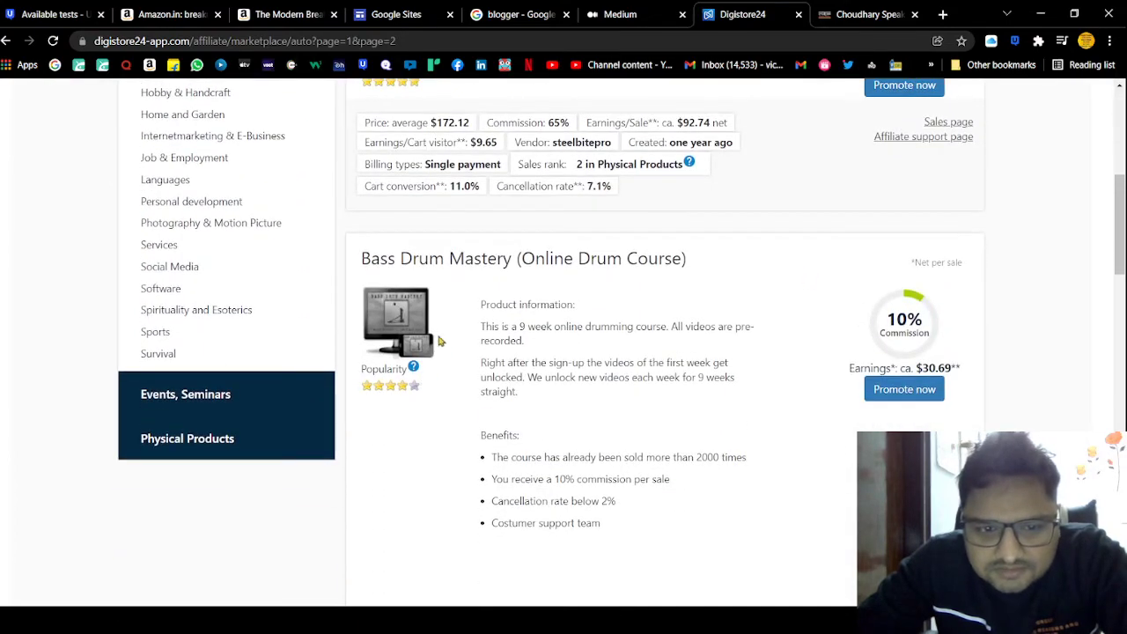
scroll(661, 330, "down", 5)
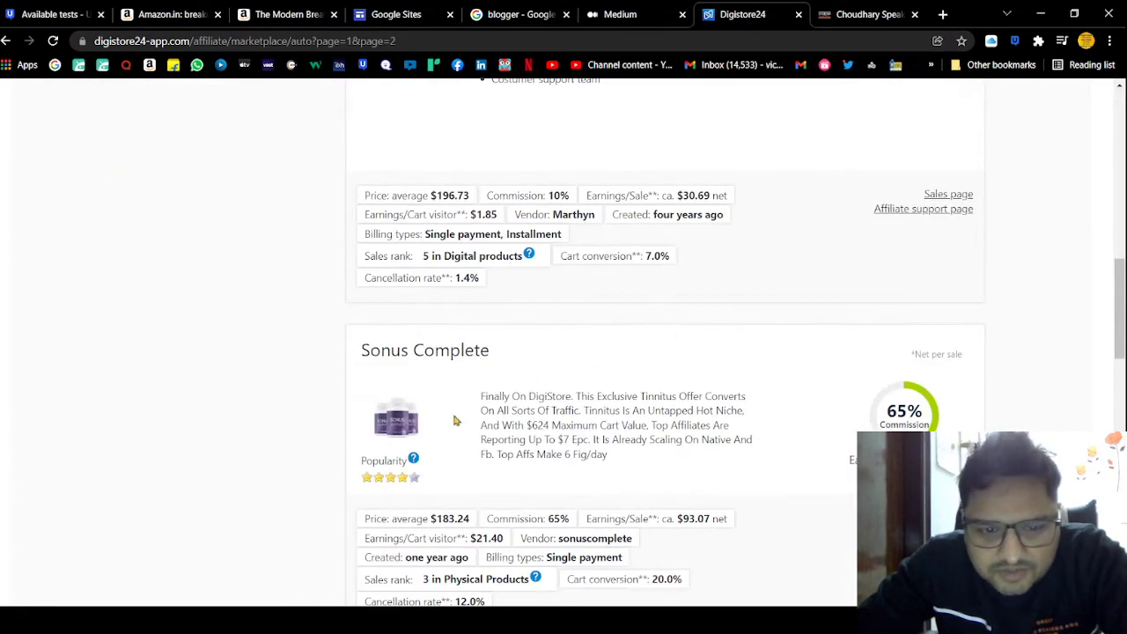
scroll(755, 409, "down", 5)
scroll(837, 343, "down", 7)
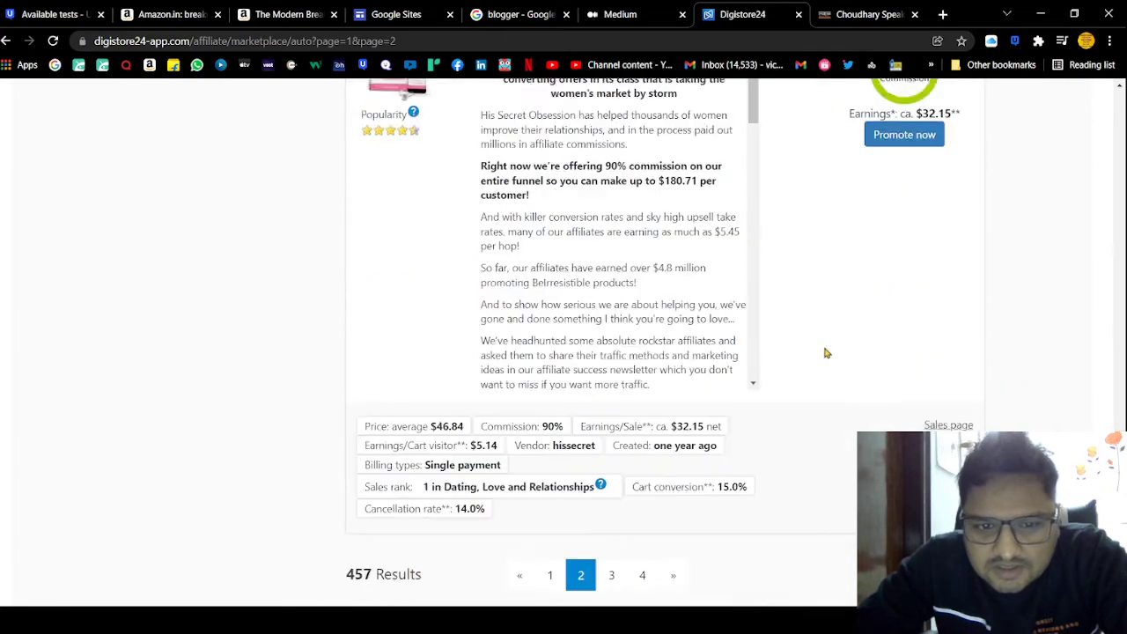
scroll(578, 333, "up", 4)
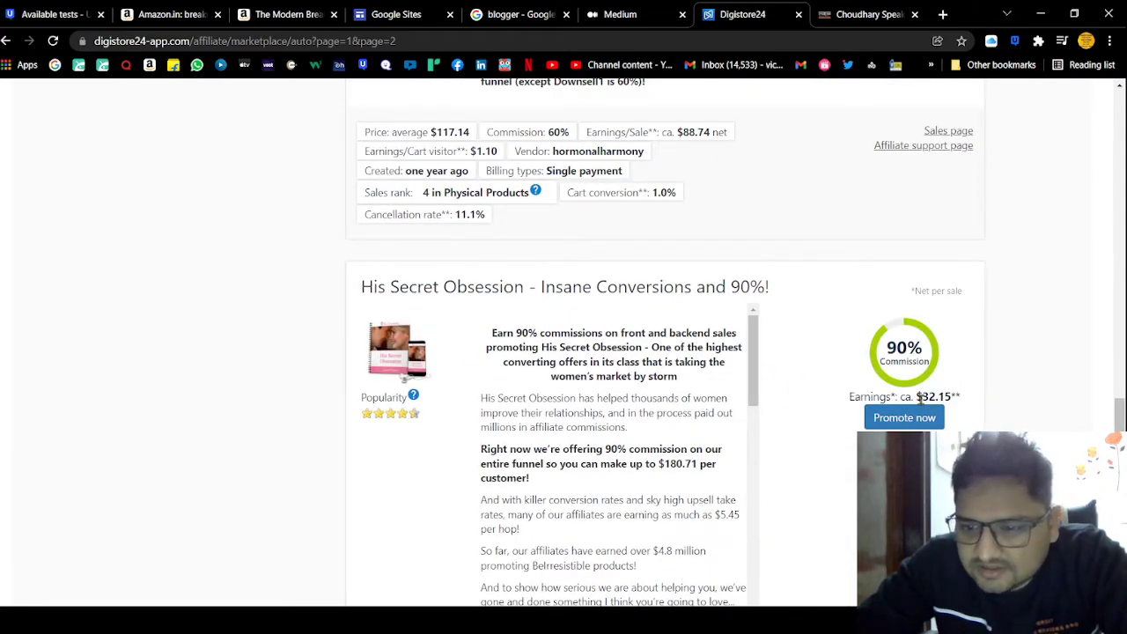
scroll(1114, 414, "down", 5)
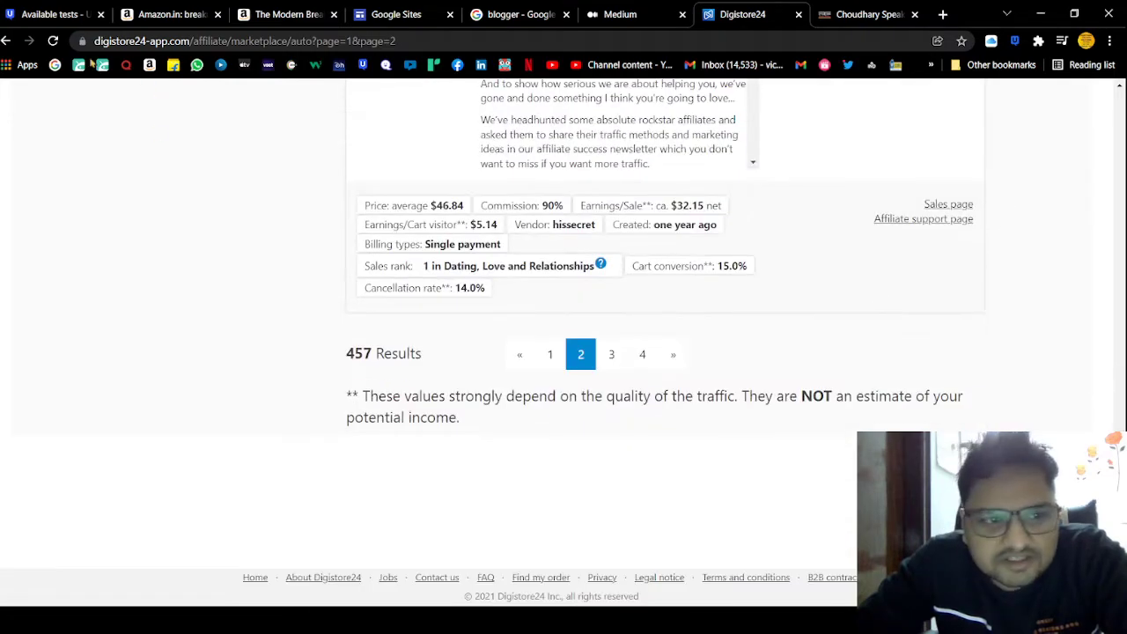
key("Home")
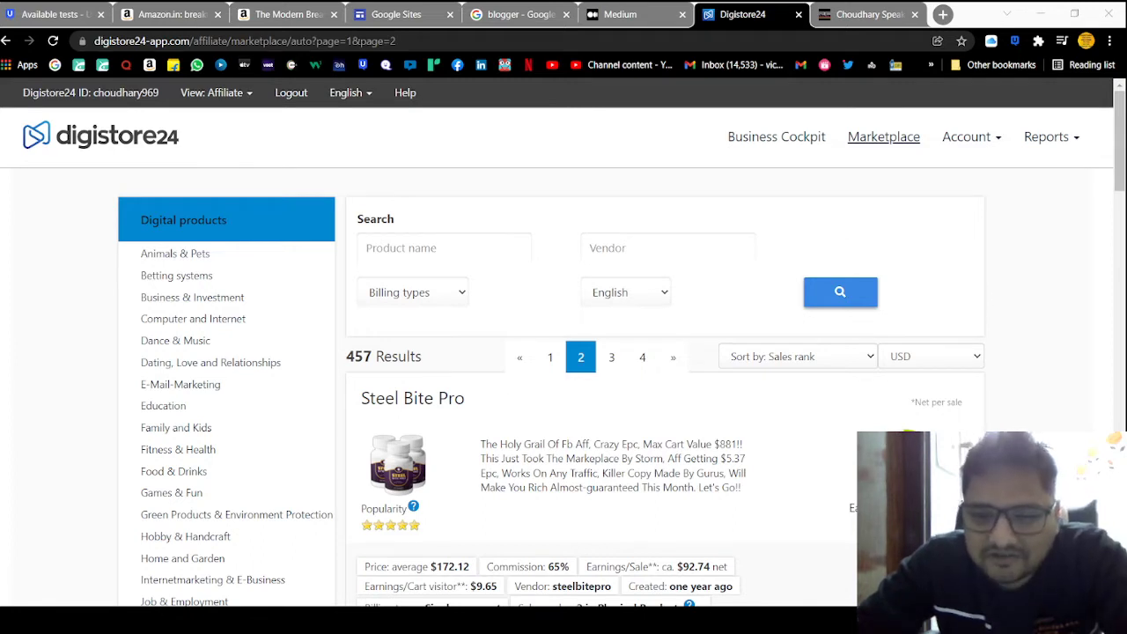
left_click(615, 437)
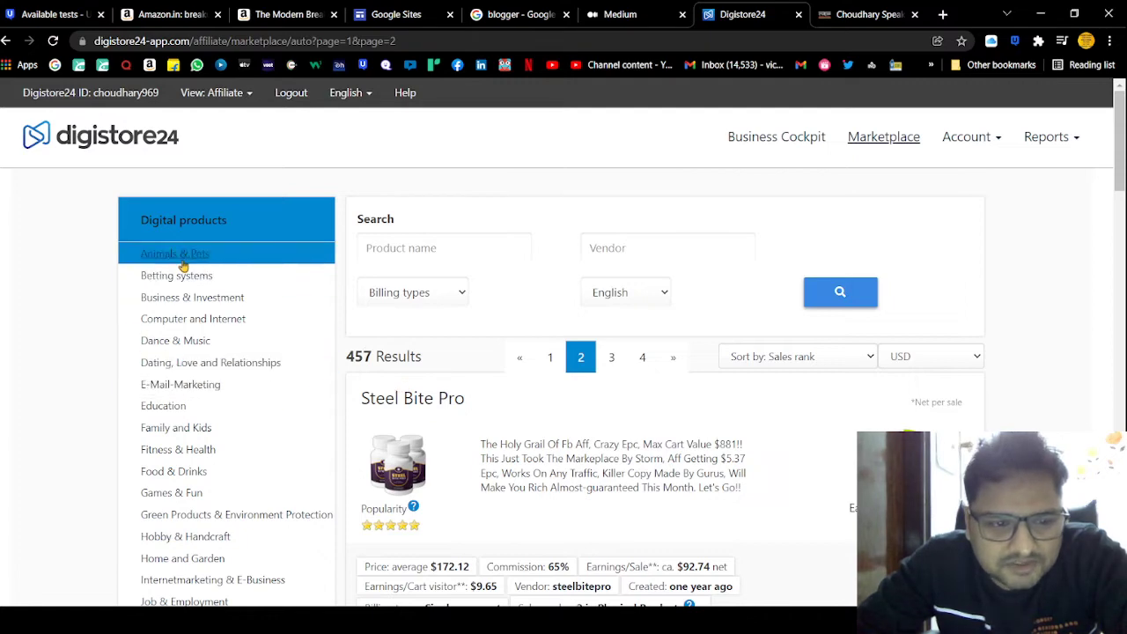
Browse the marketplace's Computer and Internet category, and open the Business & Investment category.
left_click(191, 324)
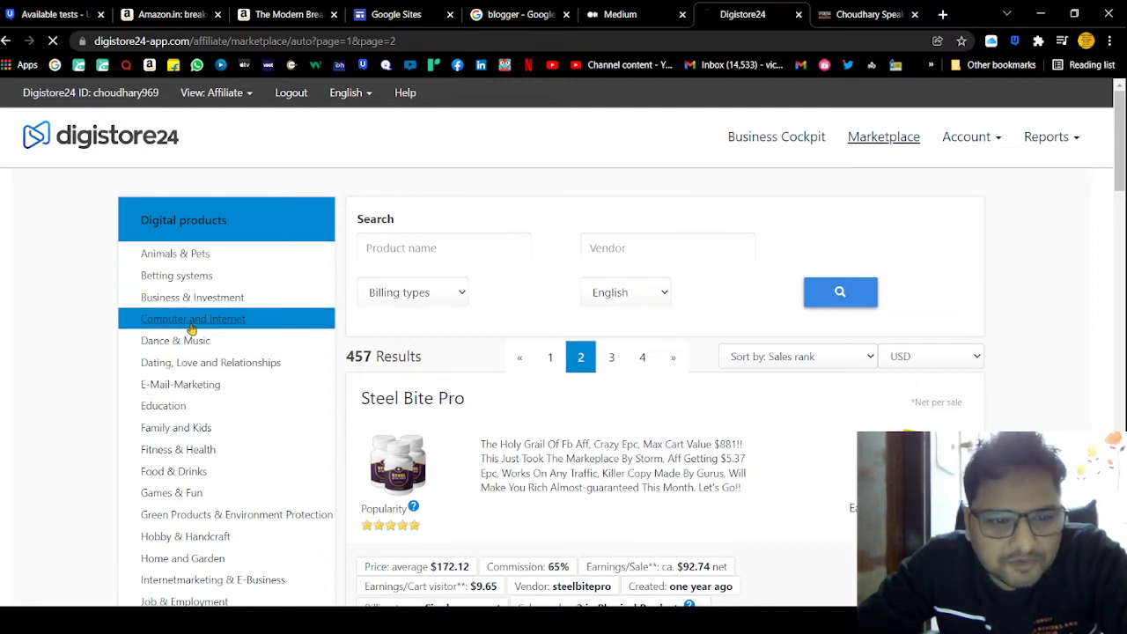
scroll(718, 357, "down", 6)
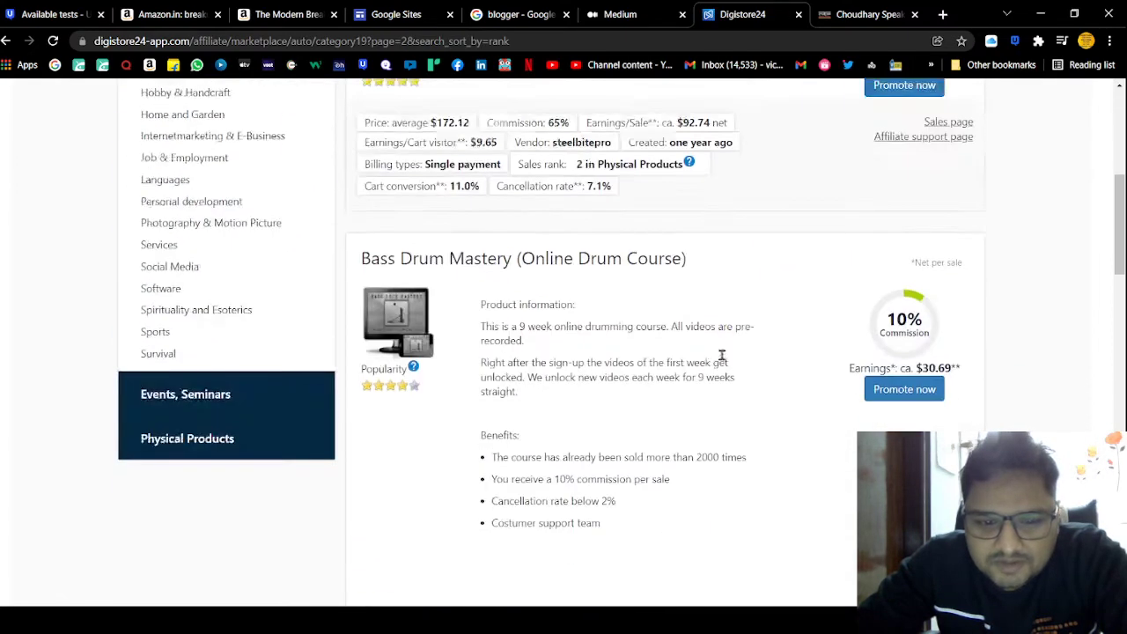
scroll(481, 390, "up", 3)
scroll(481, 390, "up", 1)
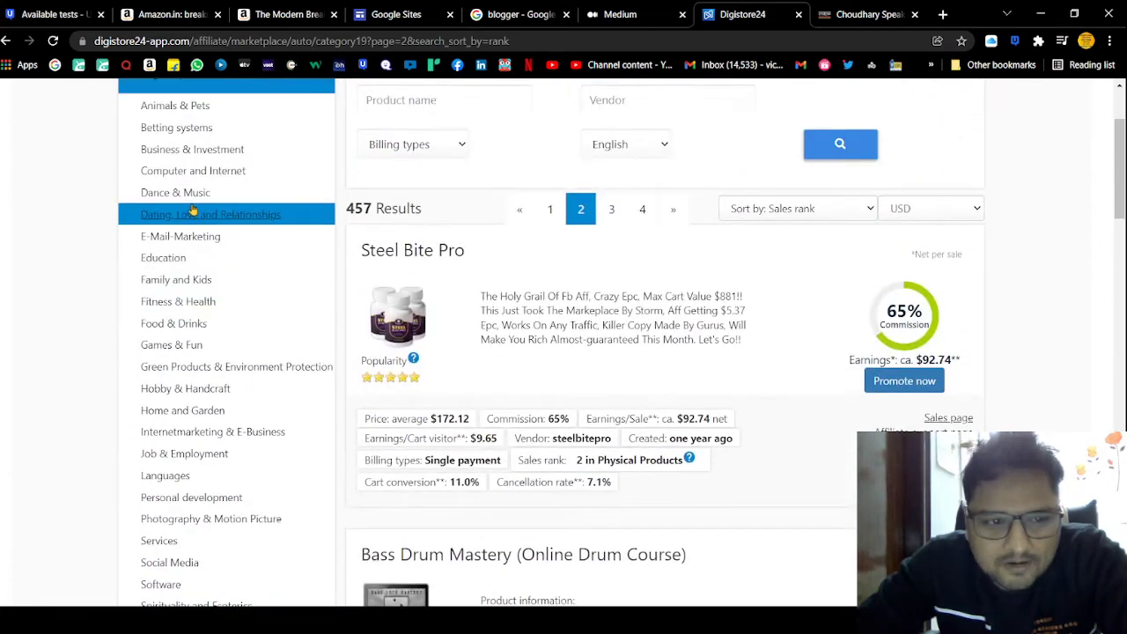
left_click(205, 155)
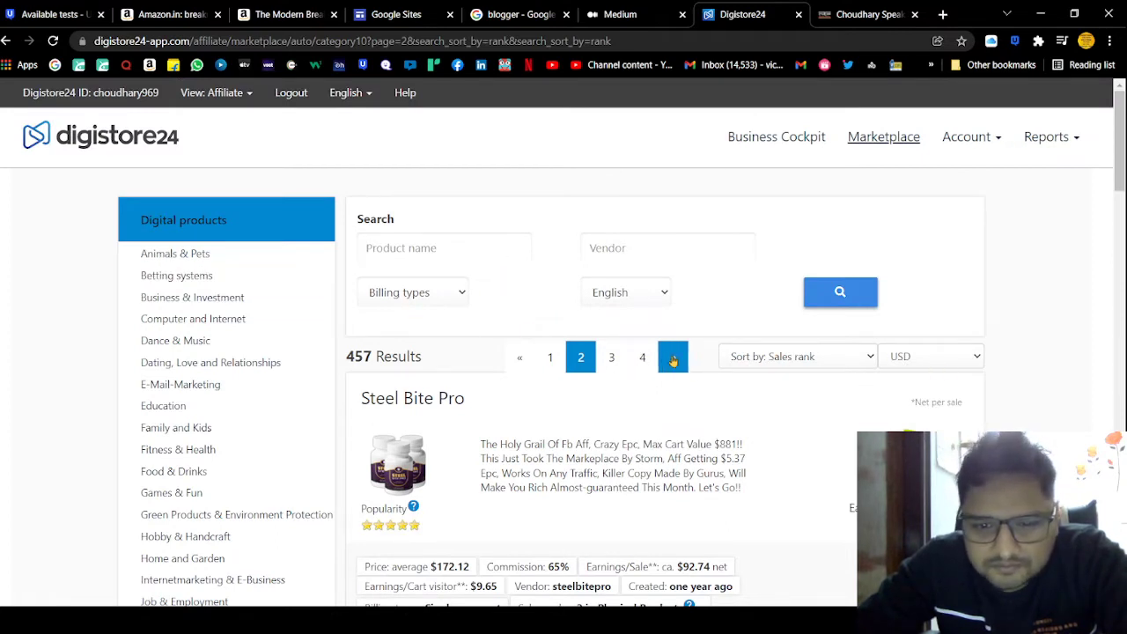
Open page 4 of the marketplace results and read the description of the "Finally, Sleep for your Baby" offer.
left_click(644, 359)
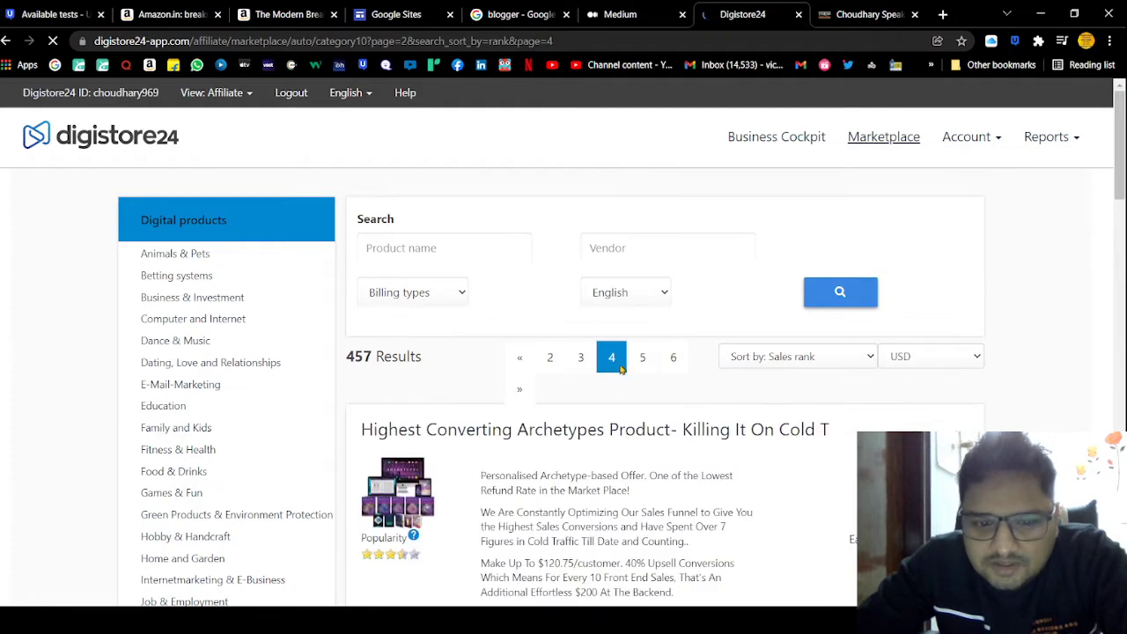
scroll(643, 388, "down", 4)
scroll(643, 388, "down", 5)
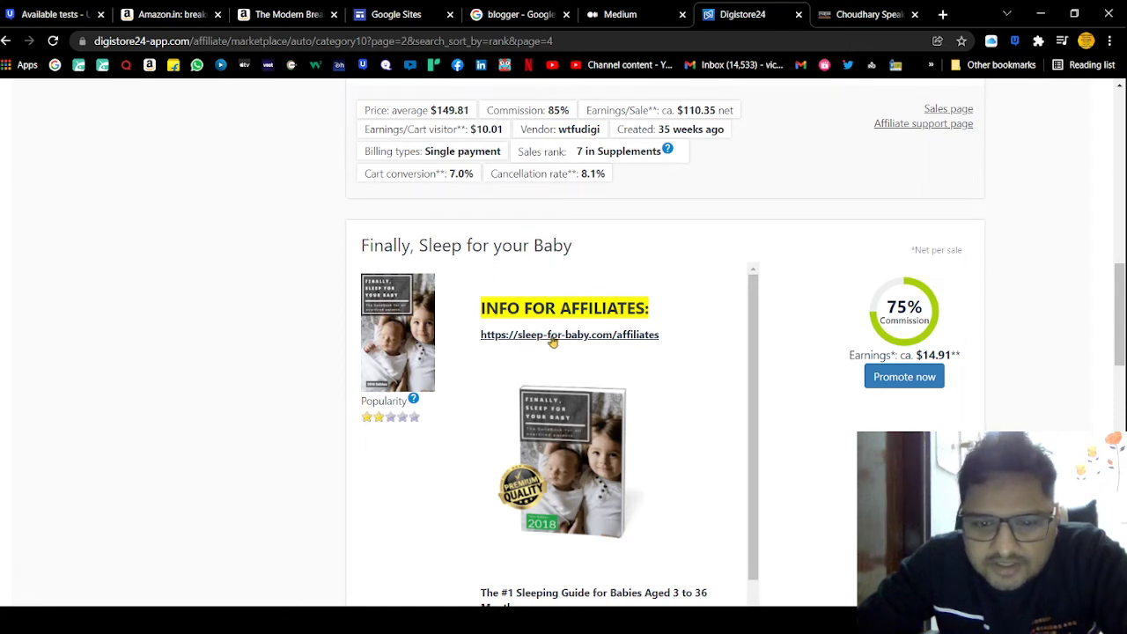
left_click_drag(362, 245, 585, 250)
scroll(713, 334, "down", 6)
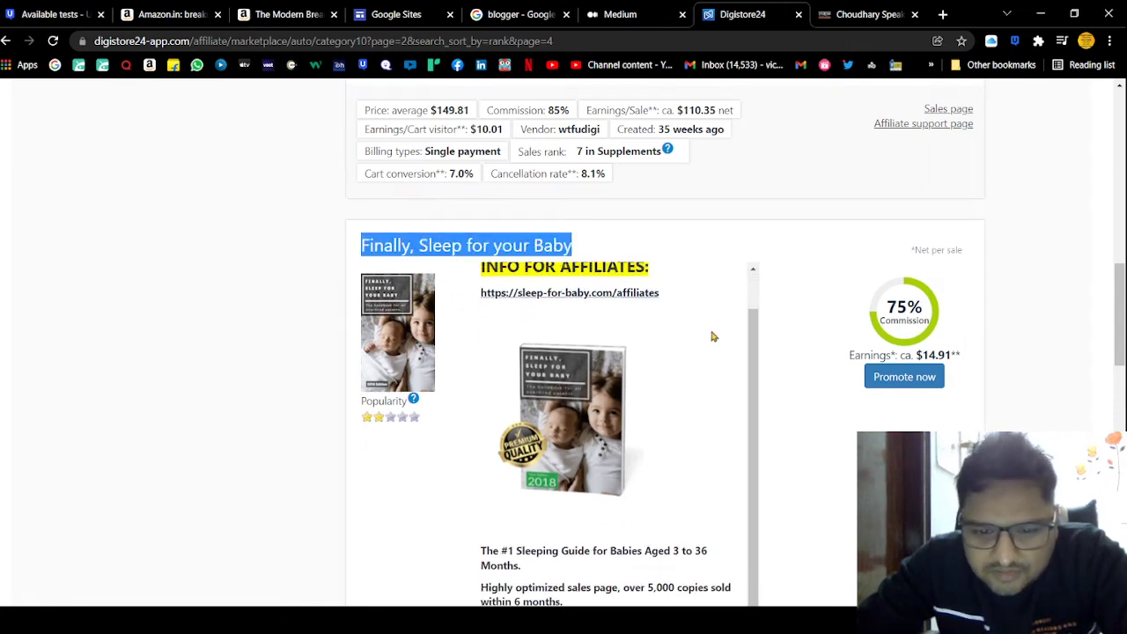
left_click_drag(494, 250, 679, 282)
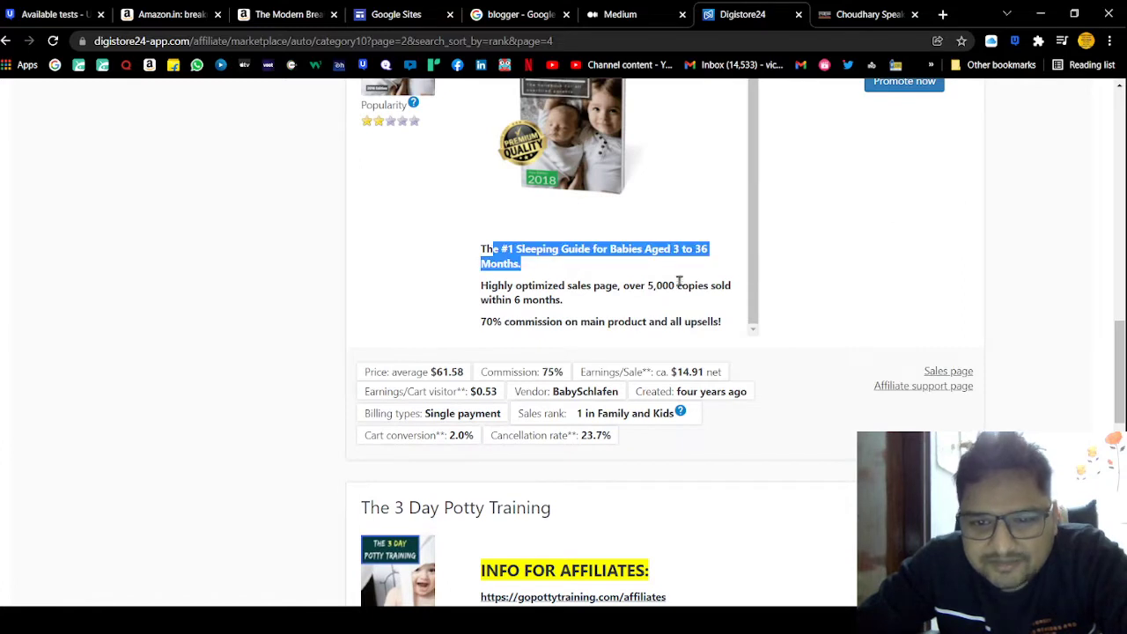
left_click(679, 285)
scroll(593, 315, "up", 6)
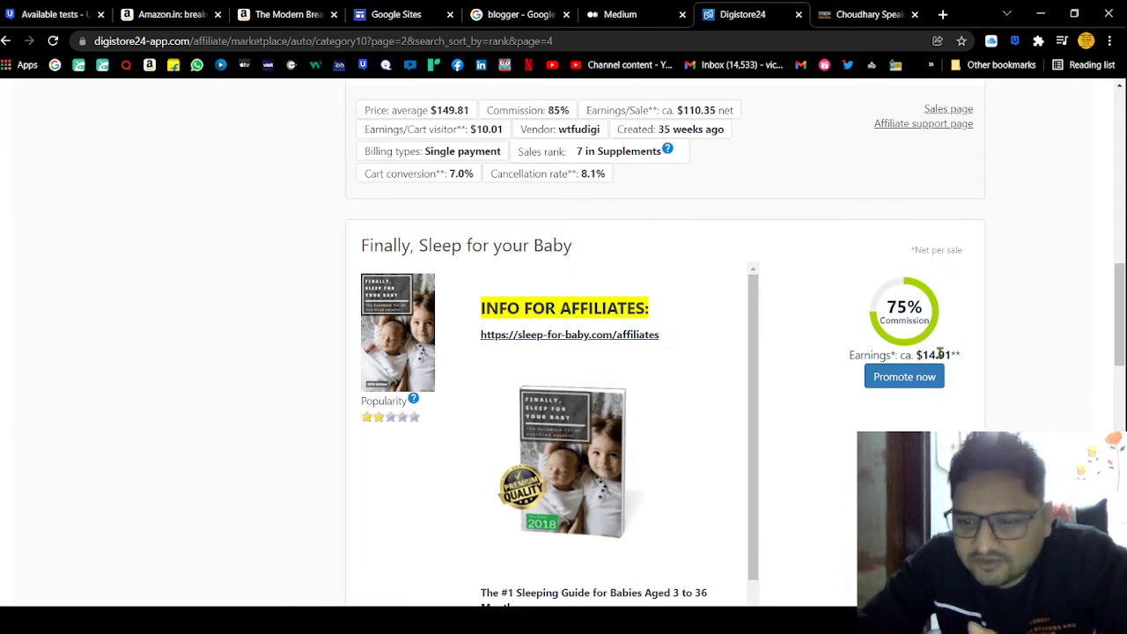
Check the earnings per sale and the title of the "Finally, Sleep for your Baby" offer.
left_click_drag(917, 355, 968, 356)
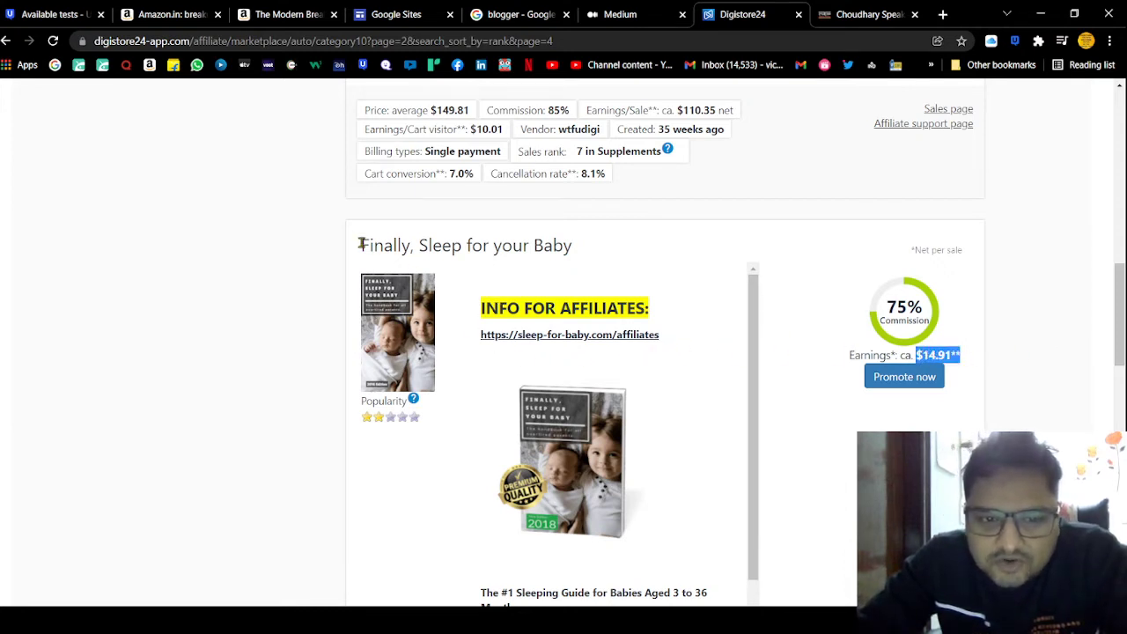
left_click_drag(361, 244, 599, 255)
left_click(445, 233)
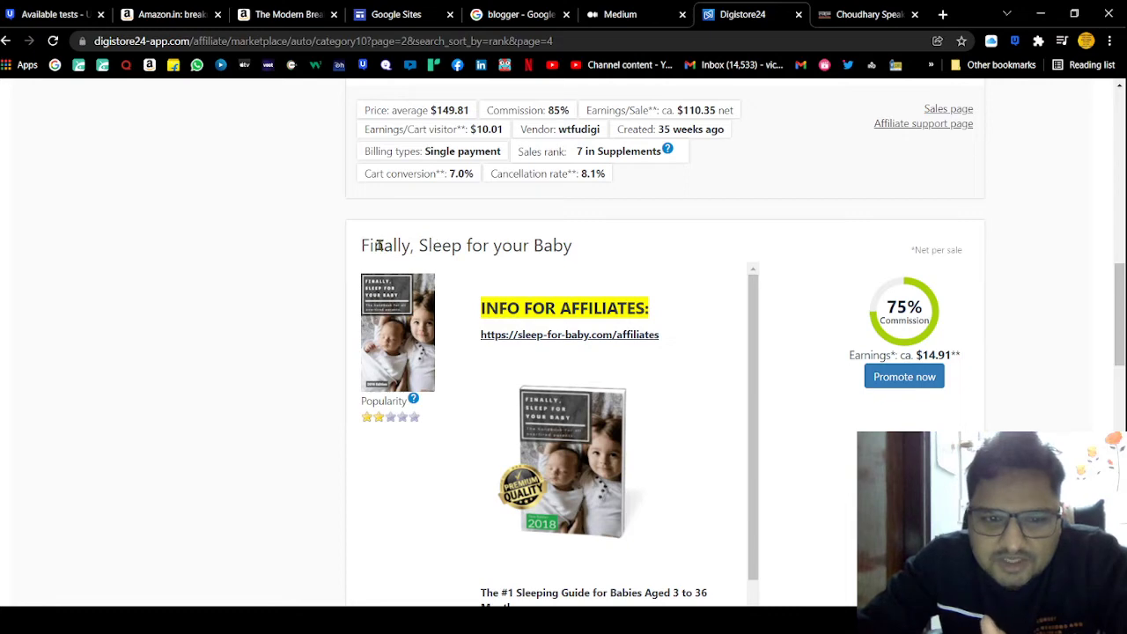
left_click_drag(377, 245, 555, 248)
left_click(546, 262)
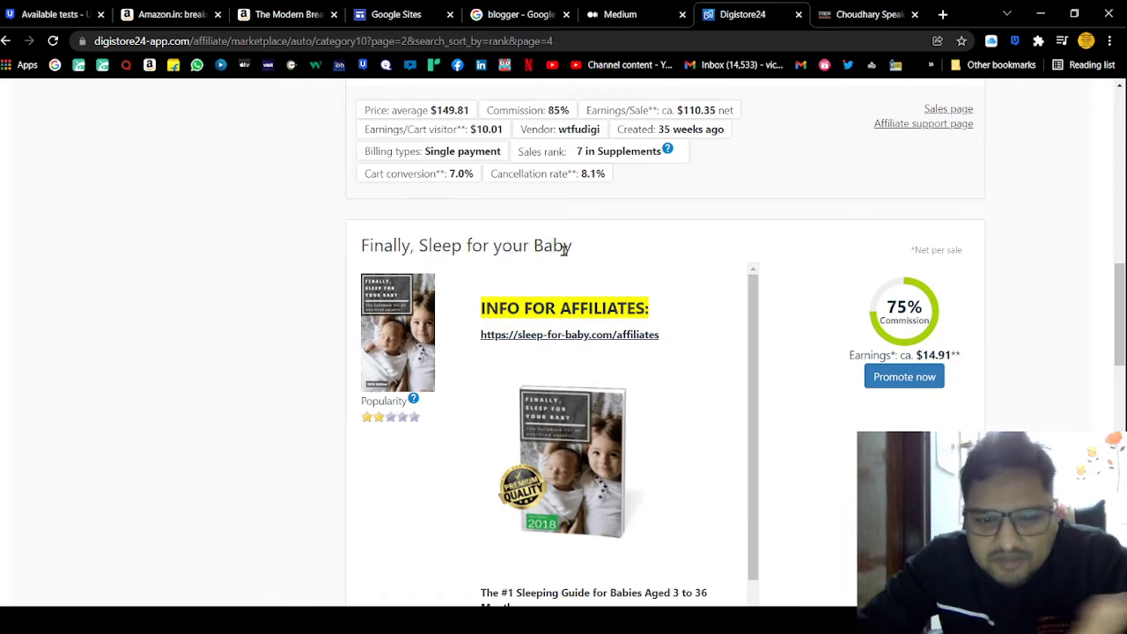
Search Google in a new tab for "steps to get your baby to sleep" and look at the listed tips.
left_click(943, 15)
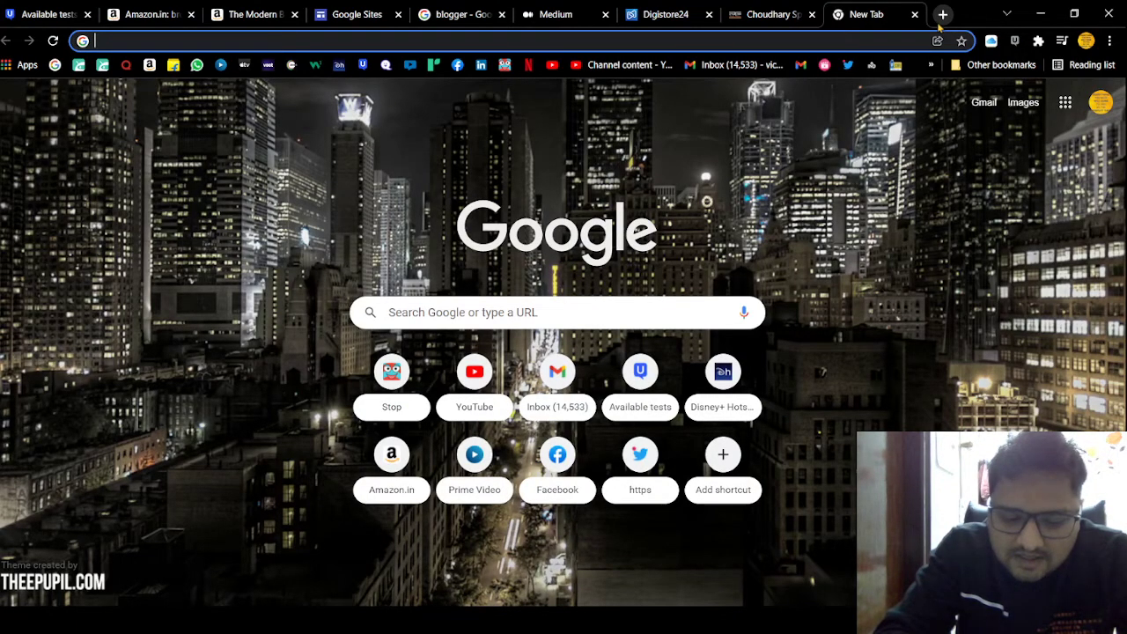
type("steps")
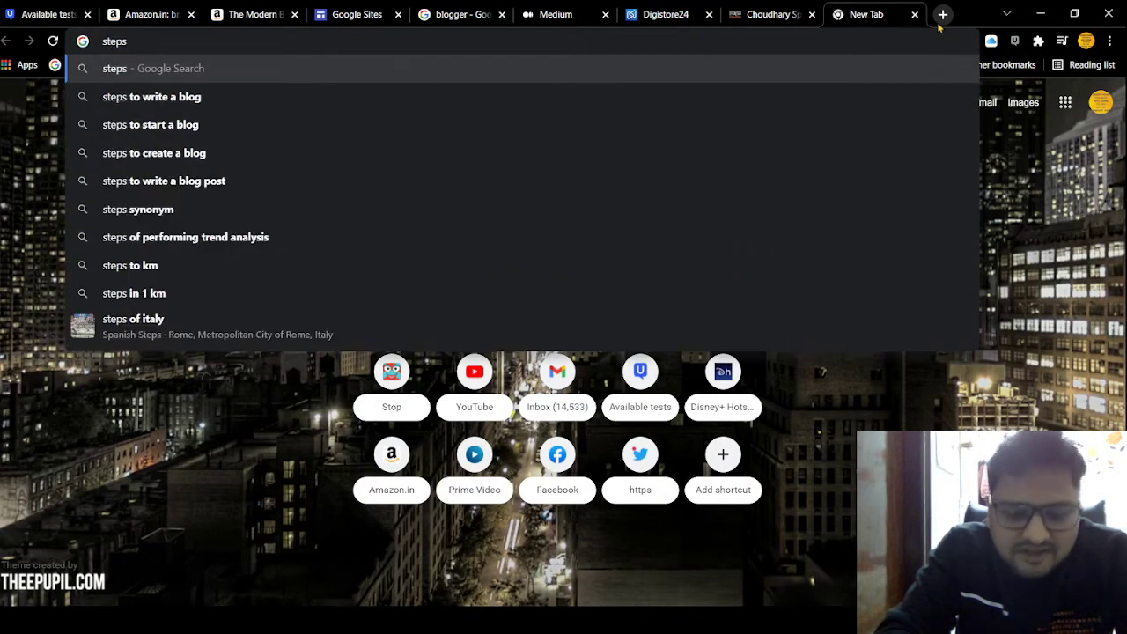
type(" to get your")
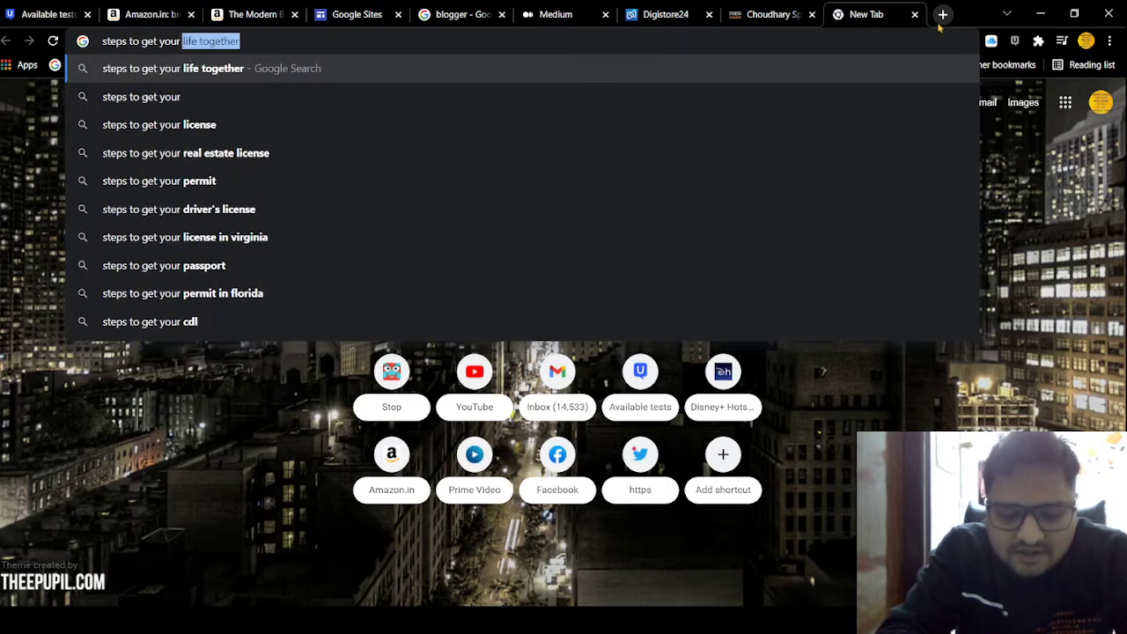
type(" baby to sleep")
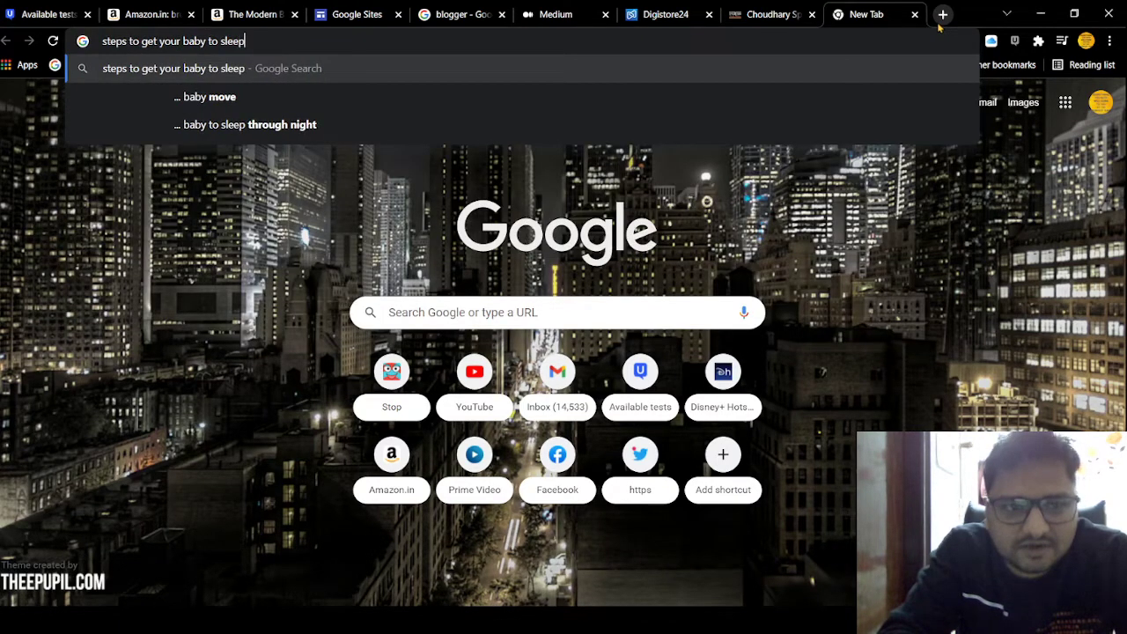
key("Return")
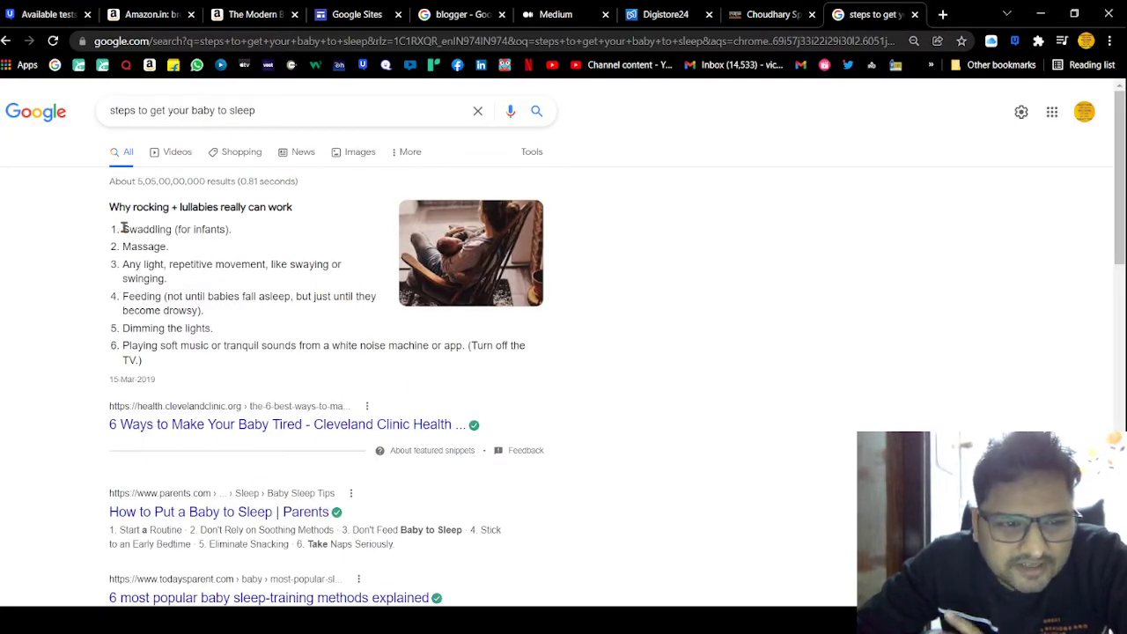
left_click_drag(124, 227, 145, 235)
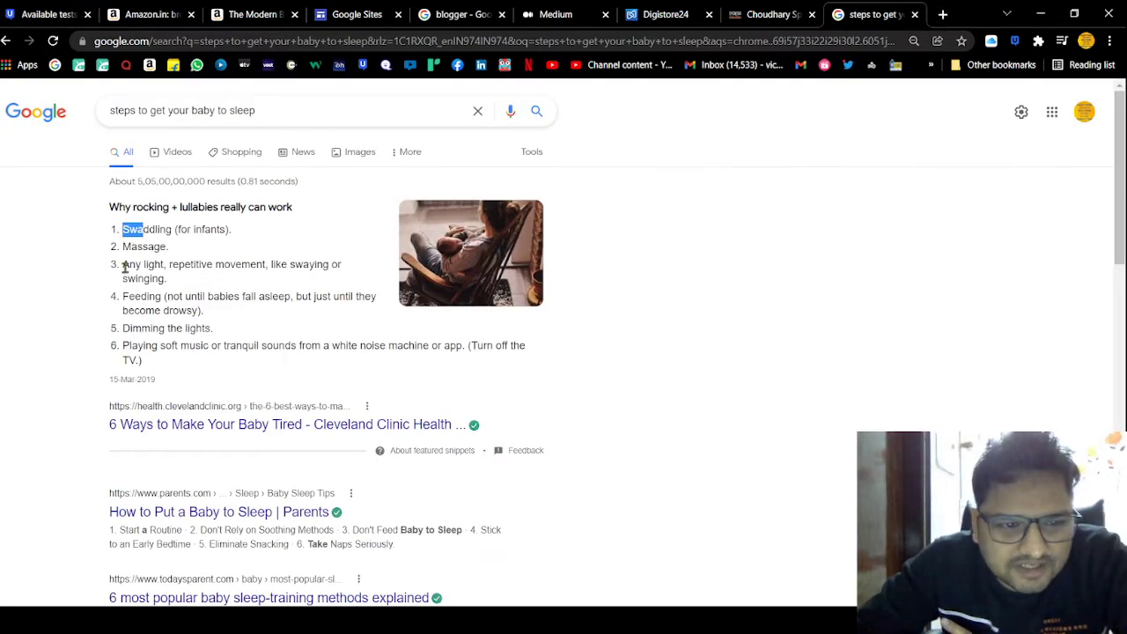
Switch to Google Sites, create a blank site and dismiss the introductory tour.
left_click(345, 16)
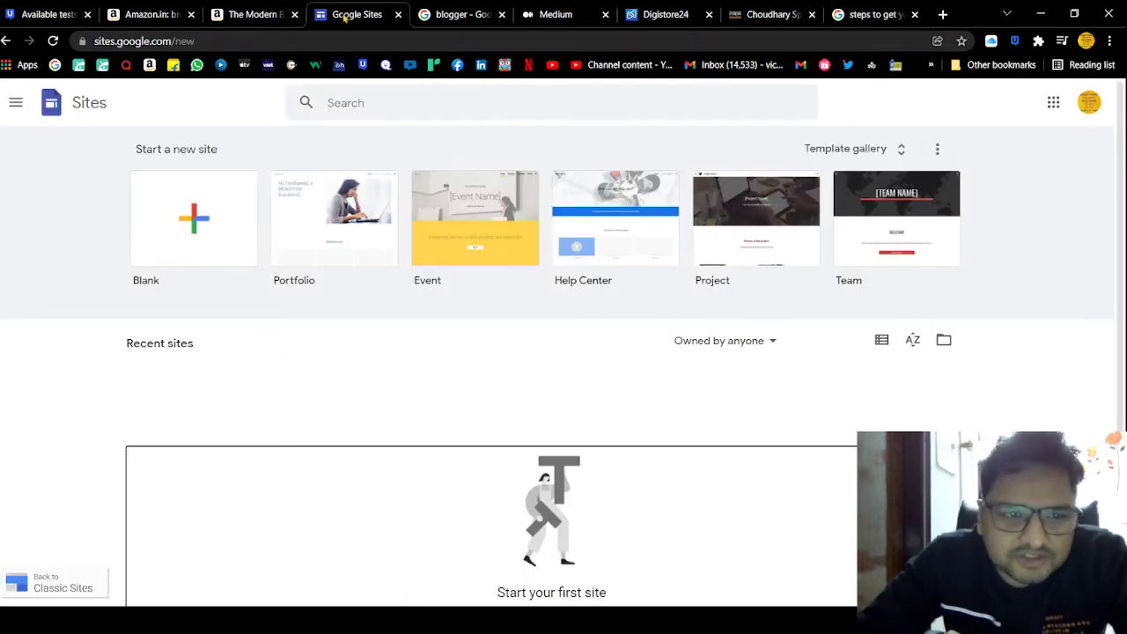
left_click(211, 246)
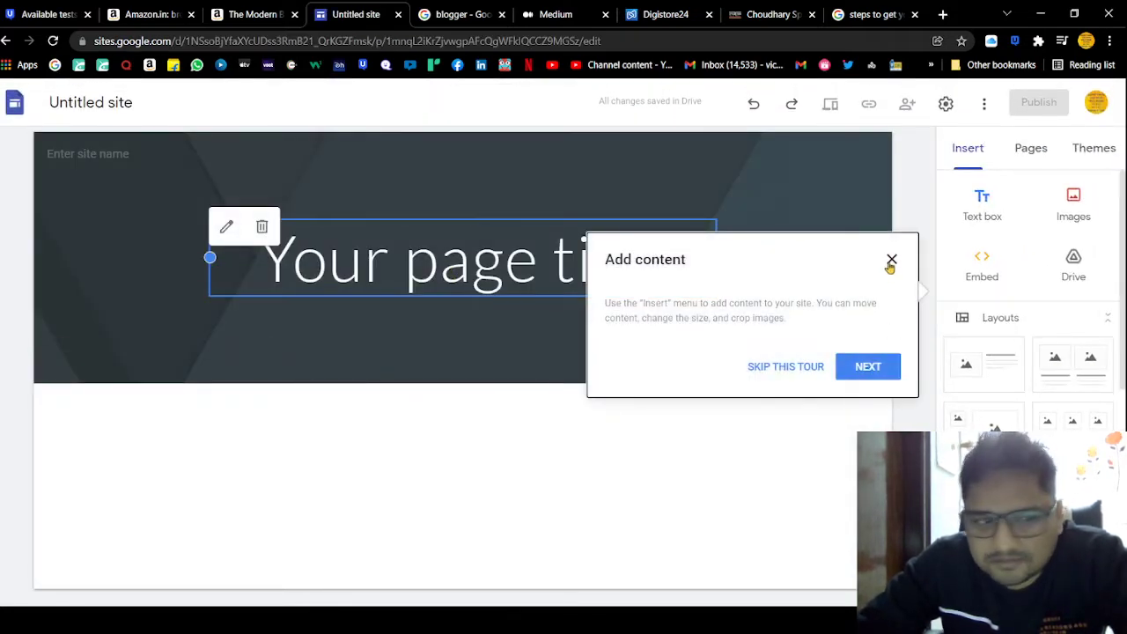
left_click(891, 261)
Replace the placeholder page title of the new site with "baby sleeping guide".
left_click(446, 266)
left_click(872, 14)
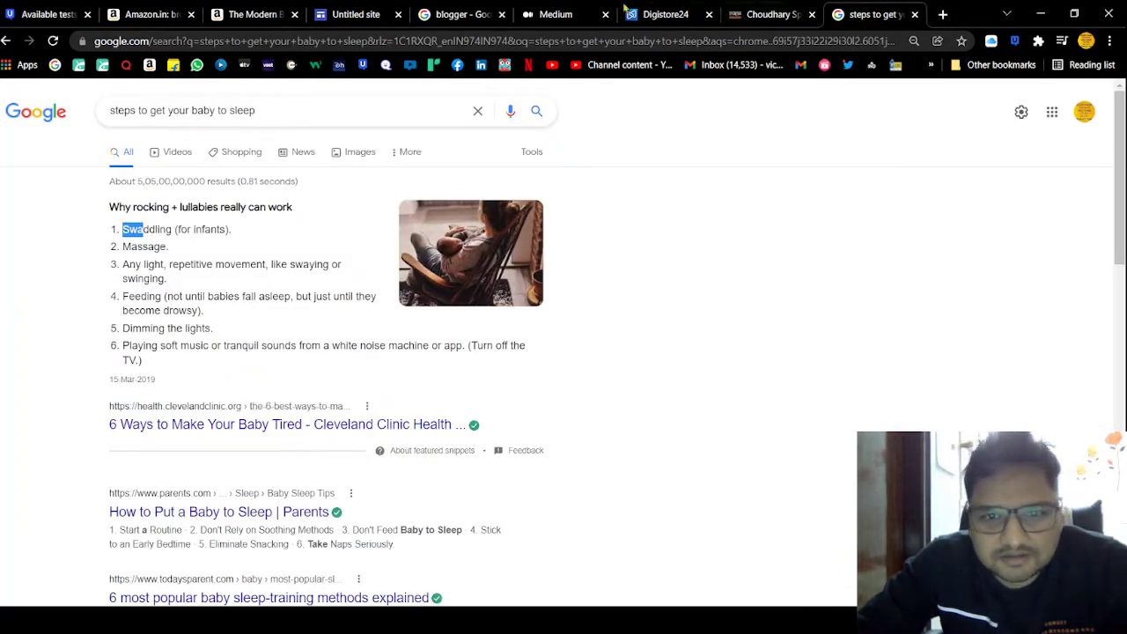
left_click(354, 14)
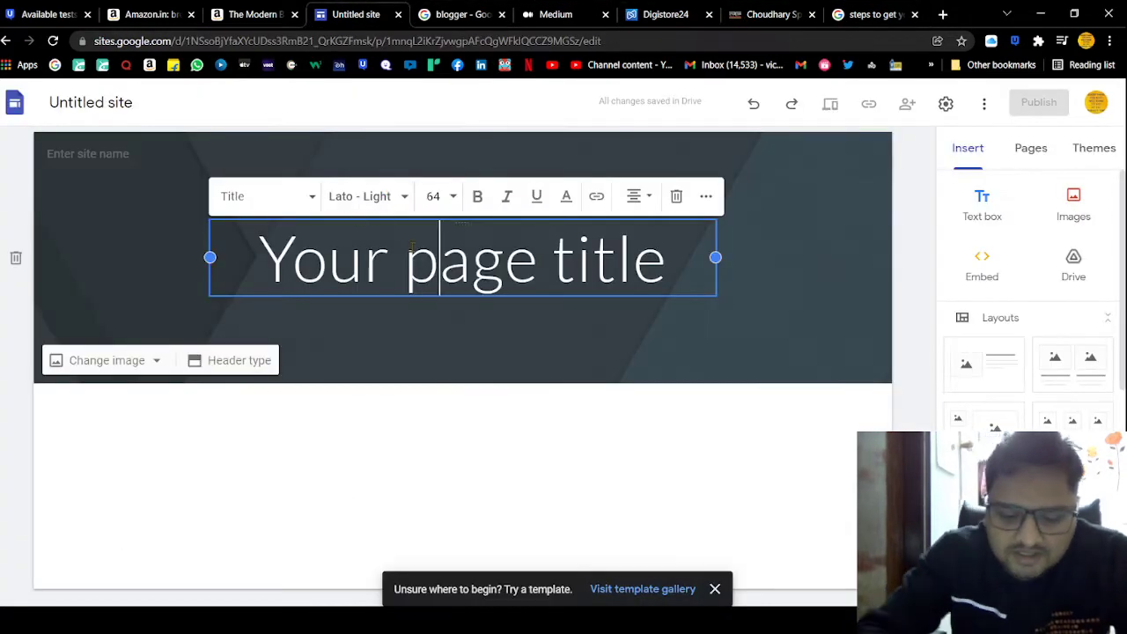
type("bab")
key("ctrl+a")
type("bab")
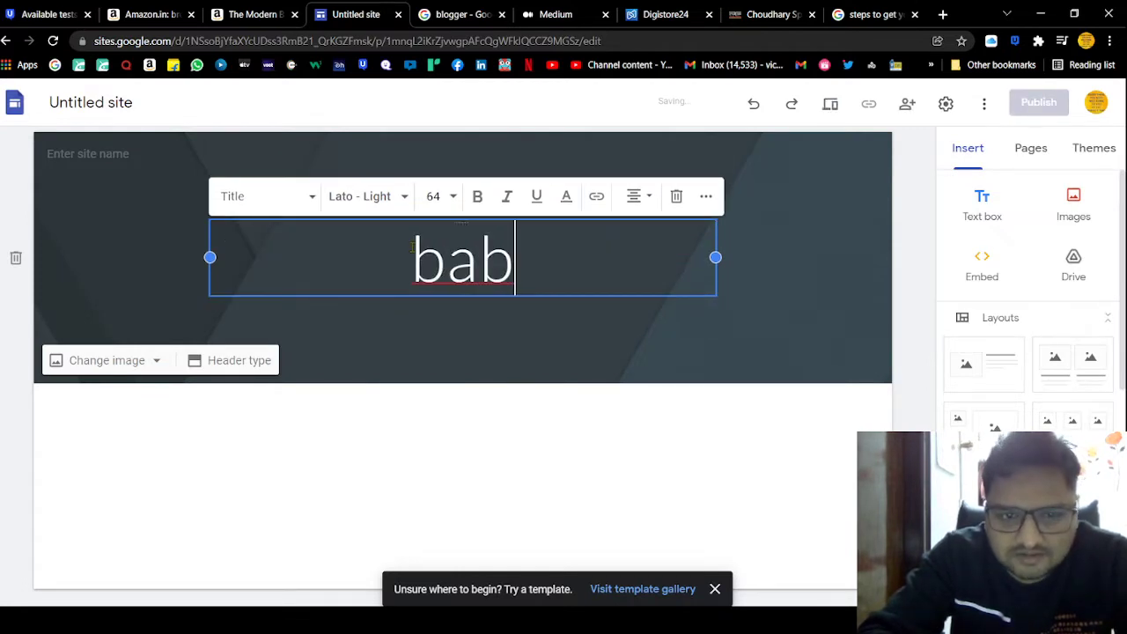
type("y sleeping ")
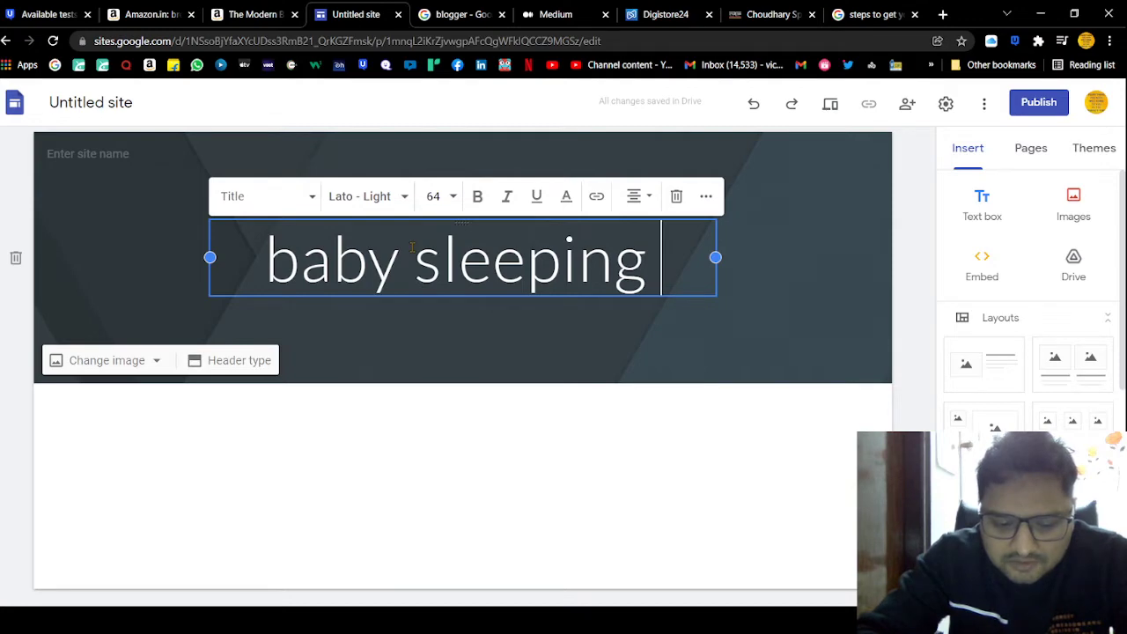
type("guide")
left_click(436, 432)
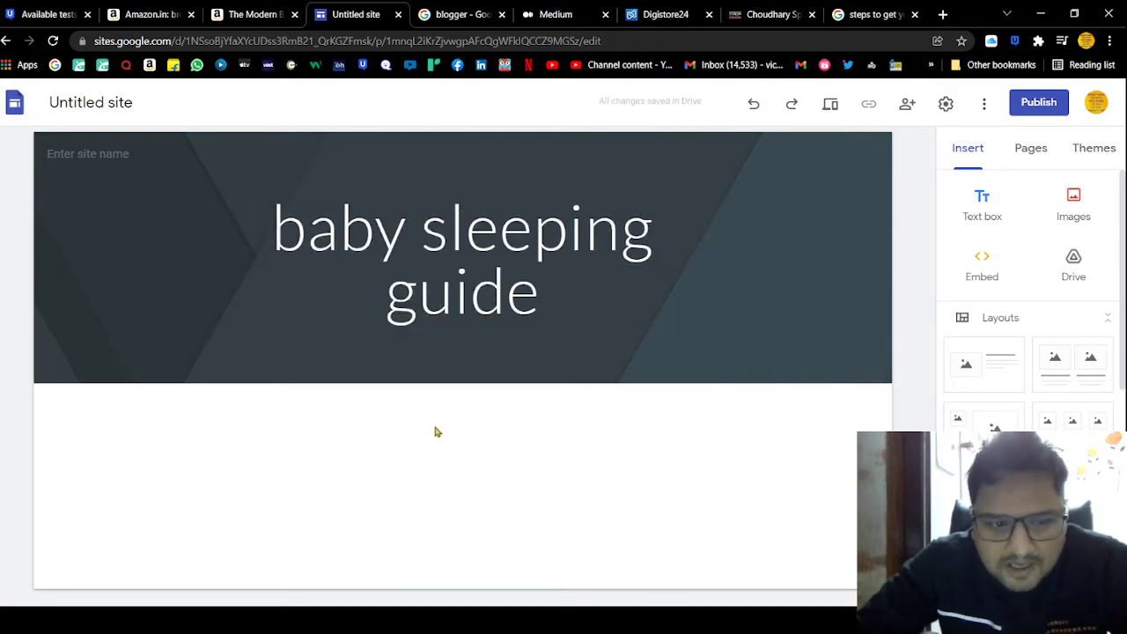
Copy the Google result's tips from "Any light, repetitive movement" through "Dimming the lights." and return to the site editor.
left_click(871, 14)
left_click_drag(127, 261, 249, 326)
key("ctrl+c")
left_click(350, 16)
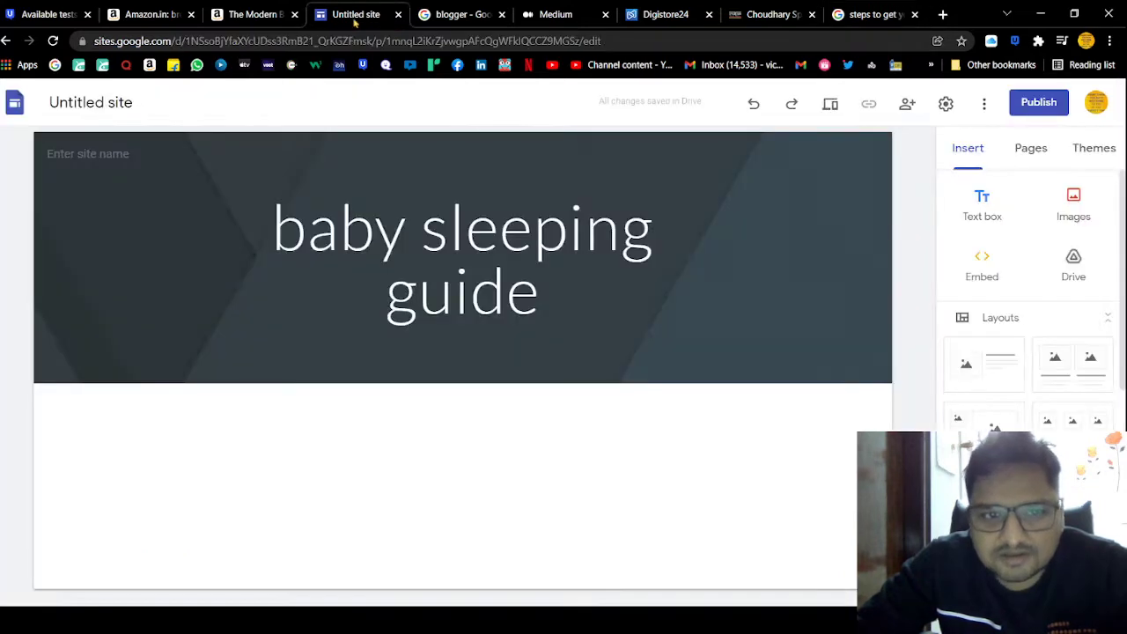
left_click(388, 295)
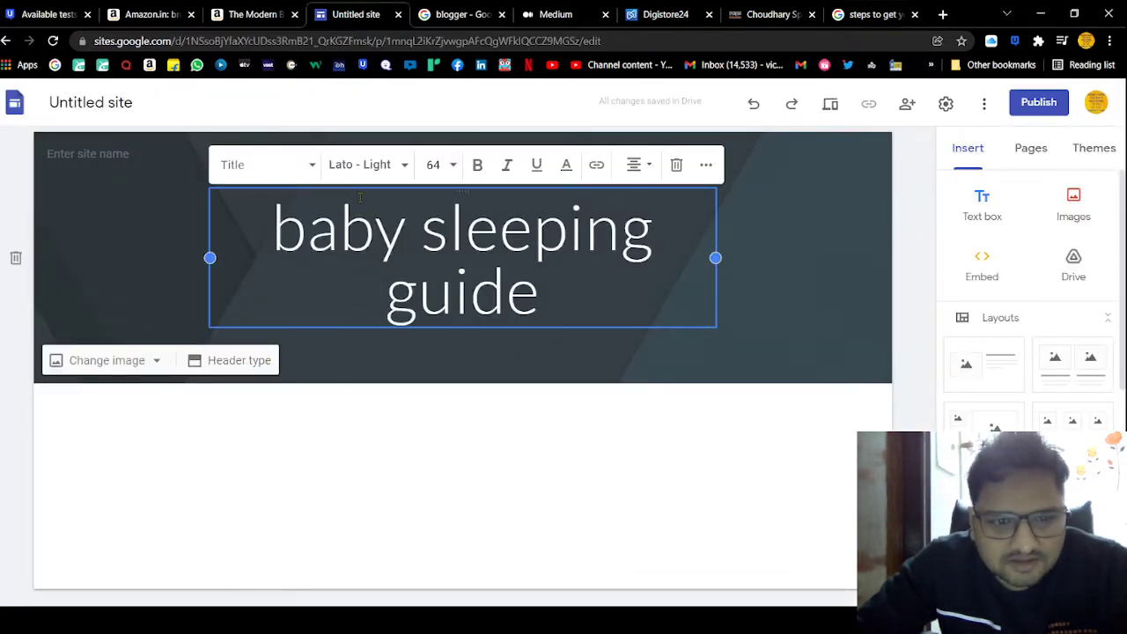
left_click(455, 385)
left_click(109, 151)
left_click(521, 317)
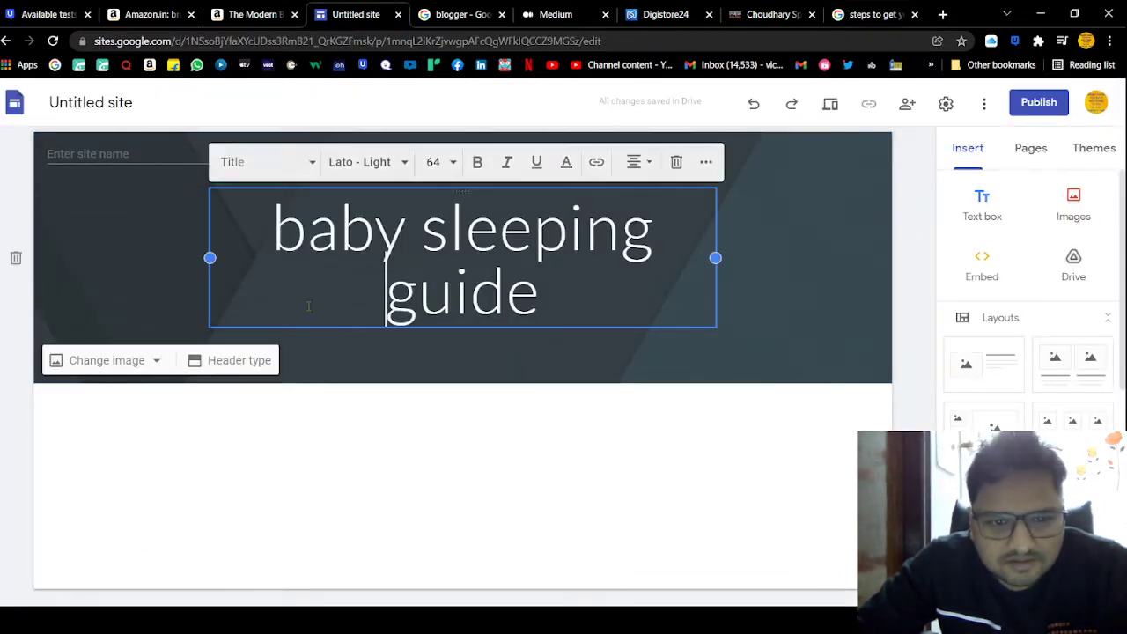
left_click(577, 420)
left_click(607, 317)
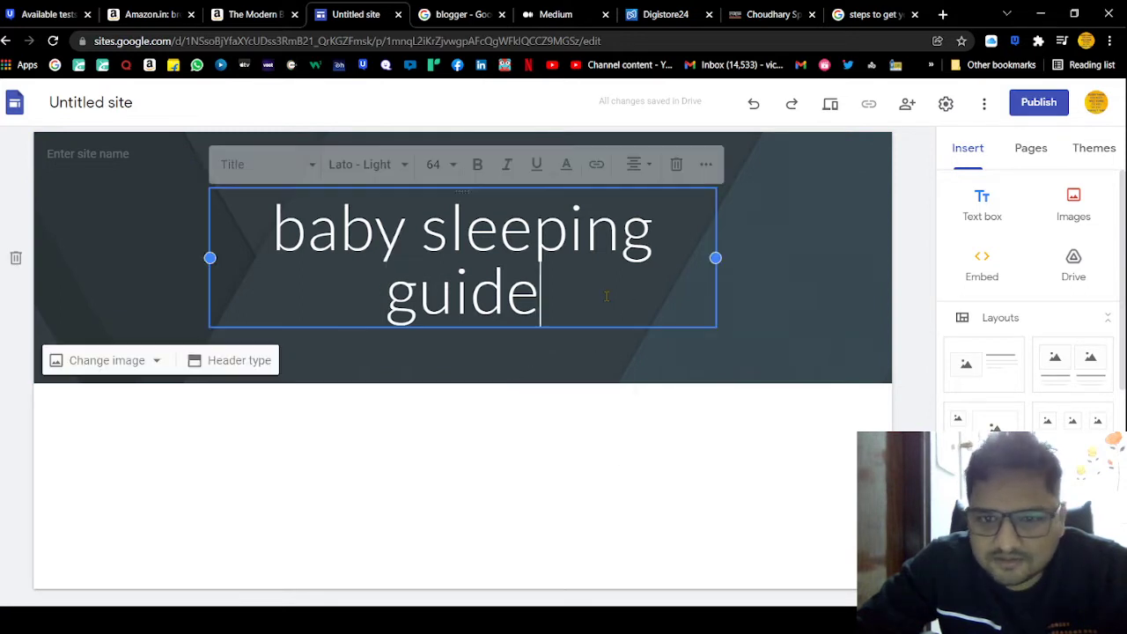
left_click(568, 425)
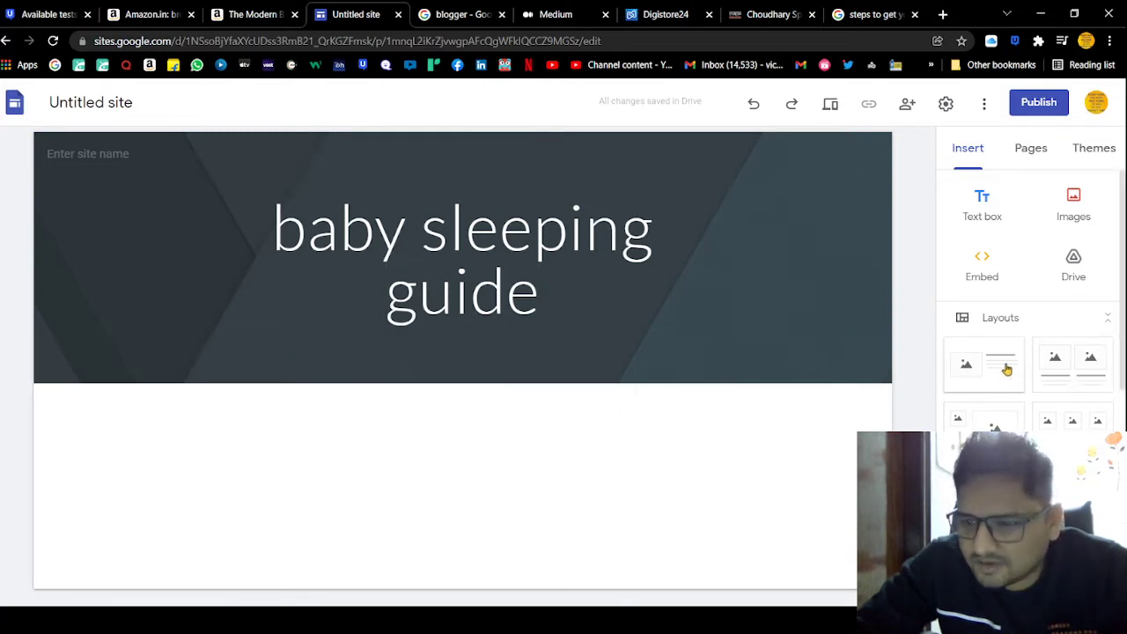
Insert a layout with an image beside text below the header and paste the copied tips into its body text.
left_click(1003, 367)
left_click(459, 340)
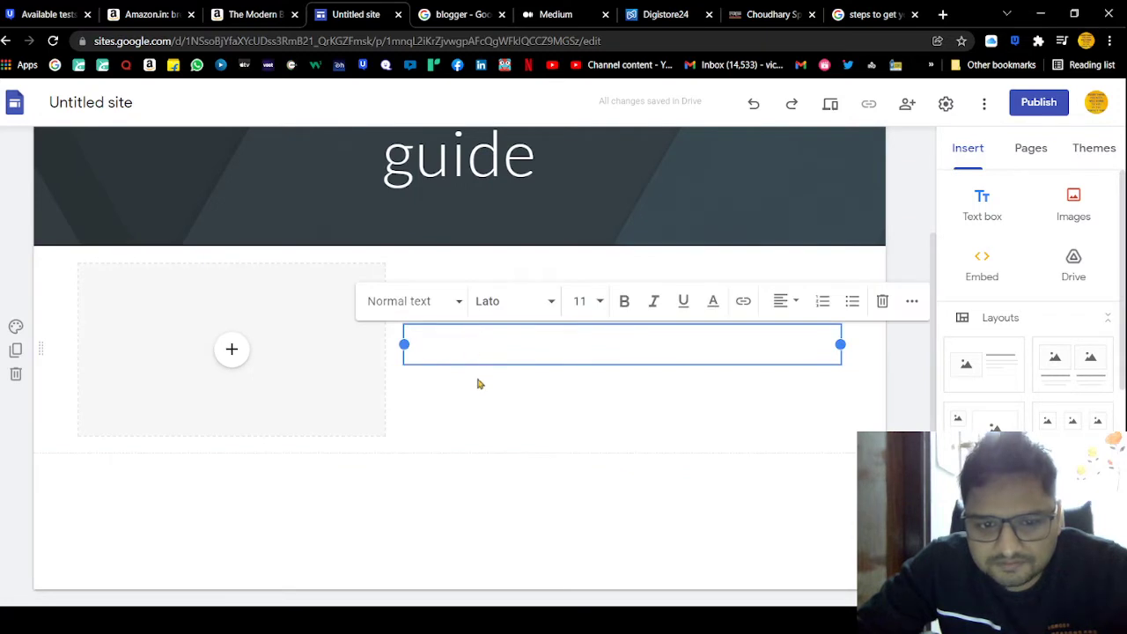
key("ctrl+v")
Highlight the site's address and review the page from the title down to the tips section.
scroll(528, 247, "up", 3)
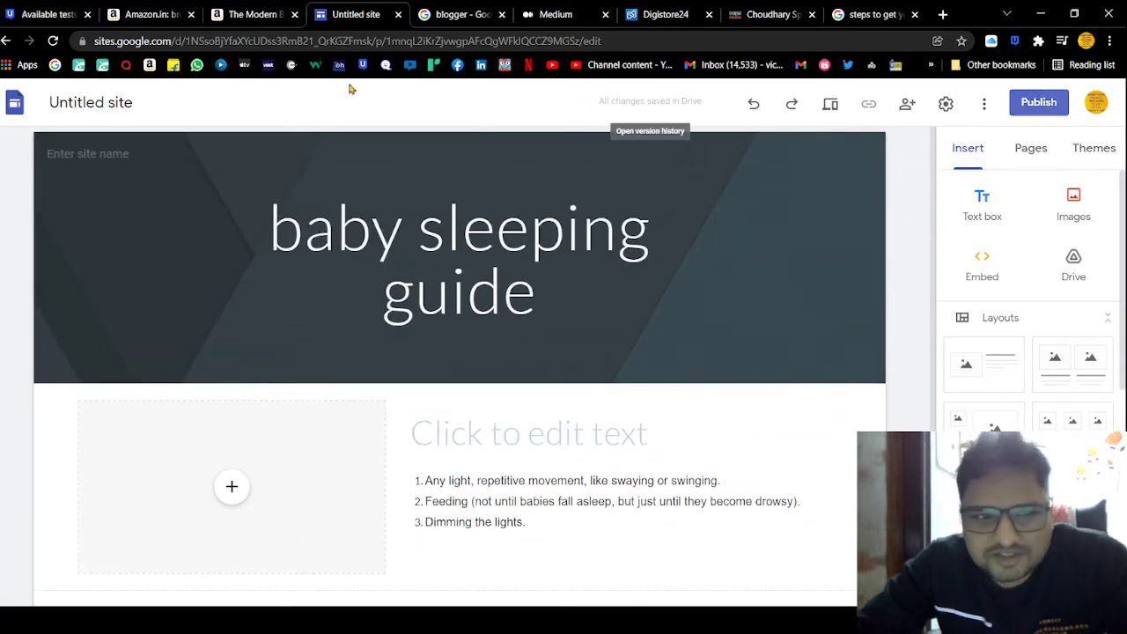
left_click_drag(94, 42, 614, 68)
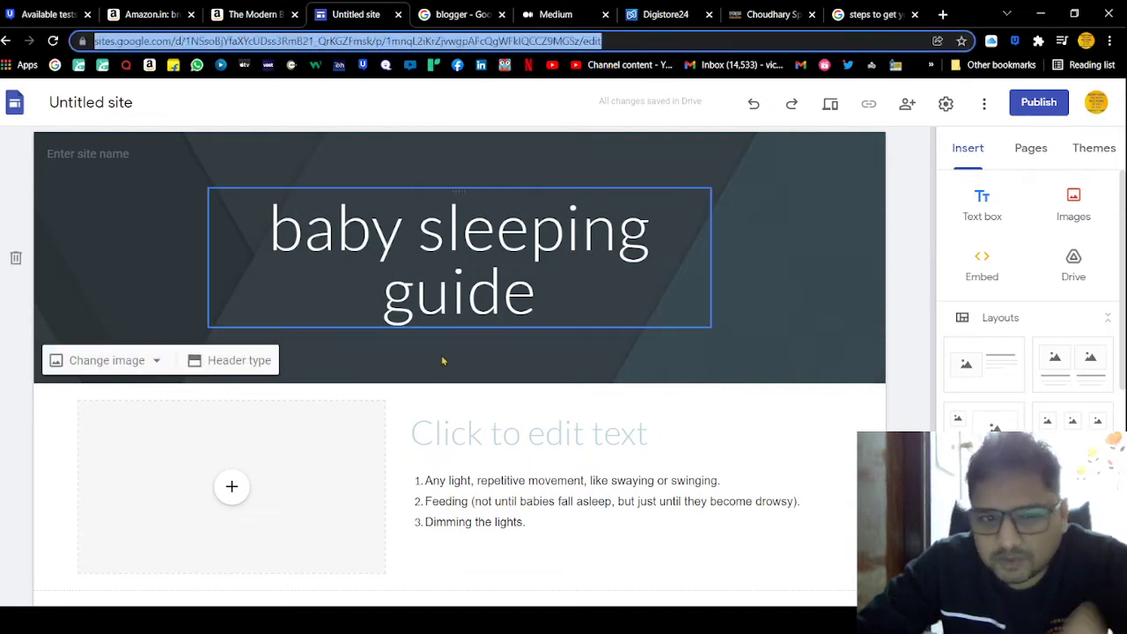
scroll(564, 516, "down", 1)
scroll(564, 517, "down", 3)
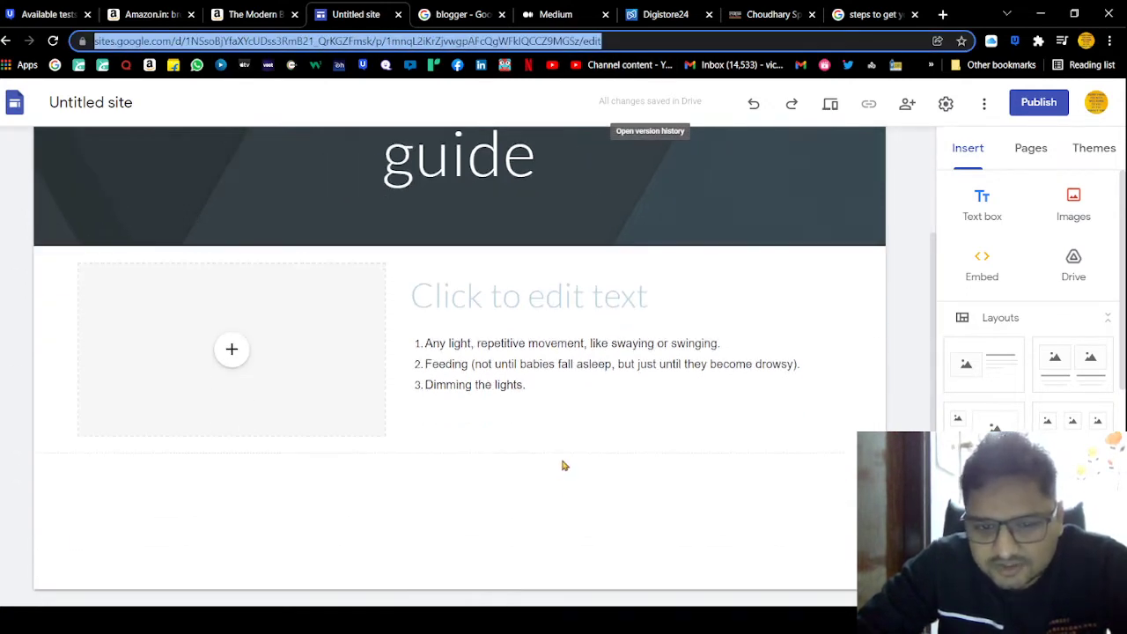
scroll(561, 463, "up", 4)
Add the line "To get your copy click here" below the numbered tips in the body text.
left_click(560, 522)
key("Return")
key("Return")
key("Return")
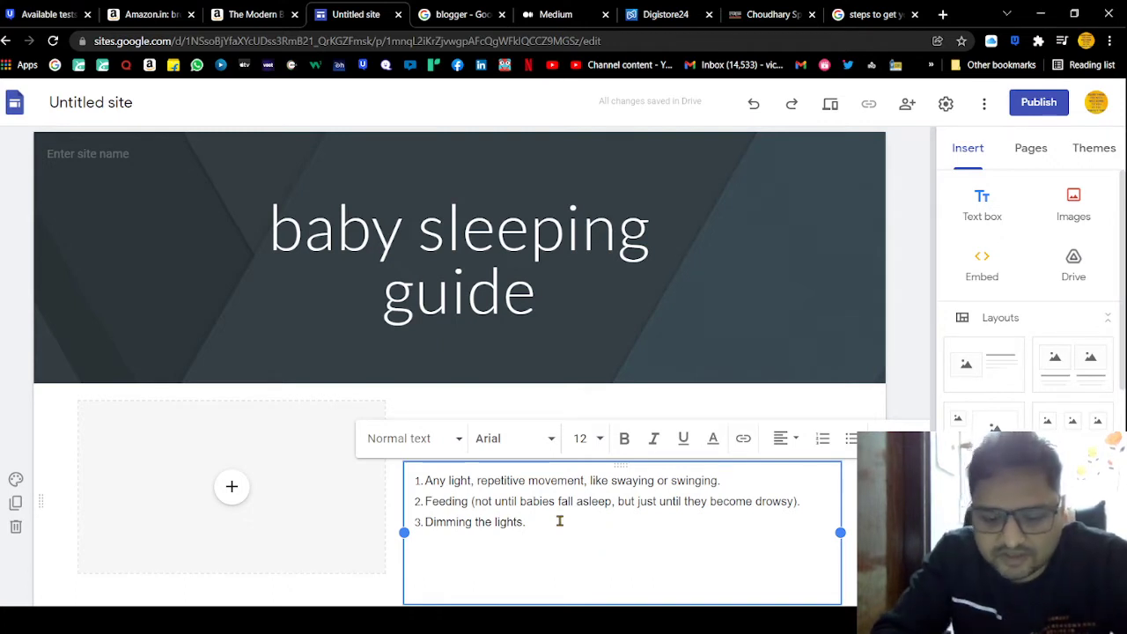
type("To get your copy")
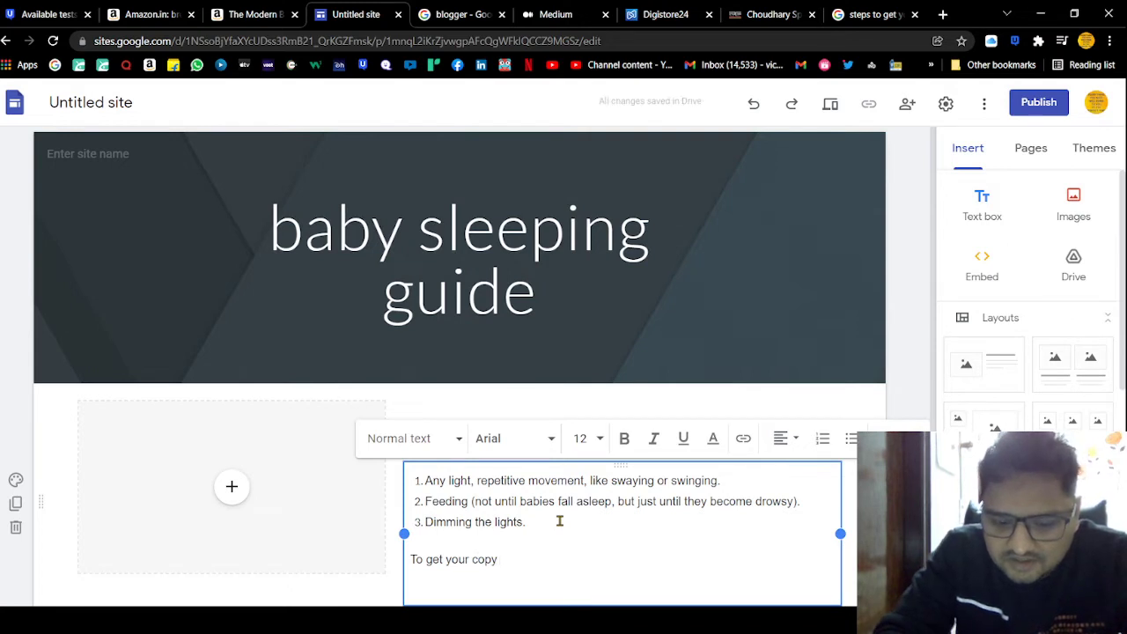
type(" cli")
key("BackSpace")
key("BackSpace")
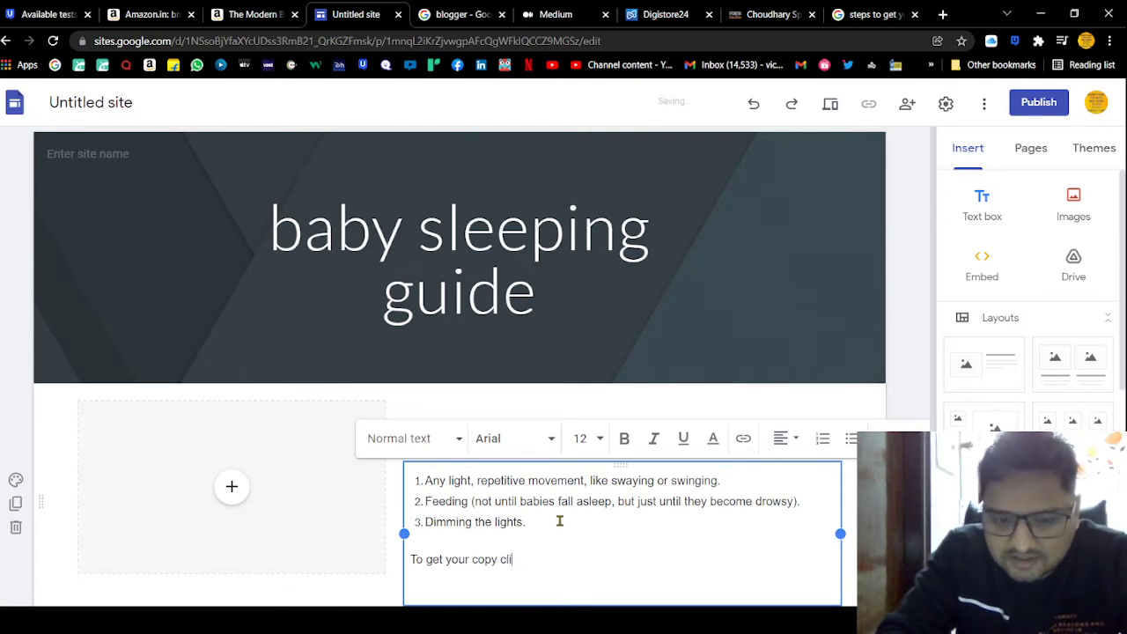
type("ck here")
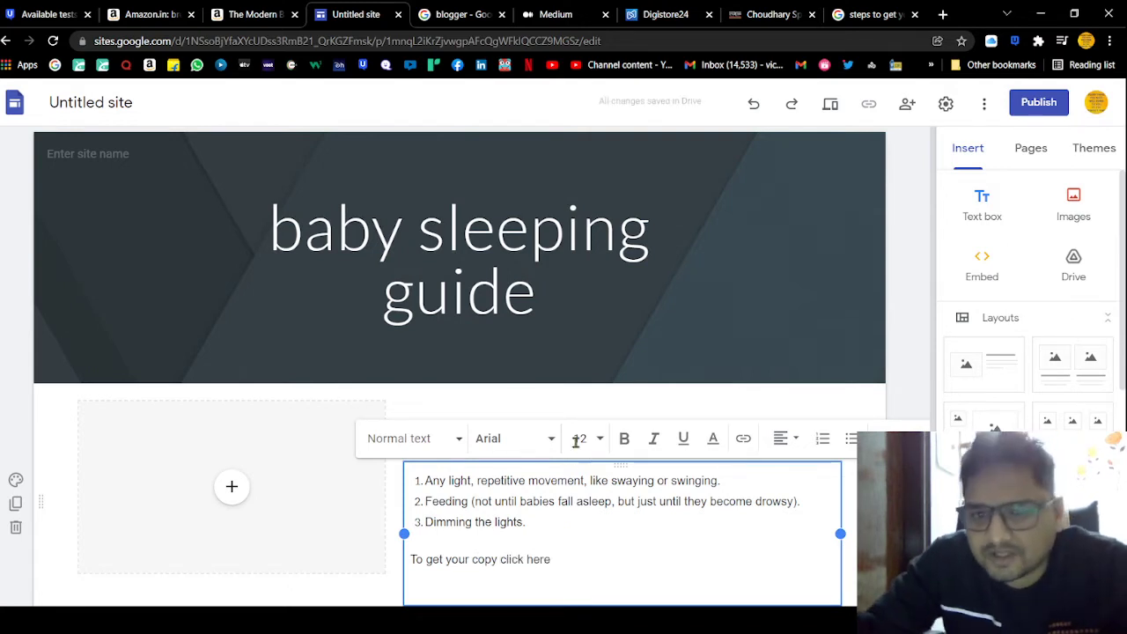
Switch to Digistore24, request promotion of "Finally, Sleep for your Baby" and copy its promolink.
left_click(666, 14)
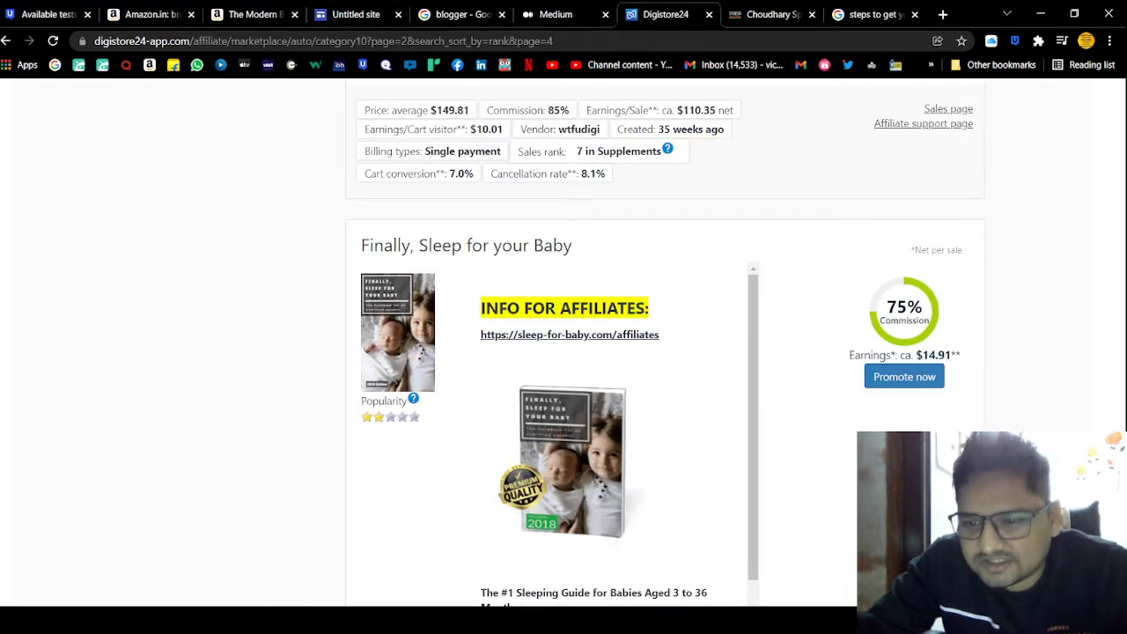
left_click(898, 376)
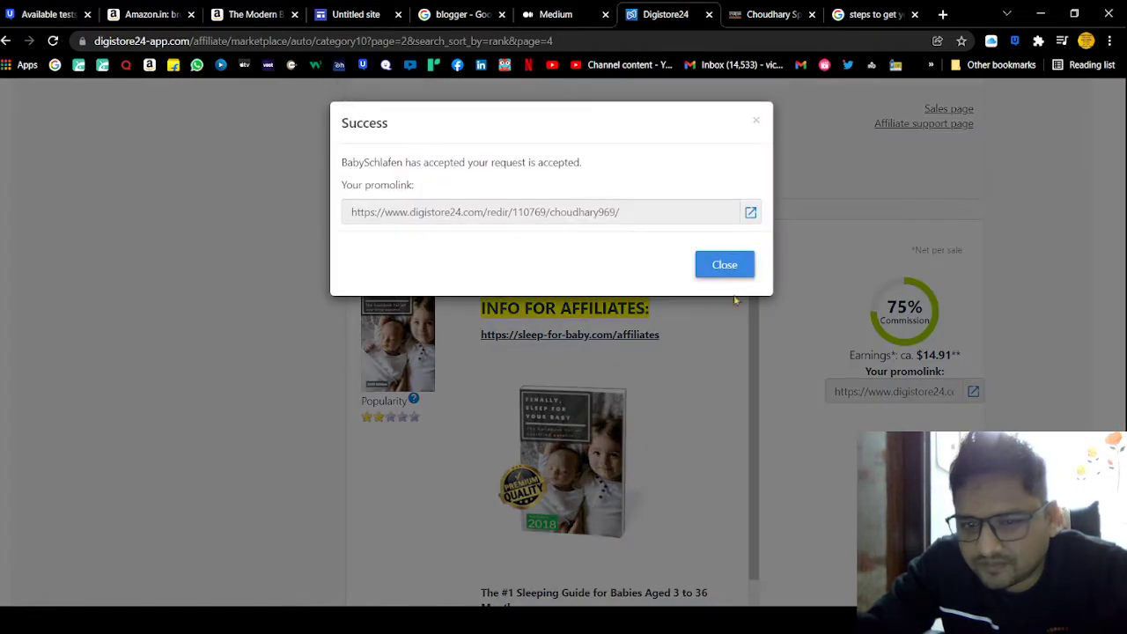
left_click_drag(639, 217, 410, 199)
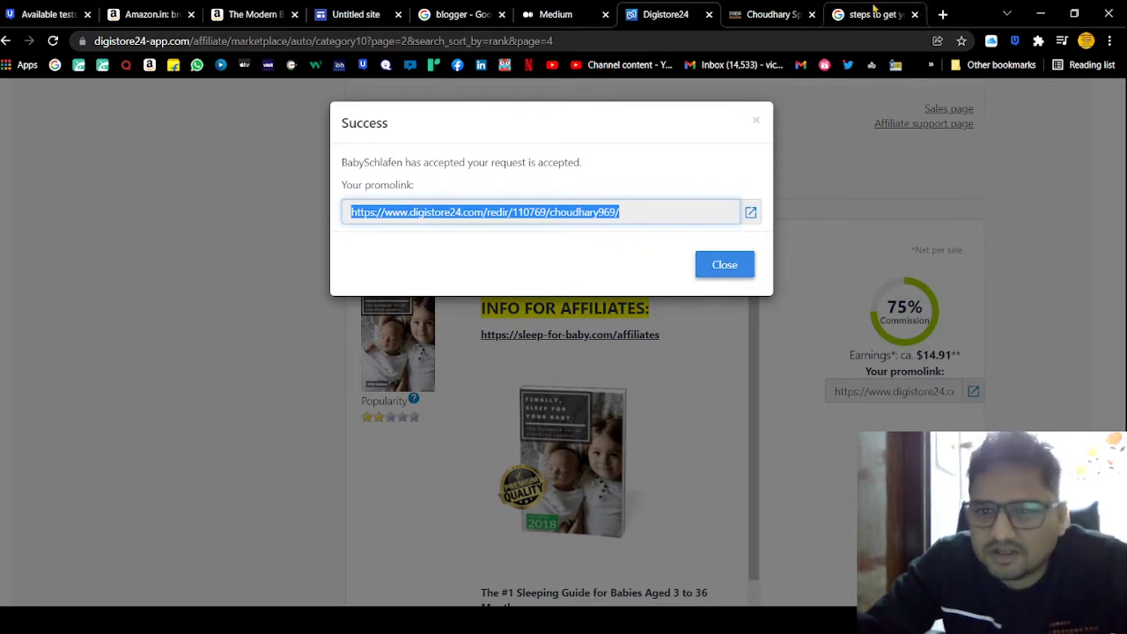
Find the BitURL shortener through a "biturl" web search, shorten the Digistore24 promolink there and copy the short link.
left_click(942, 14)
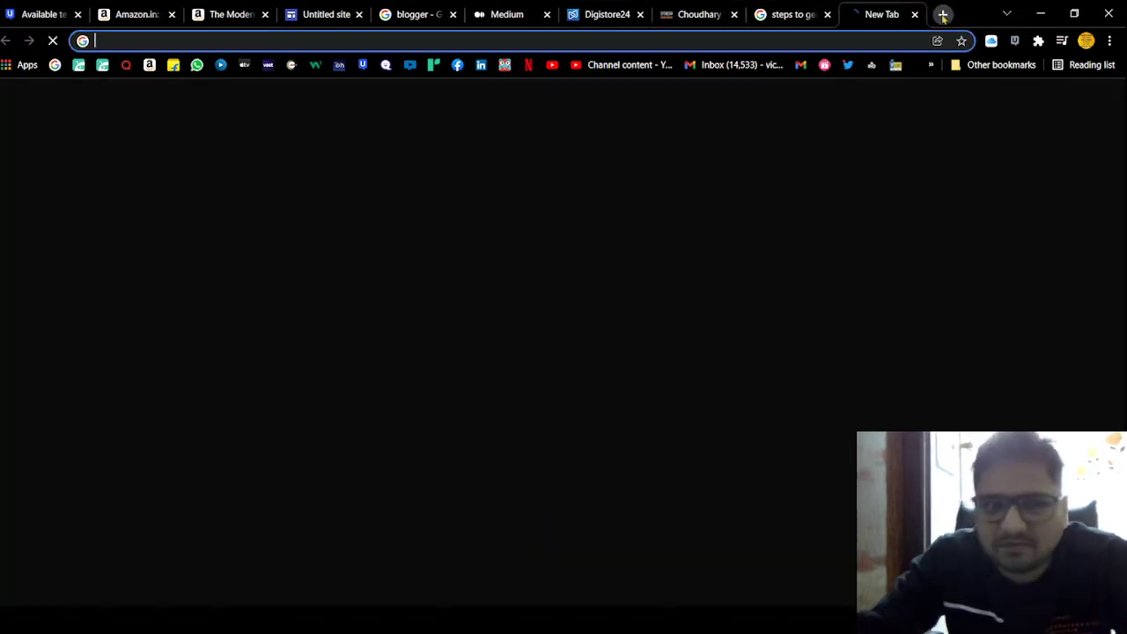
type("biturl")
key("Return")
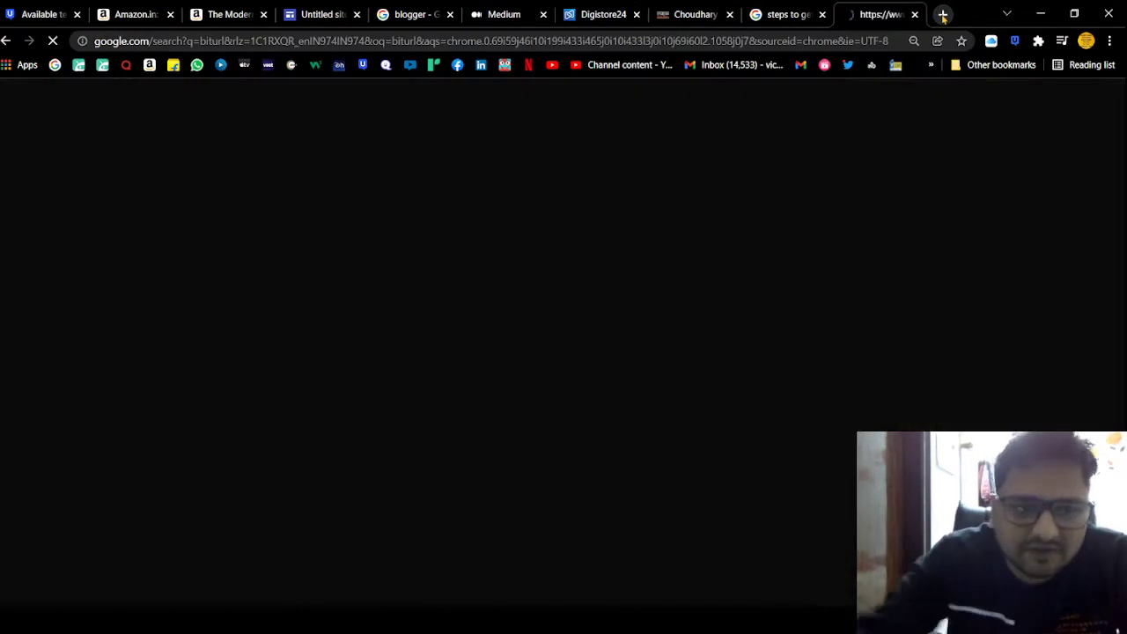
left_click(244, 226)
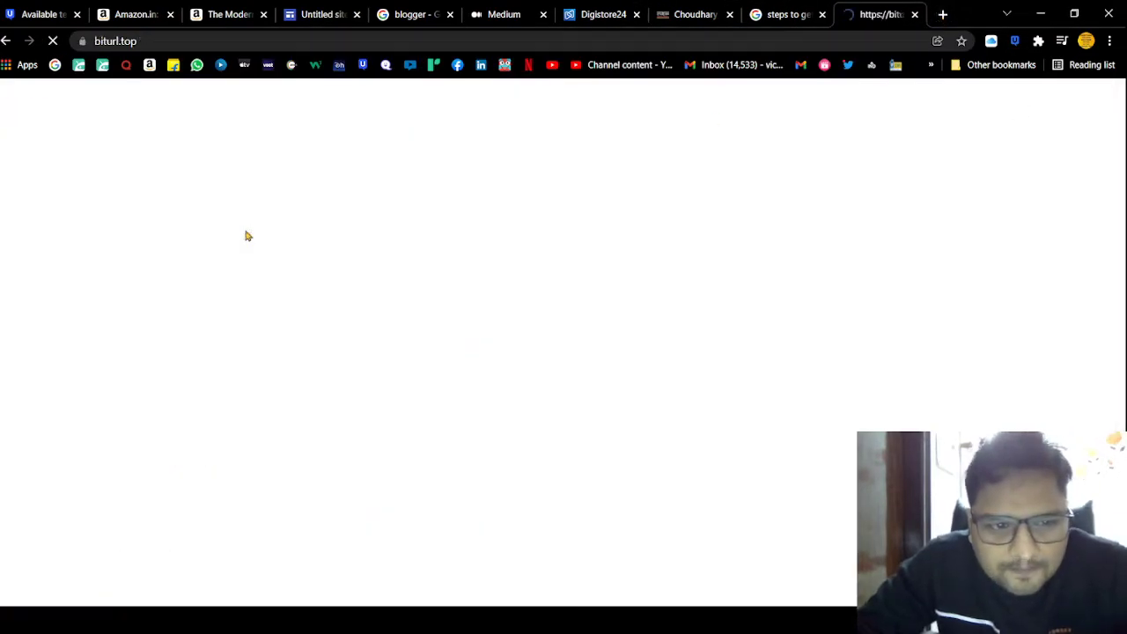
left_click(467, 409)
key("ctrl+v")
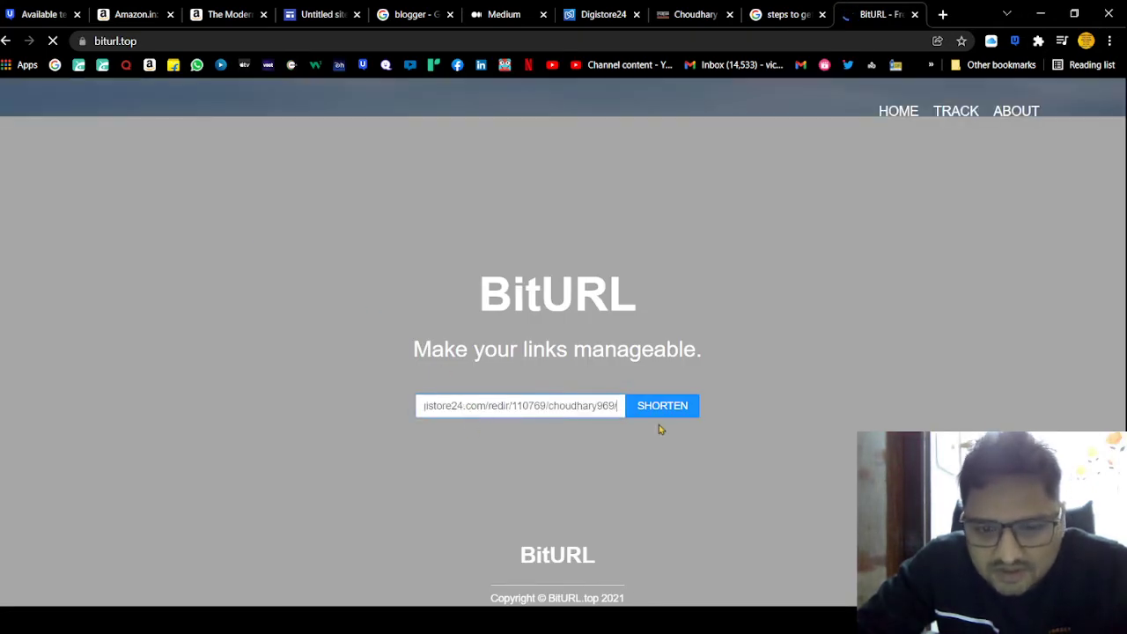
left_click(654, 414)
left_click(665, 408)
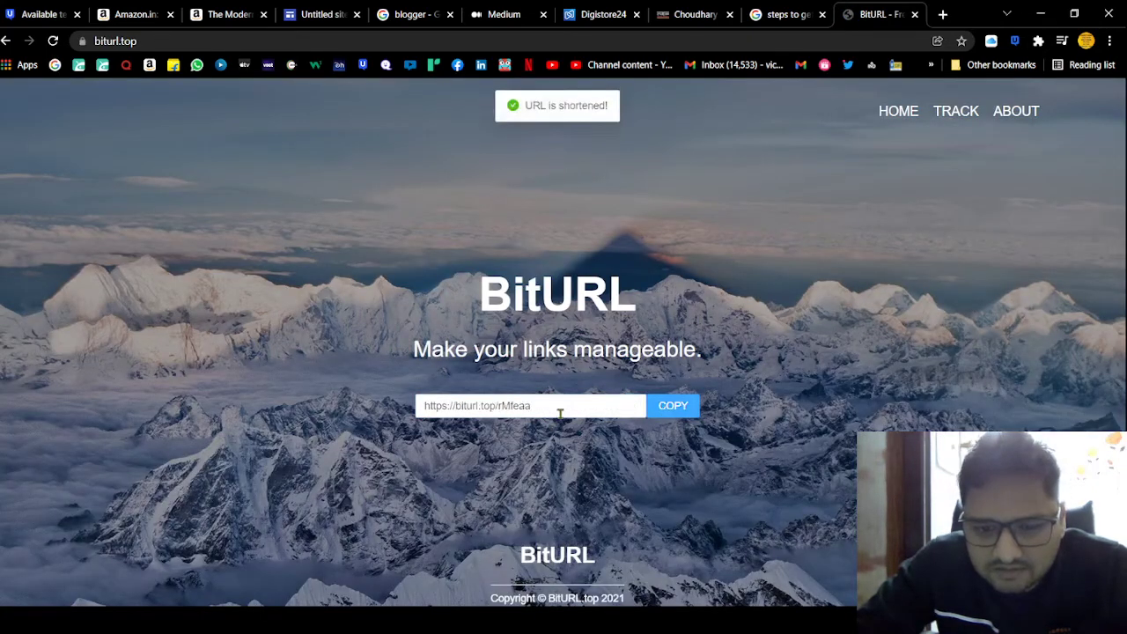
left_click(672, 382)
left_click(319, 14)
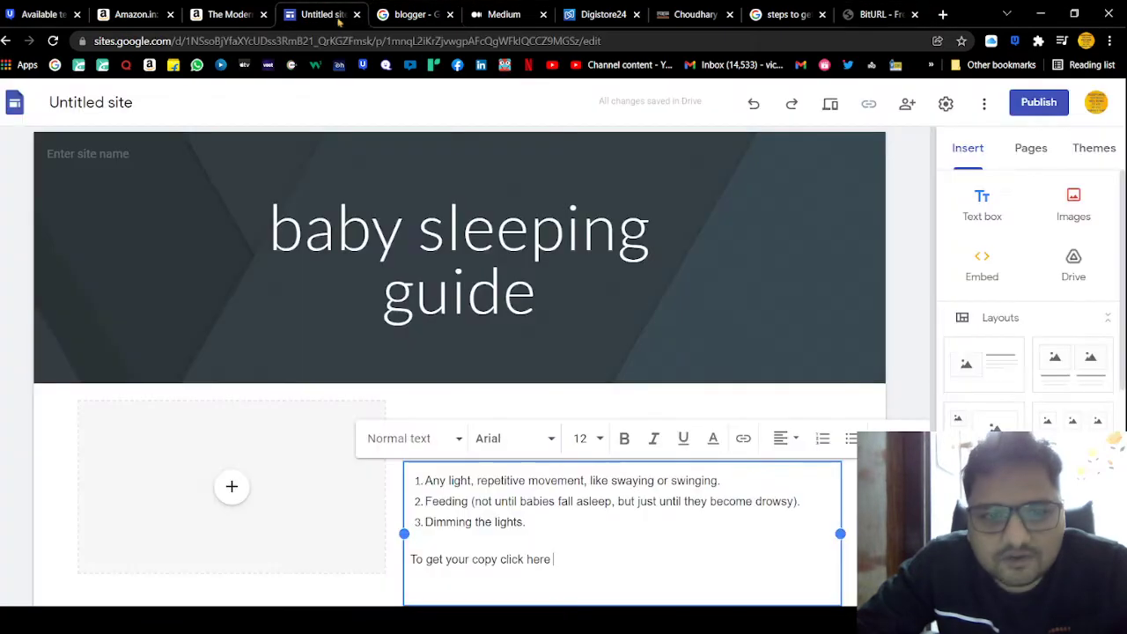
left_click_drag(501, 559, 553, 562)
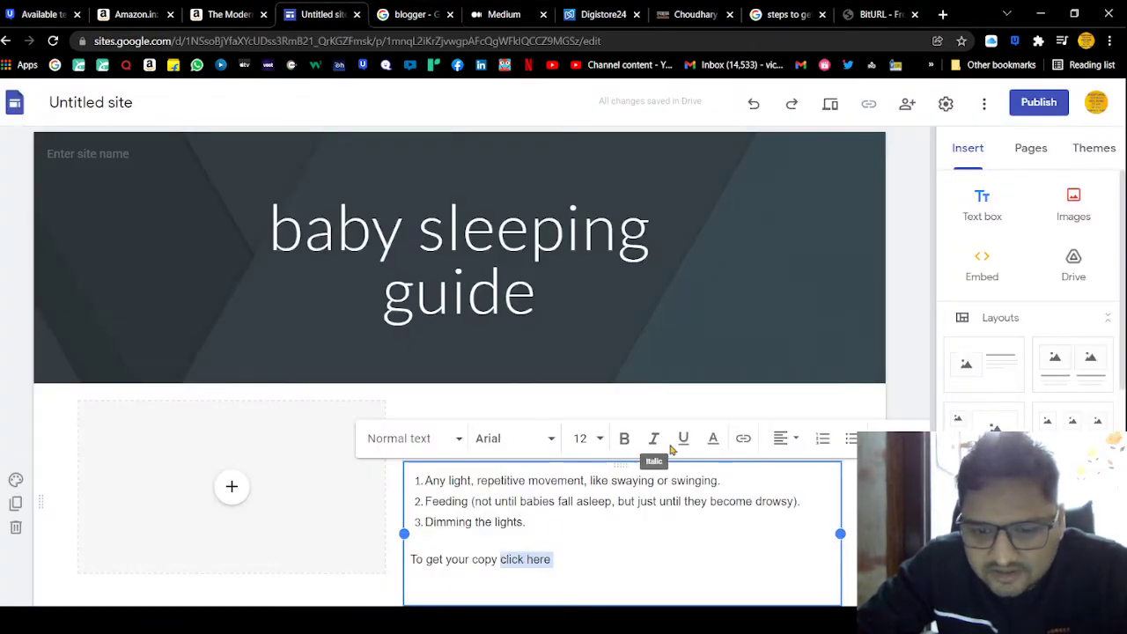
left_click(743, 438)
key("ctrl+v")
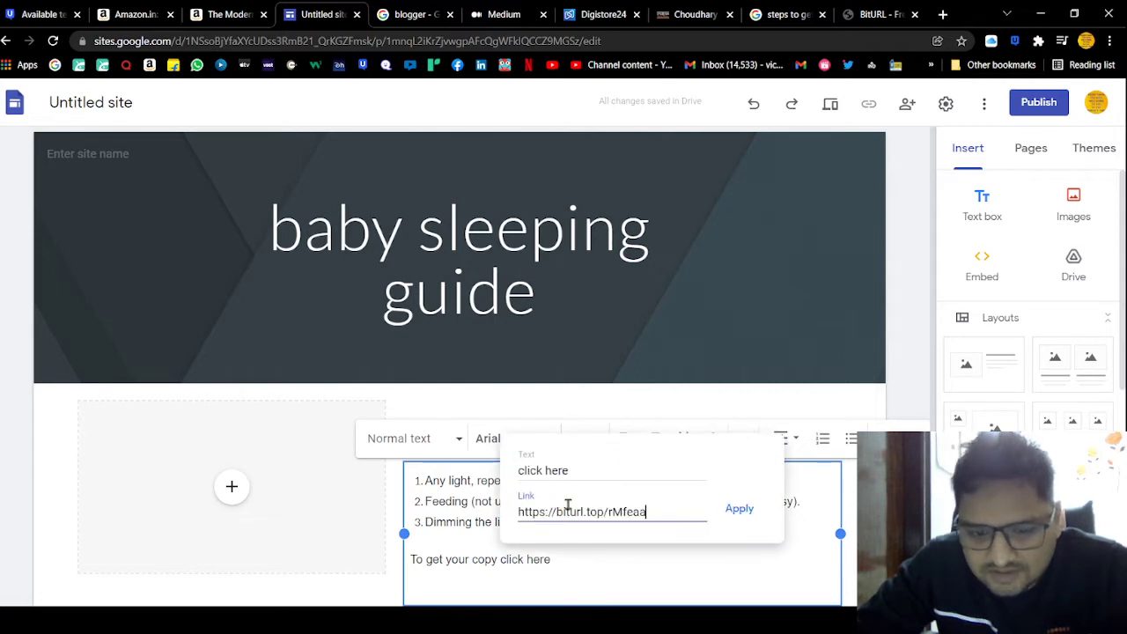
left_click(729, 520)
left_click(472, 570)
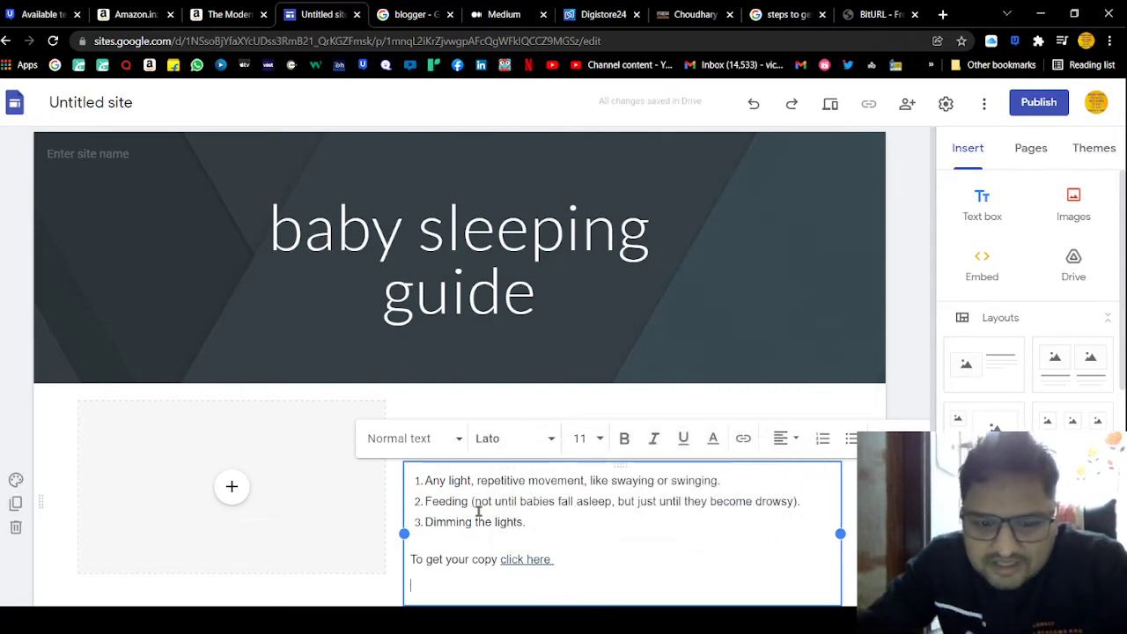
Replace the word "copy" in the call-to-action line so it reads "To get your book name click here".
double_click(484, 562)
type("booi  name")
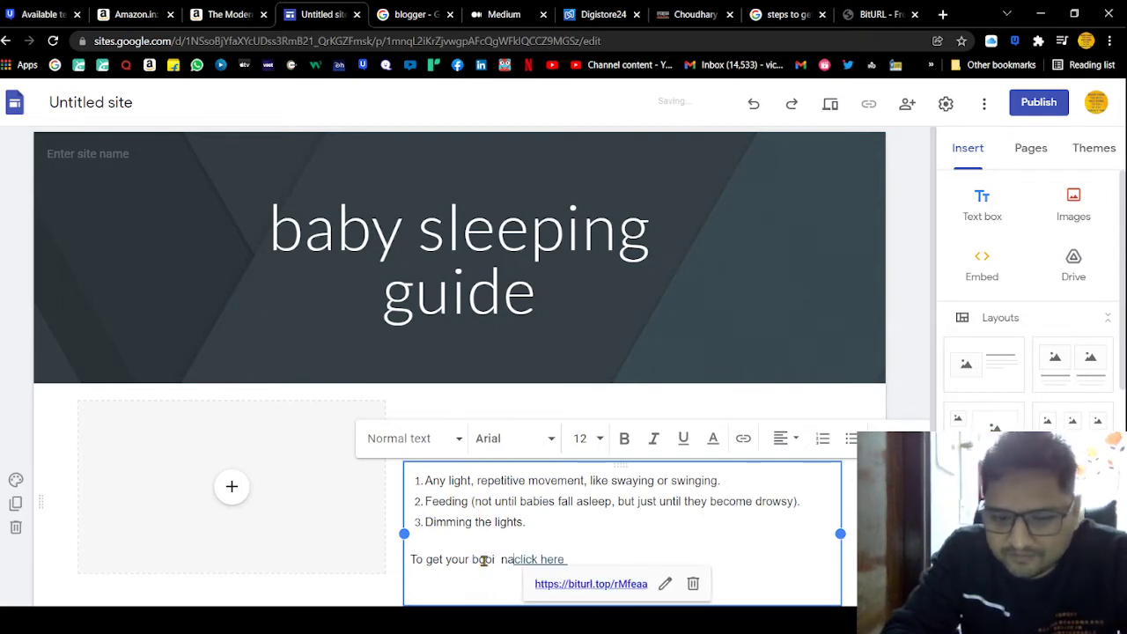
left_click(558, 500)
left_click(490, 561)
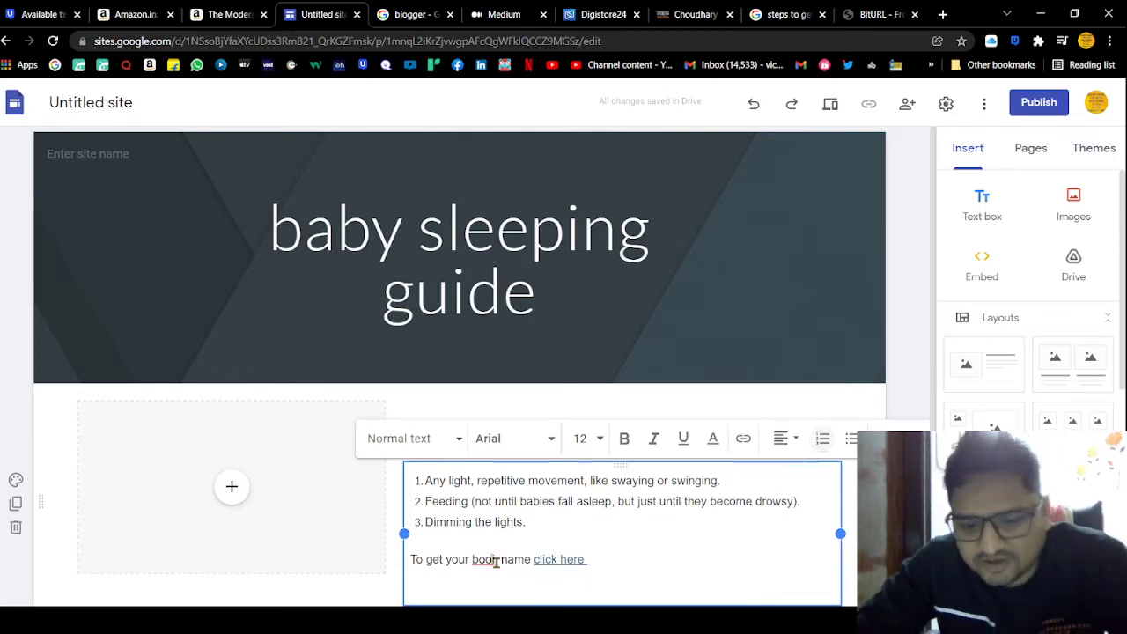
key("BackSpace")
type("k")
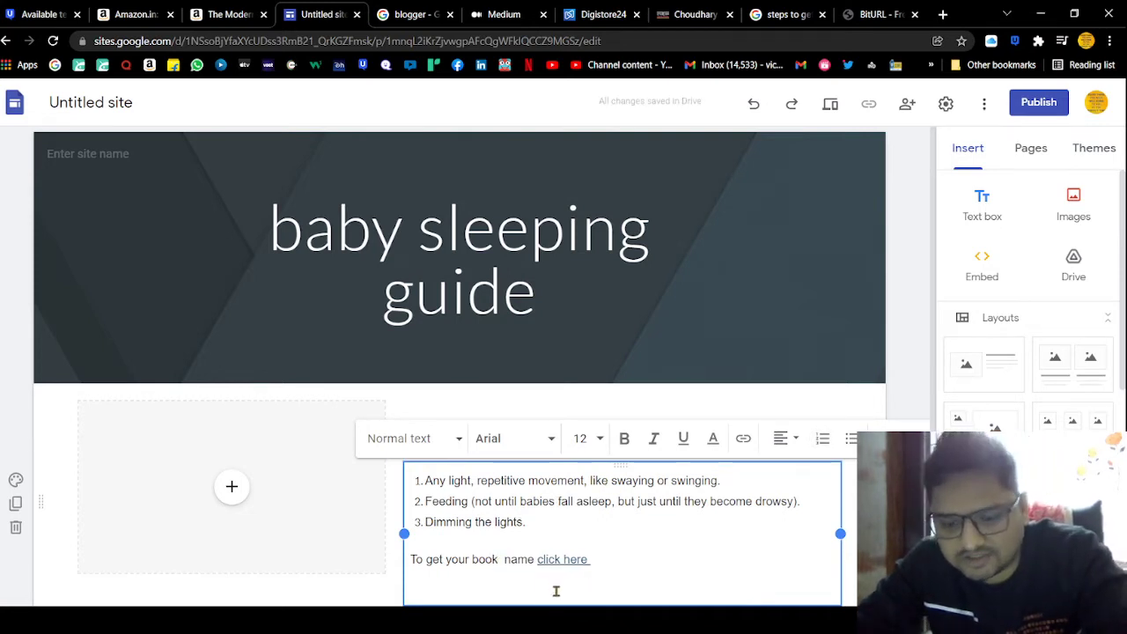
key("Delete")
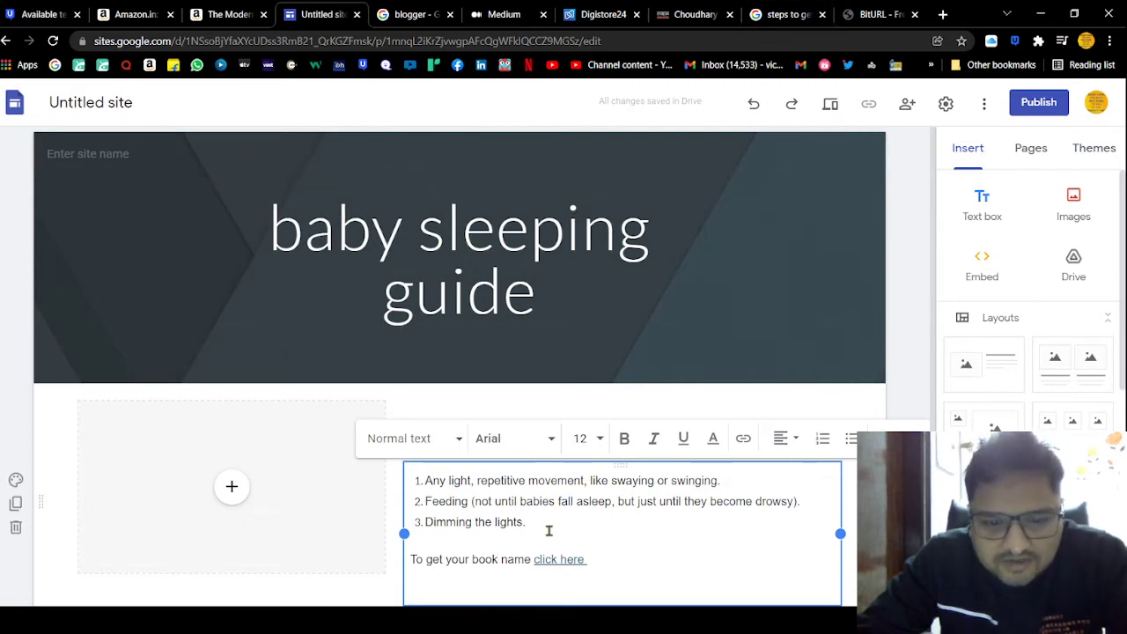
Review the numbered tips, the call-to-action line and the site's address by highlighting each of them.
left_click_drag(548, 531, 432, 480)
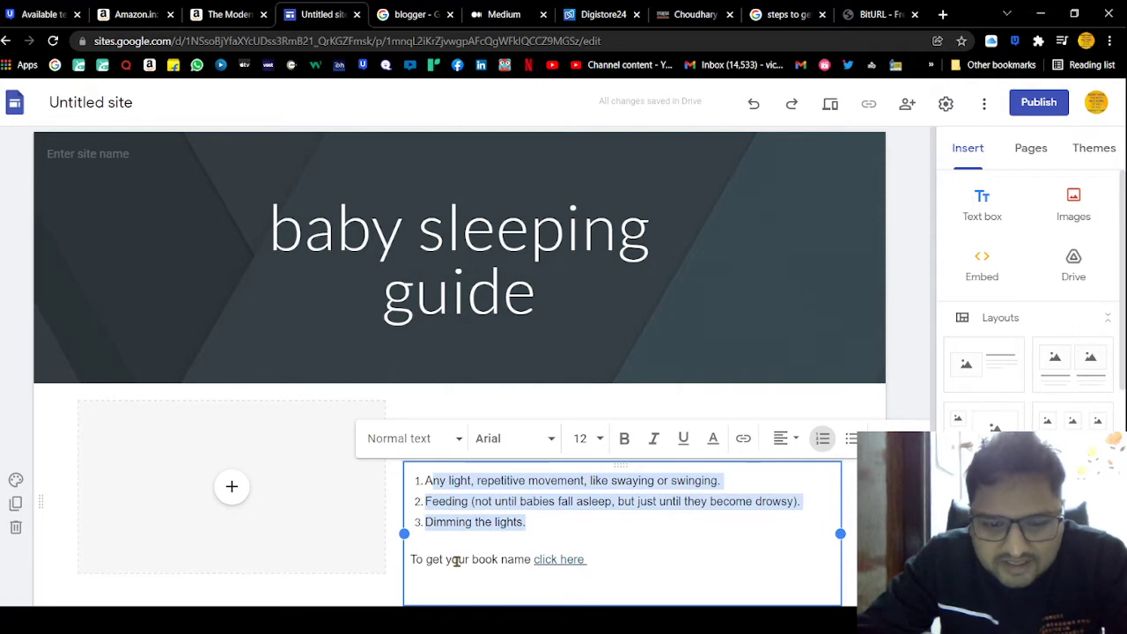
left_click_drag(434, 559, 571, 563)
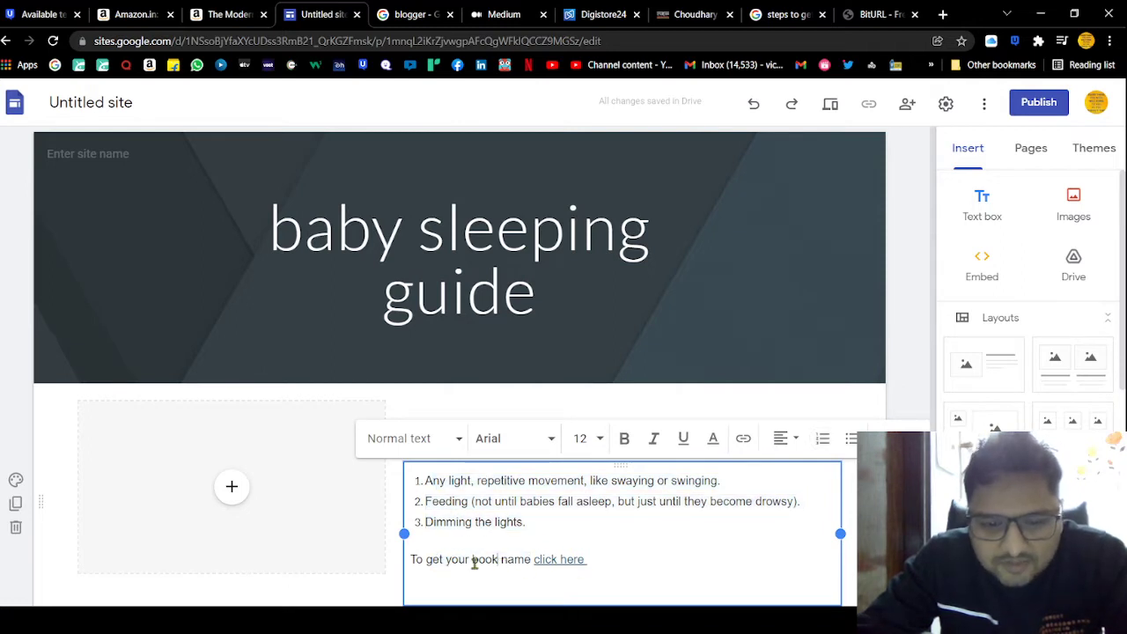
left_click_drag(445, 560, 517, 560)
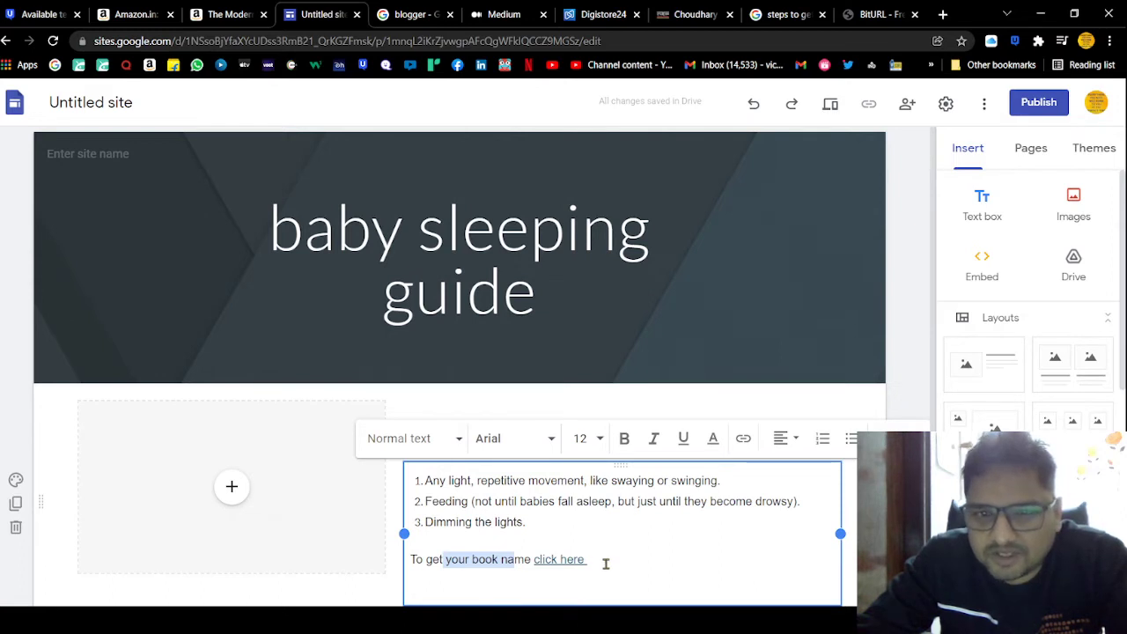
left_click(533, 522)
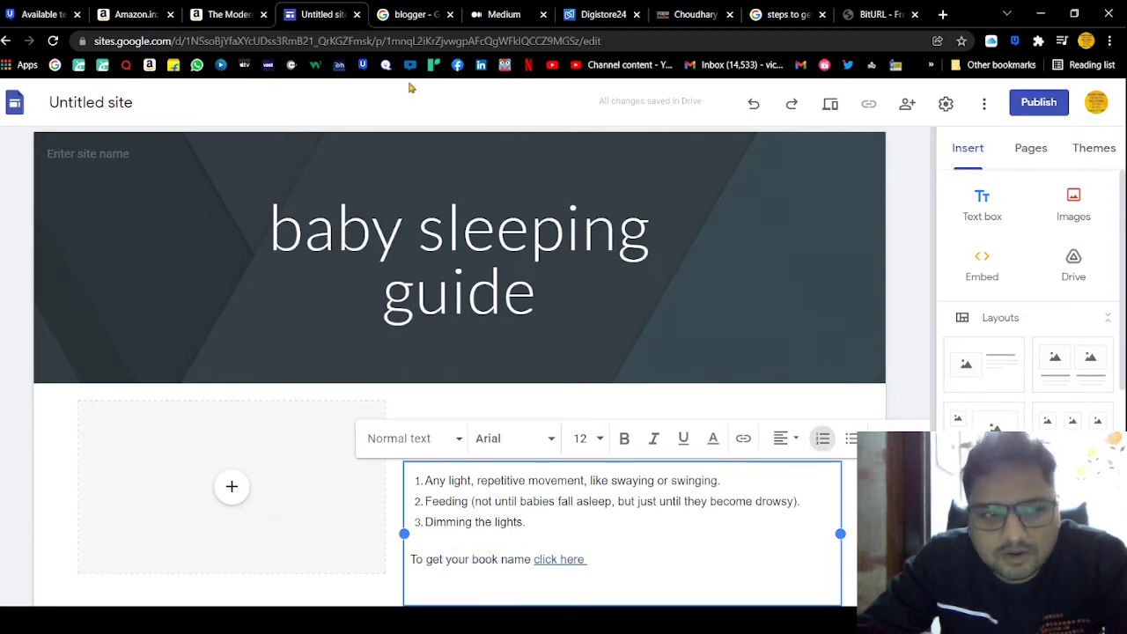
left_click(304, 40)
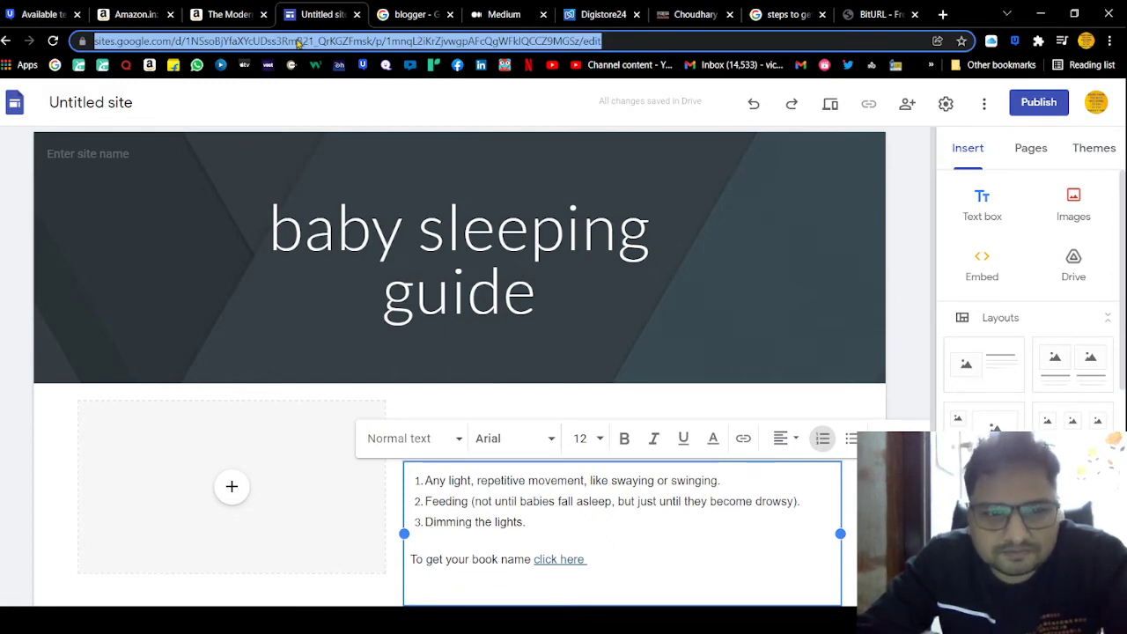
key("alt+Tab")
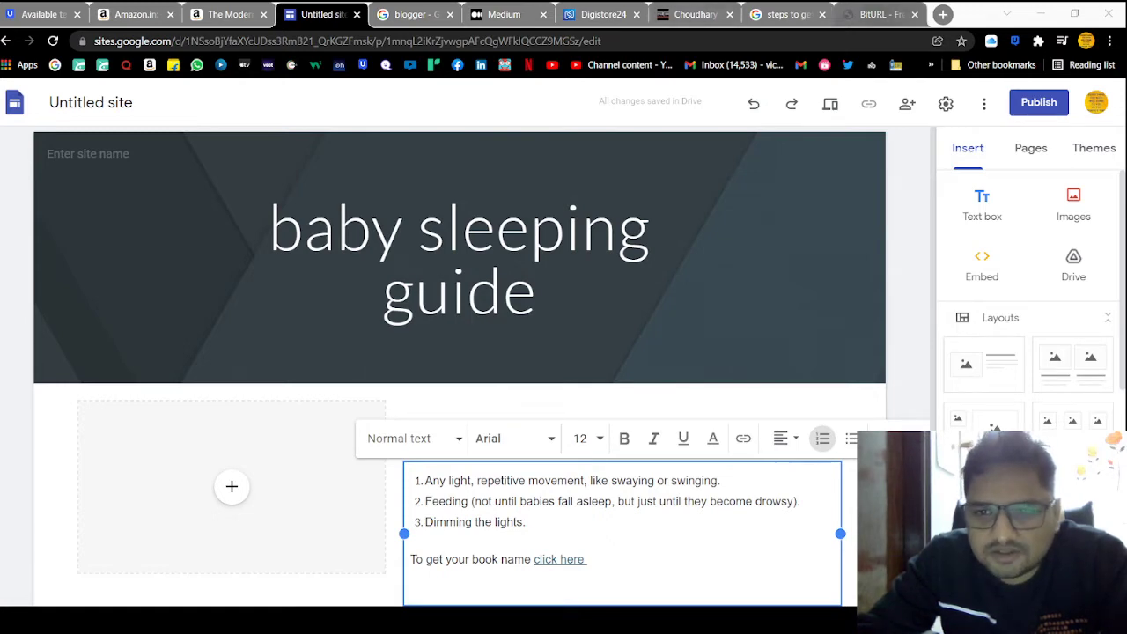
Open quora.com in a new browser tab.
left_click(876, 14)
left_click(943, 14)
type("quora.com")
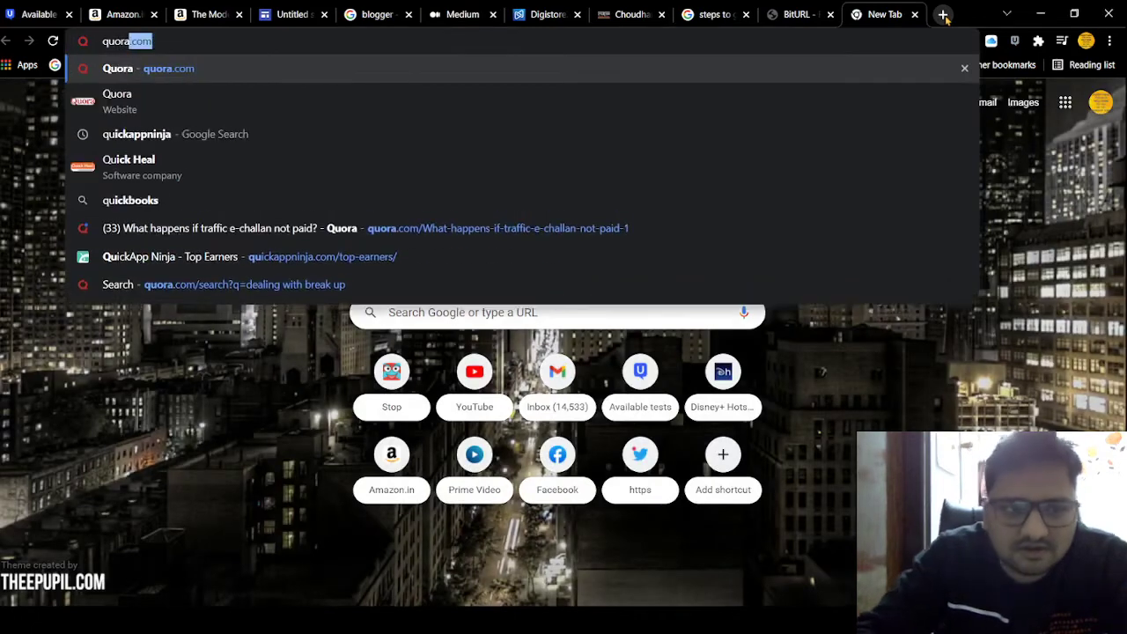
key("Return")
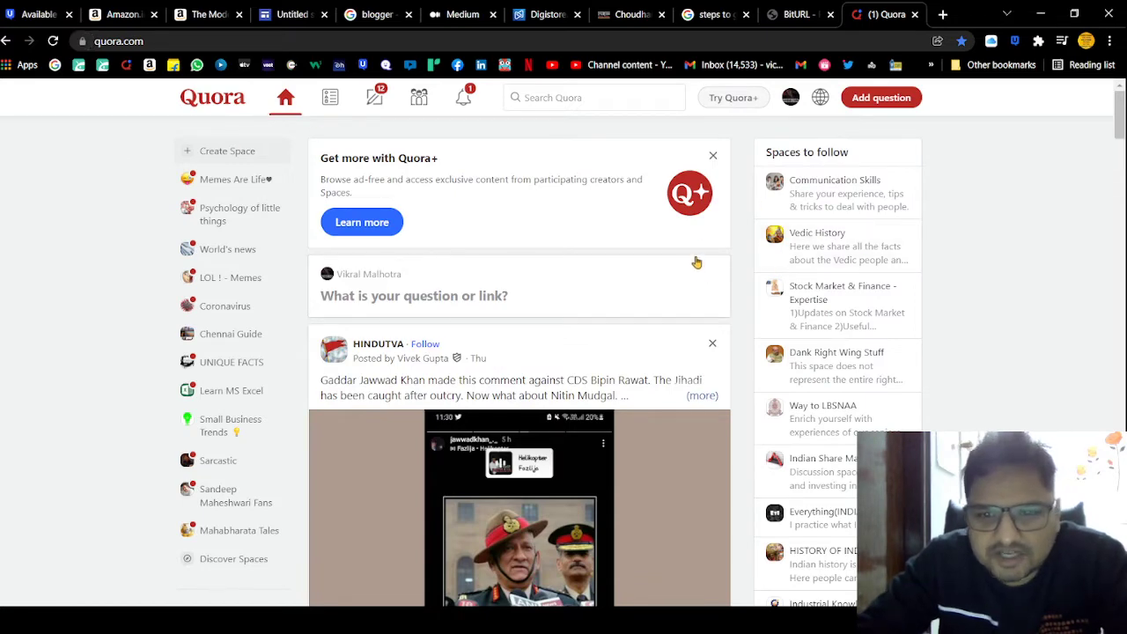
Search Quora for "baby sleeping", open the space "Baby Sleeps Co-Sleeping, Facts & Sleep Struggles" and look through its posts.
left_click(615, 99)
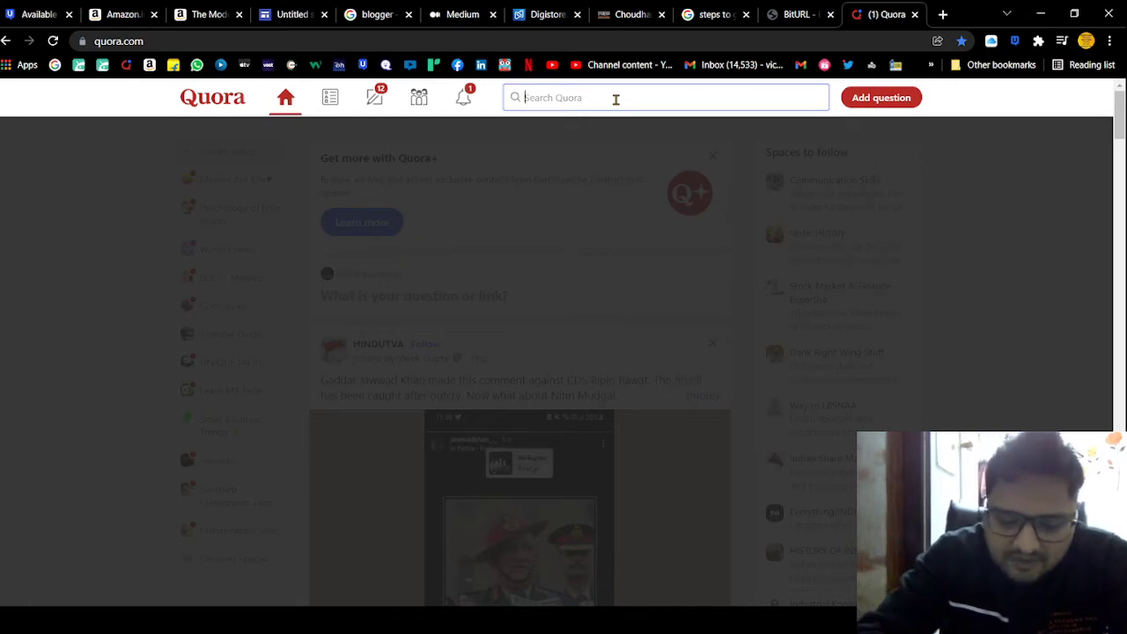
type("baby sle")
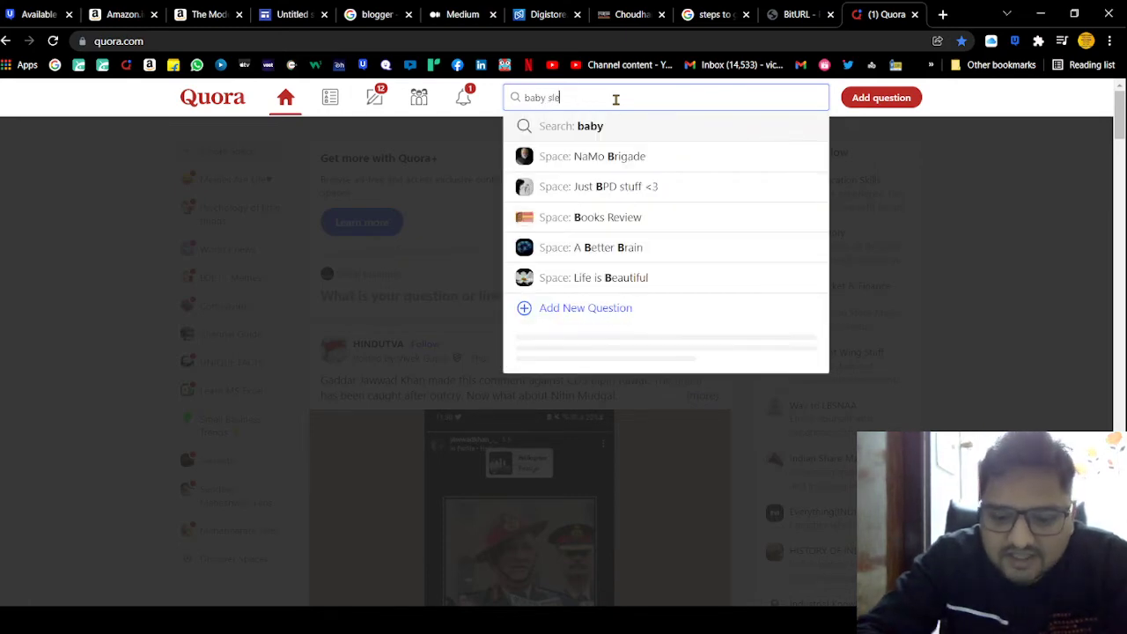
type("epi")
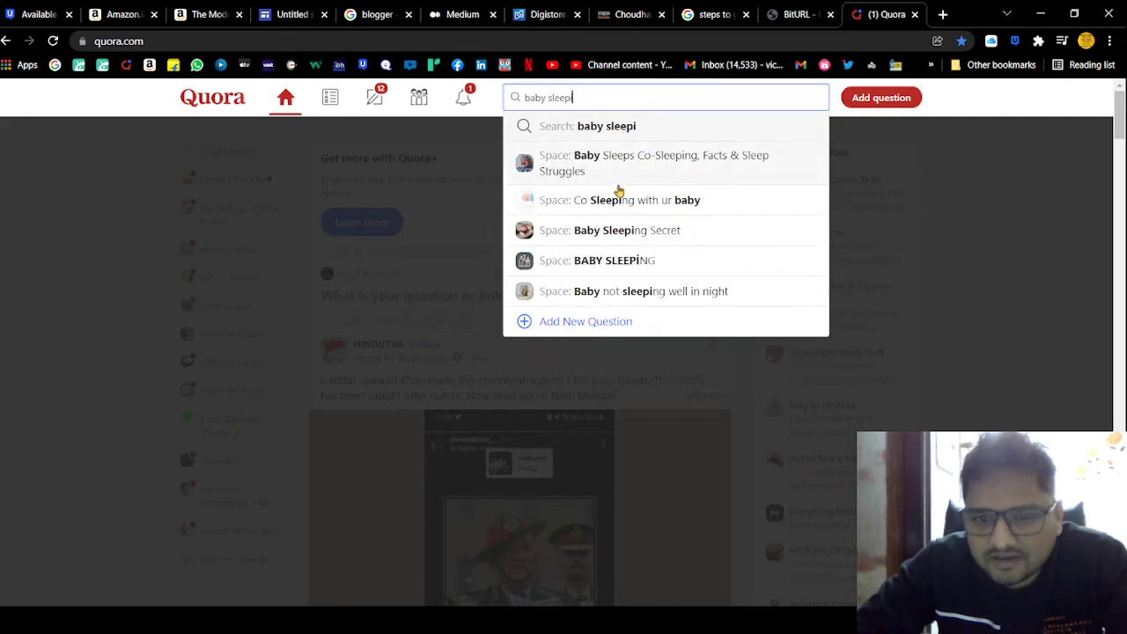
type("ng")
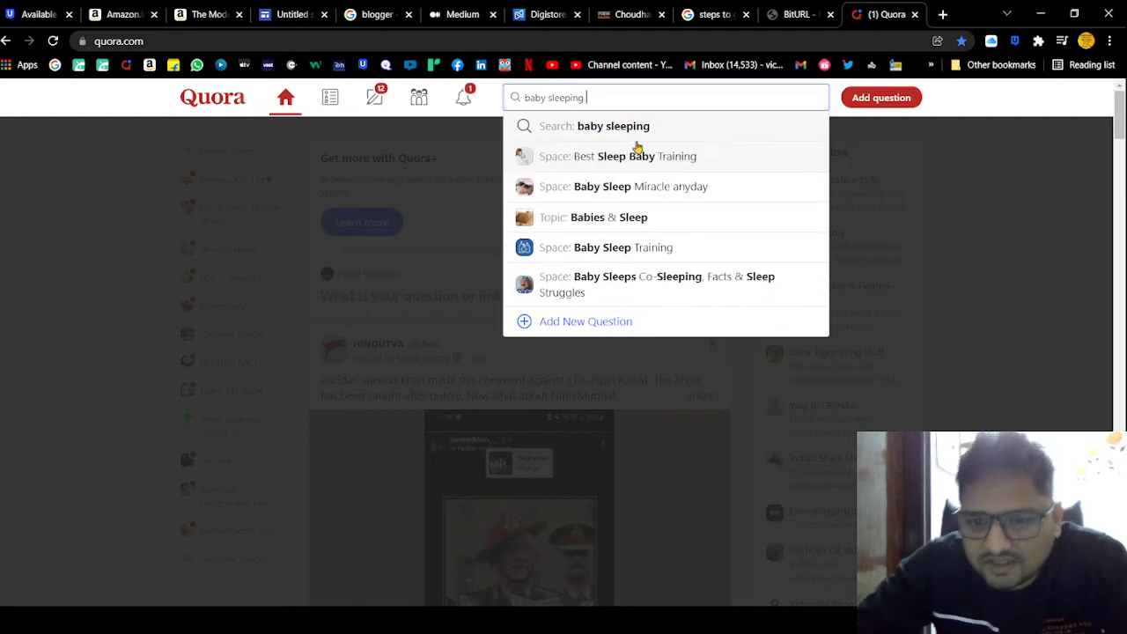
left_click(632, 292)
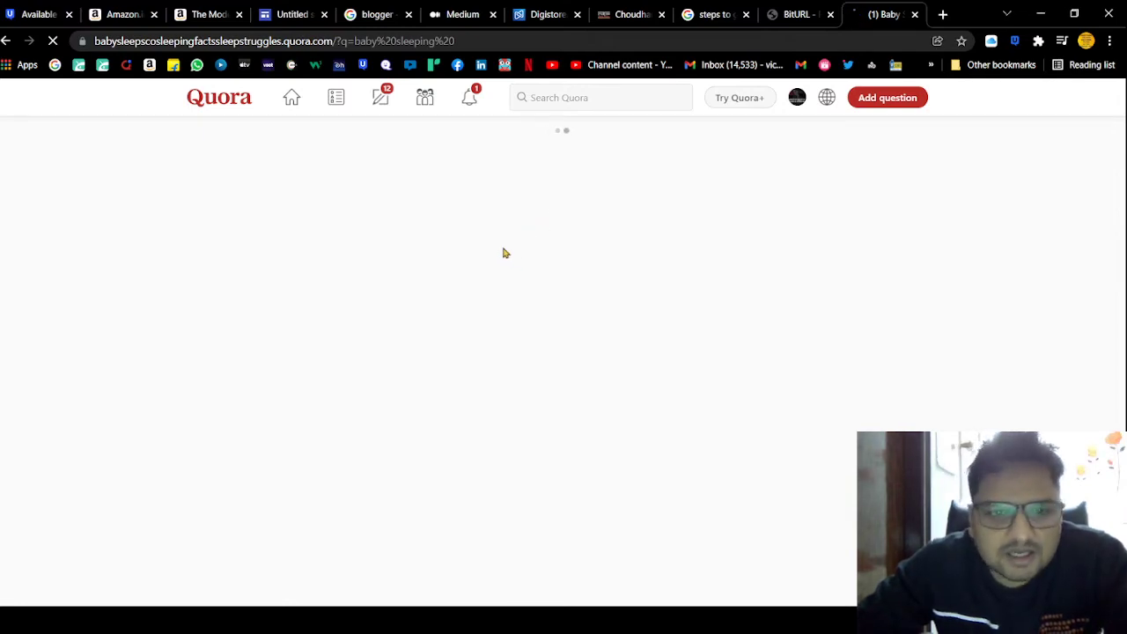
scroll(475, 264, "down", 3)
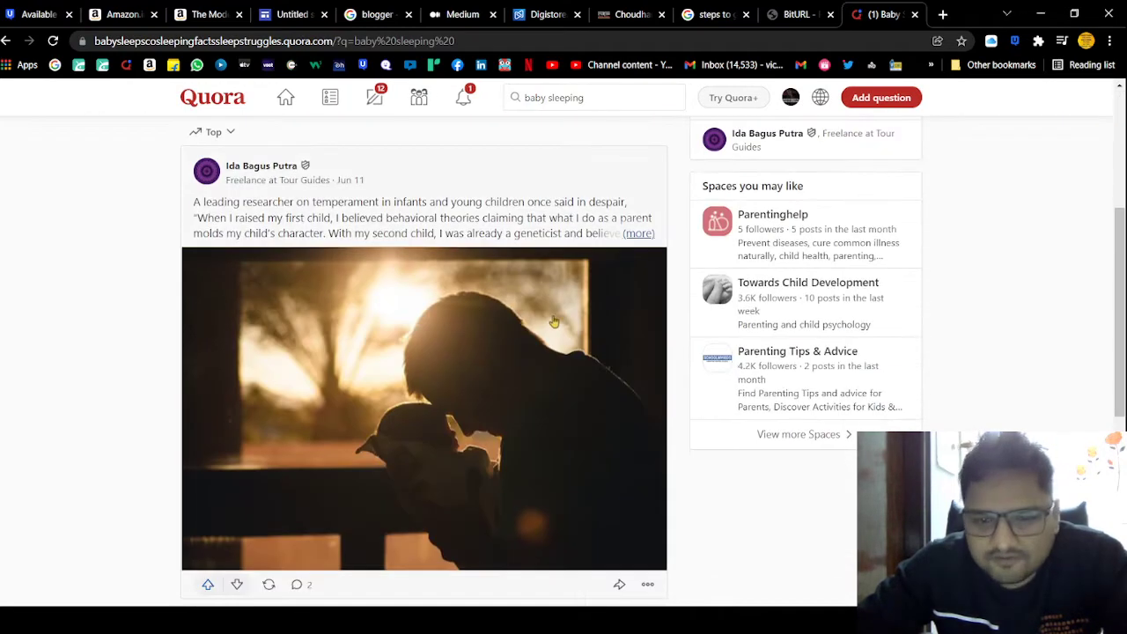
scroll(404, 279, "down", 5)
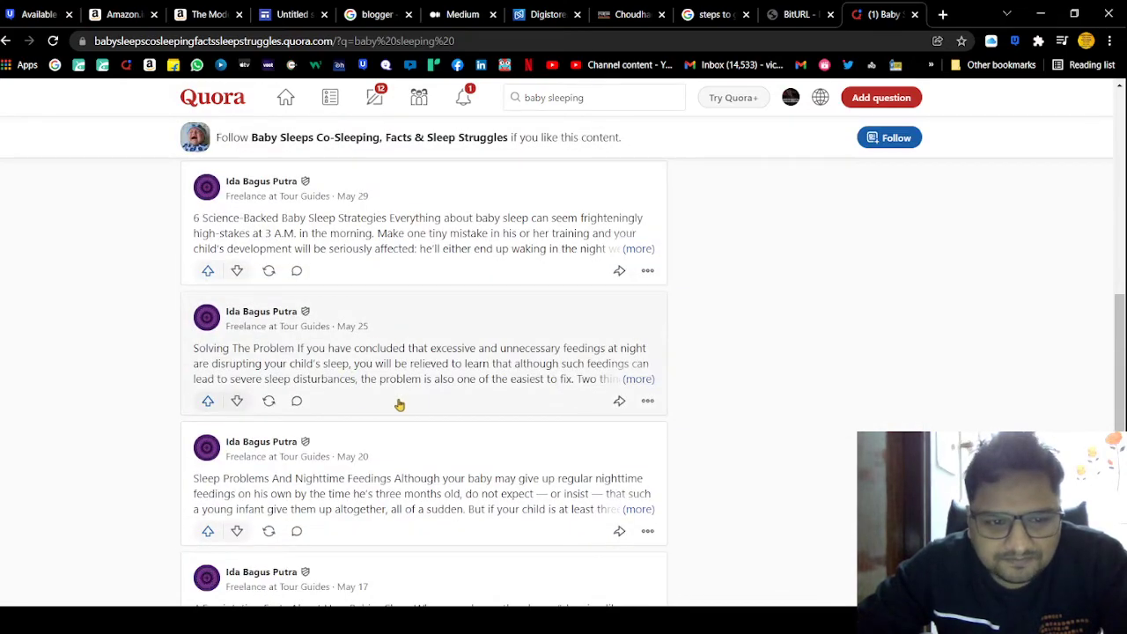
Look over the header and the remaining posts of the Baby Sleeps Co-Sleeping space down to its last post.
scroll(396, 402, "up", 5)
scroll(414, 396, "up", 3)
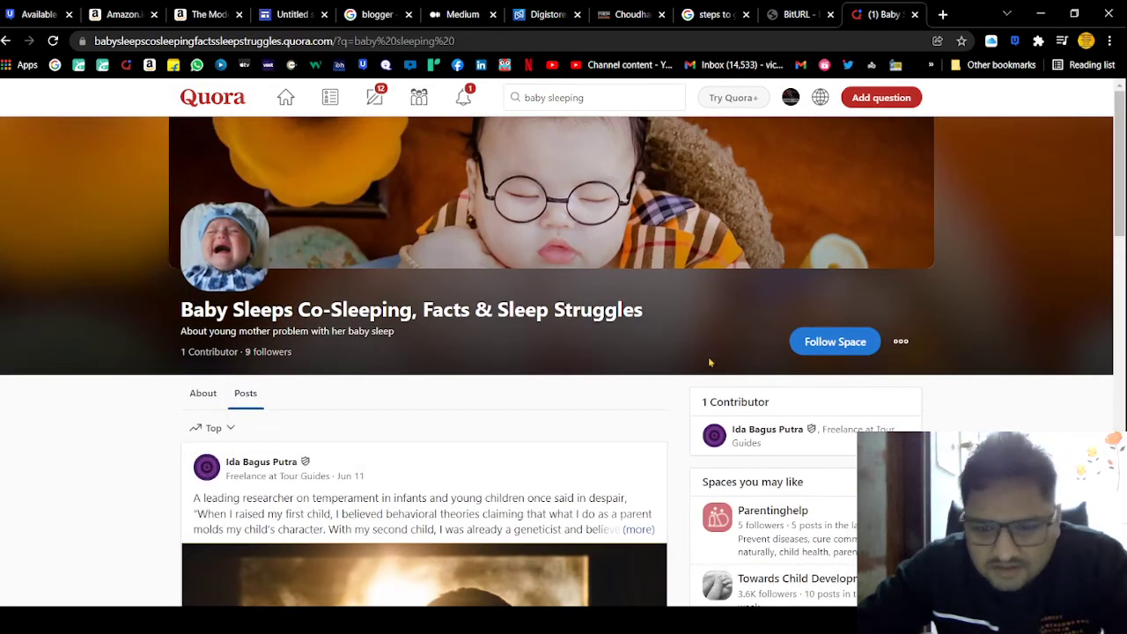
scroll(710, 361, "down", 3)
scroll(343, 252, "up", 2)
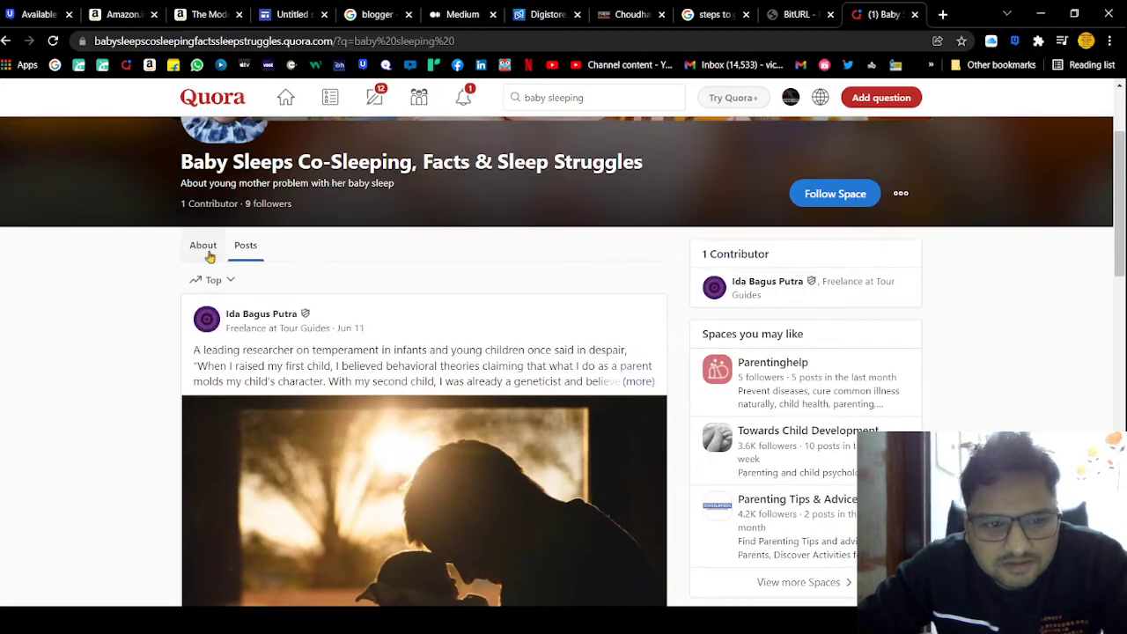
scroll(556, 334, "down", 12)
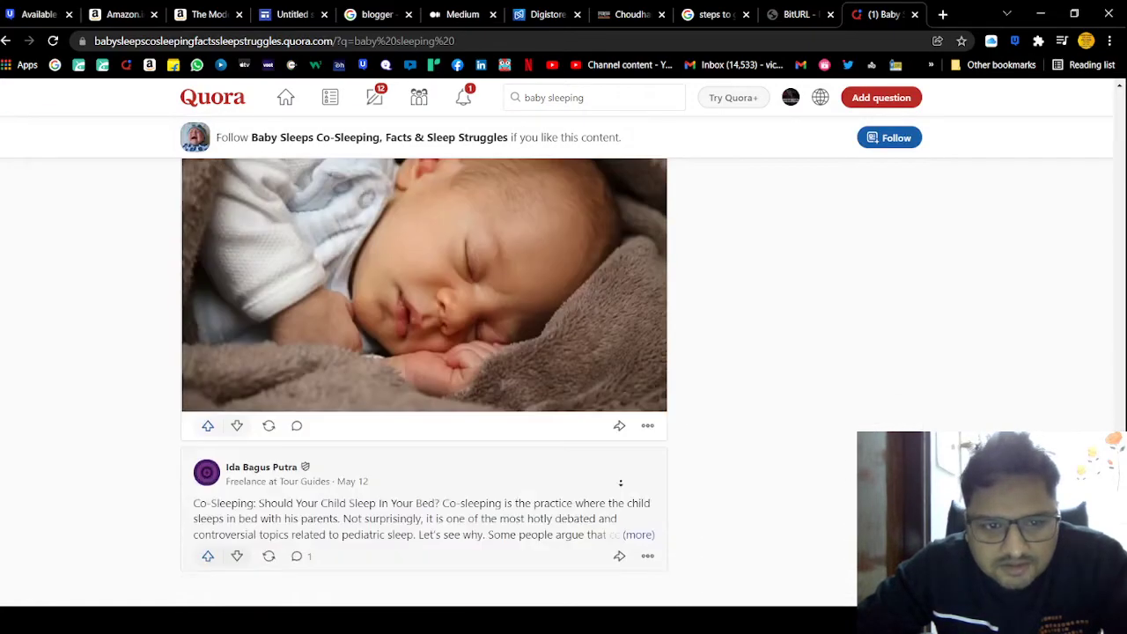
scroll(752, 370, "up", 12)
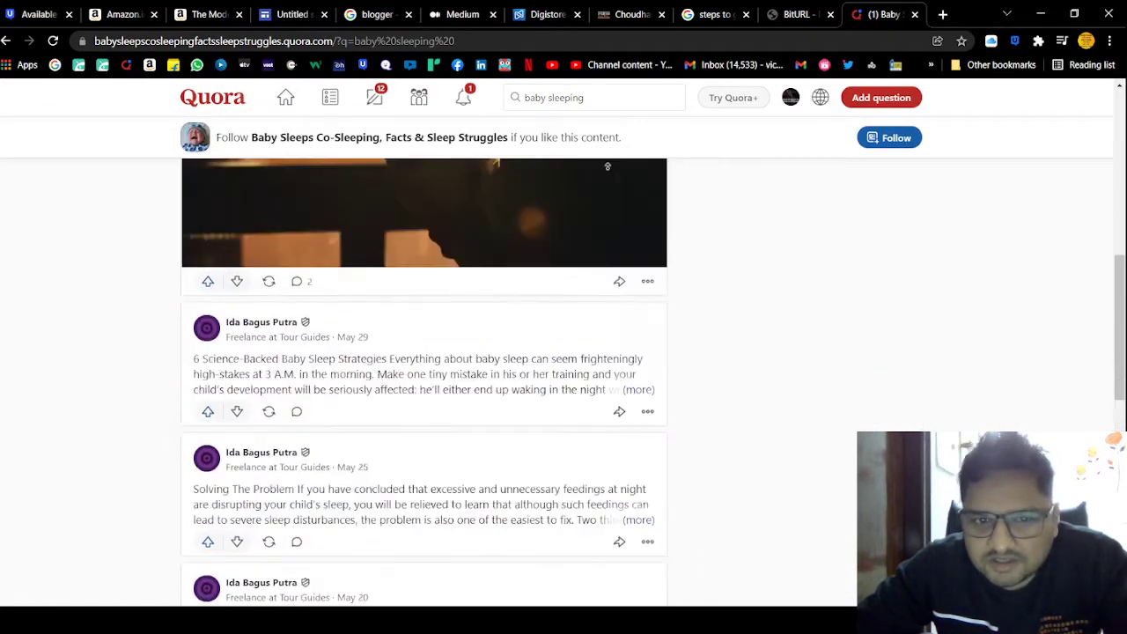
Search Quora for "how to get your baby to sleep".
left_click(581, 98)
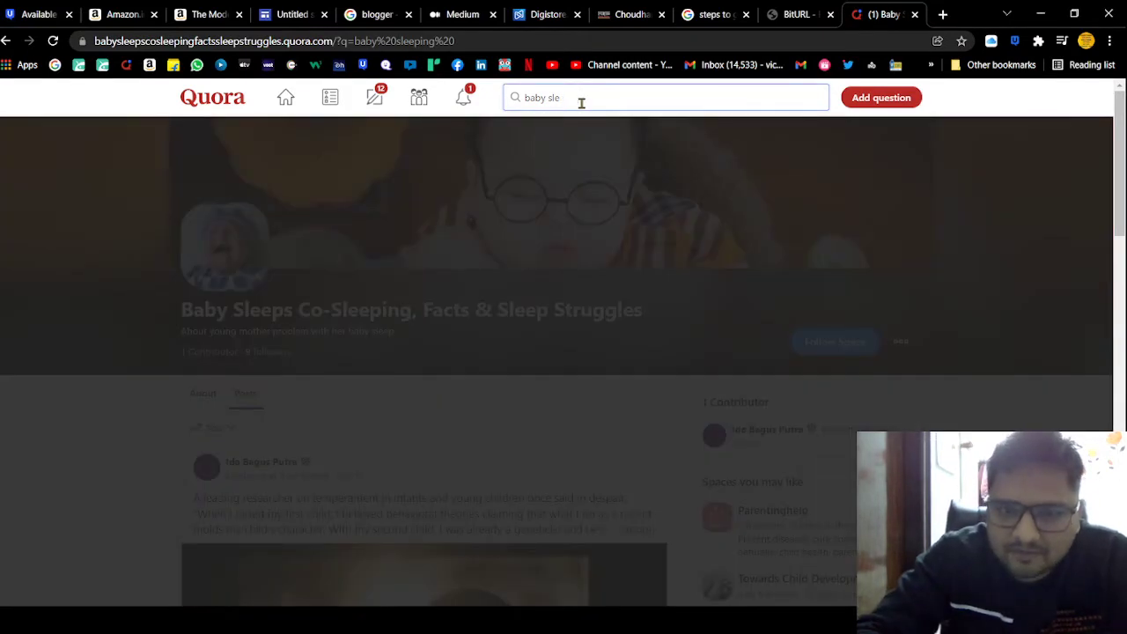
key("BackSpace")
key("BackSpace")
key("BackSpace")
key("BackSpace")
key("BackSpace")
key("BackSpace")
key("BackSpace")
key("BackSpace")
type("hwo t")
key("BackSpace")
key("BackSpace")
key("BackSpace")
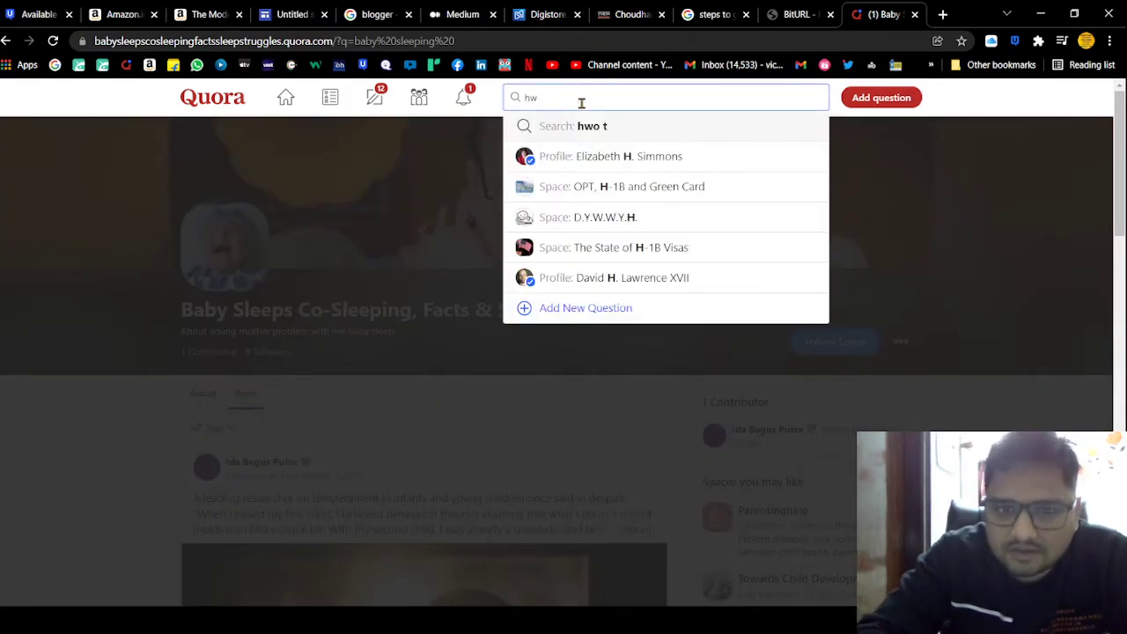
type("ow to get y")
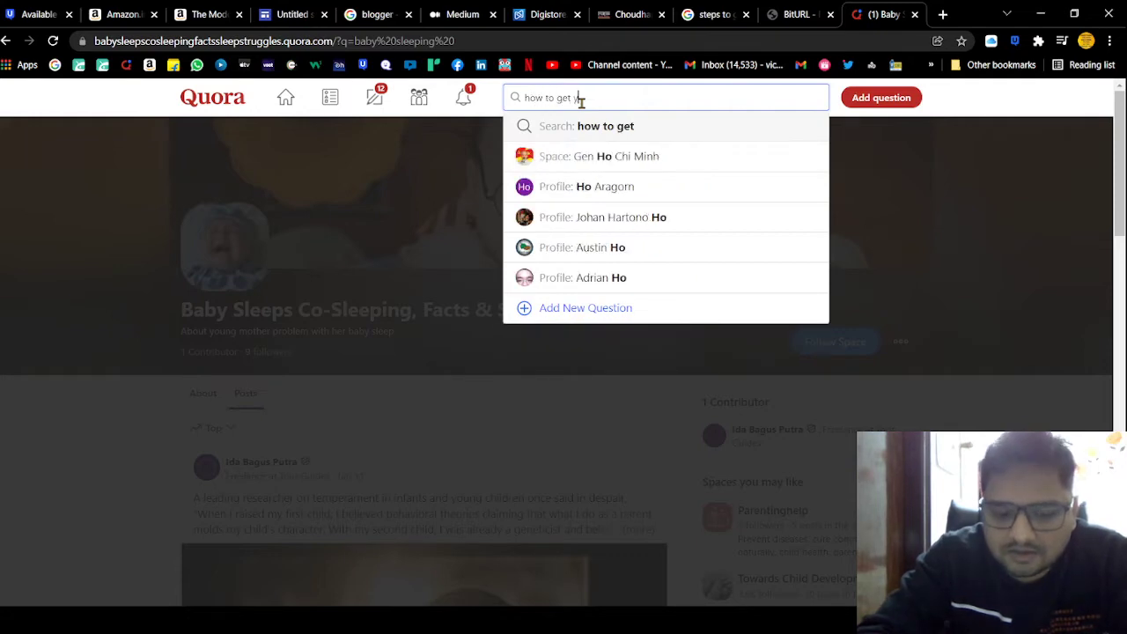
type("our baby")
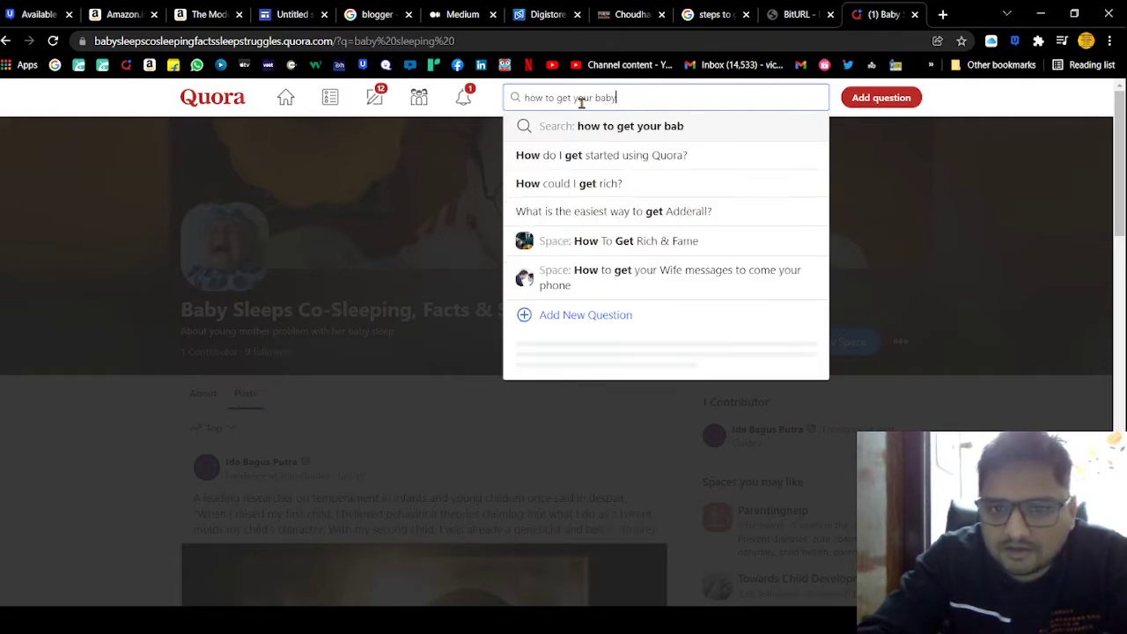
type(" to sleep")
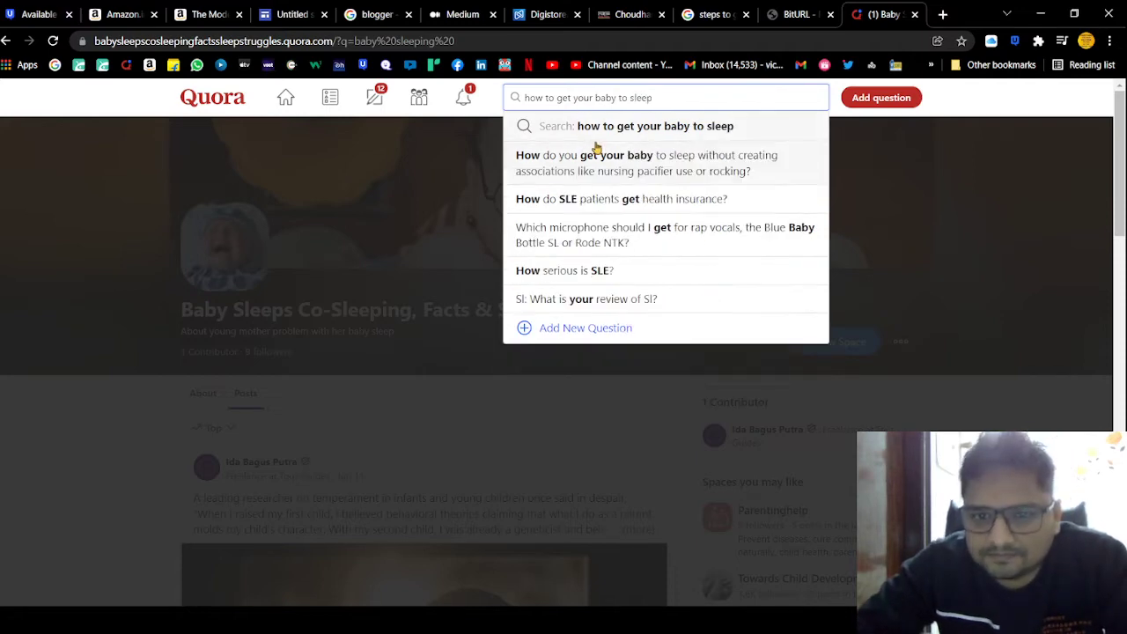
left_click(603, 132)
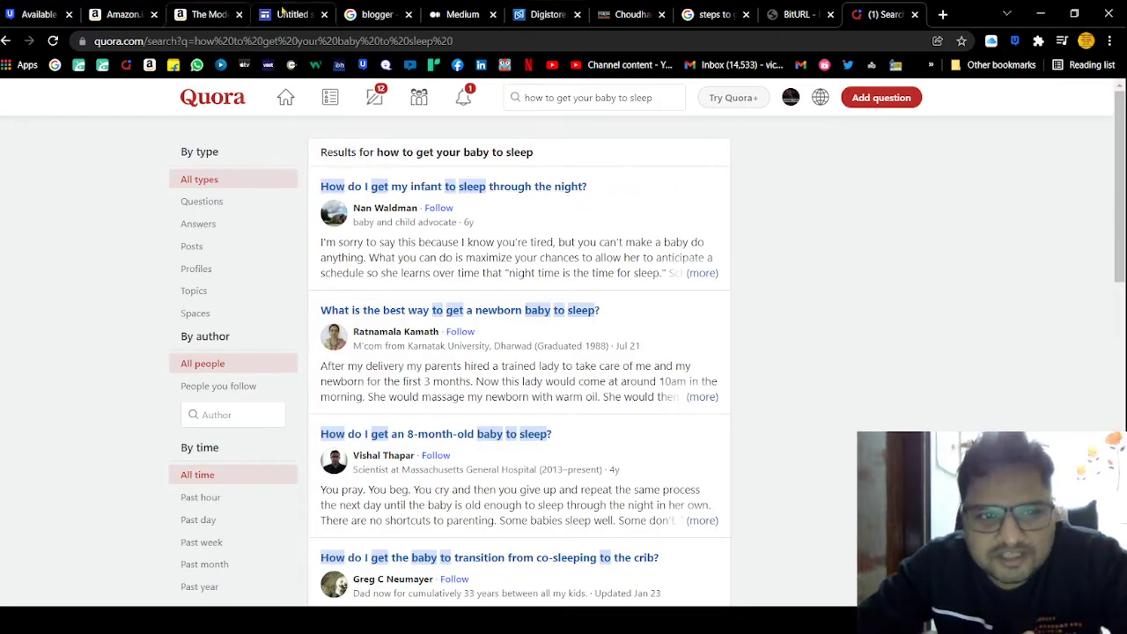
Review the Google Sites page's address and highlight its three numbered sleep tips, checking back on the Quora results in between.
left_click(290, 14)
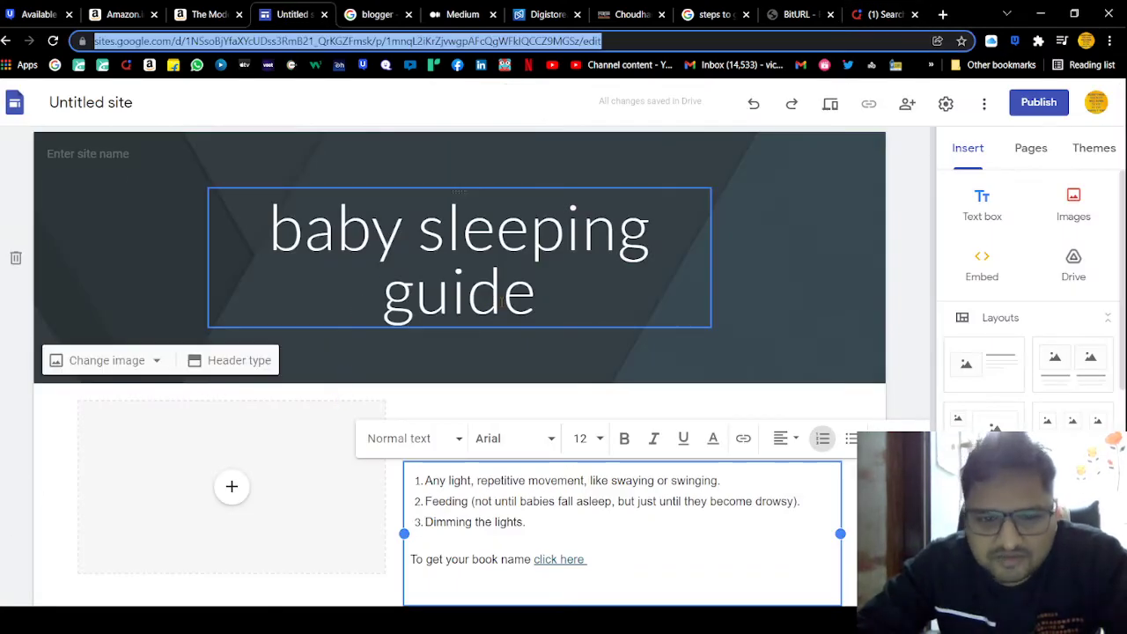
left_click(378, 41)
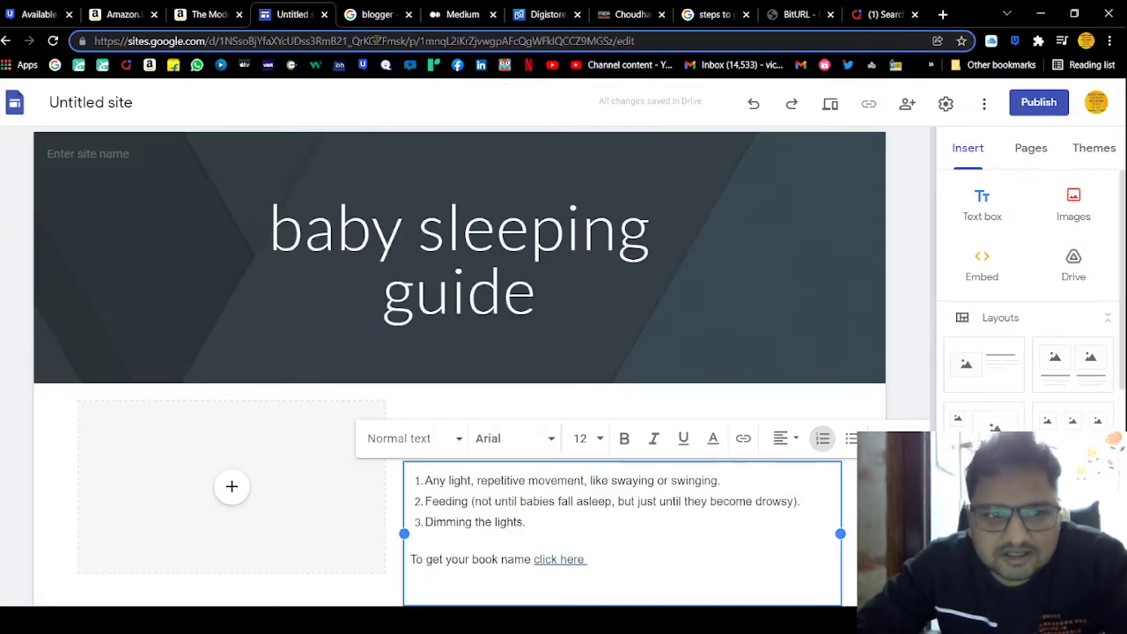
left_click(884, 14)
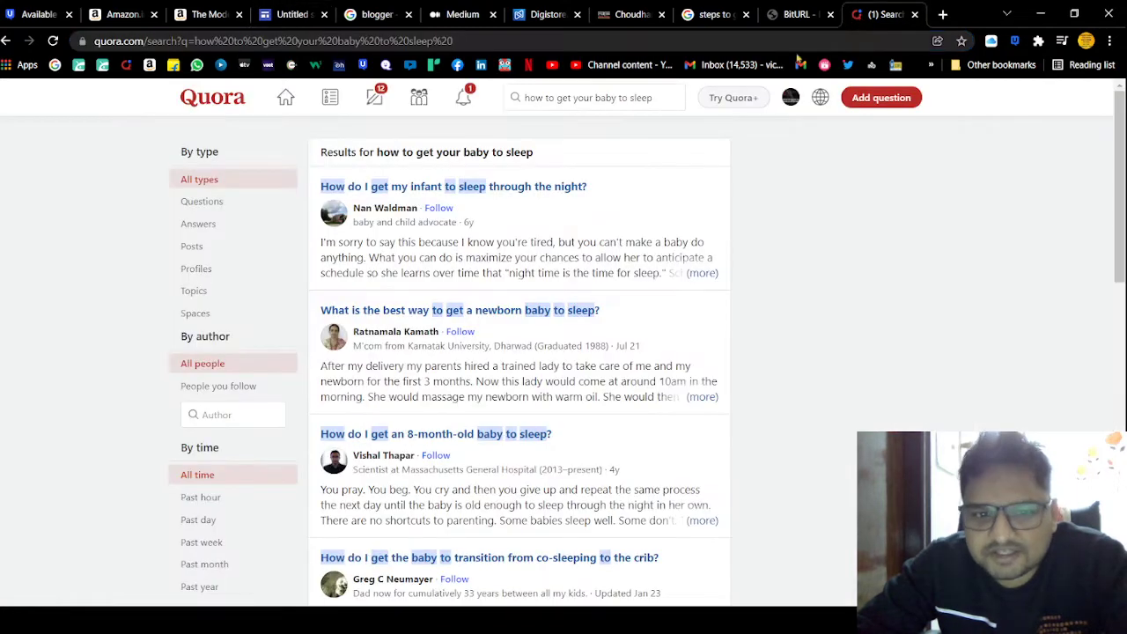
left_click(286, 15)
left_click_drag(533, 525, 425, 480)
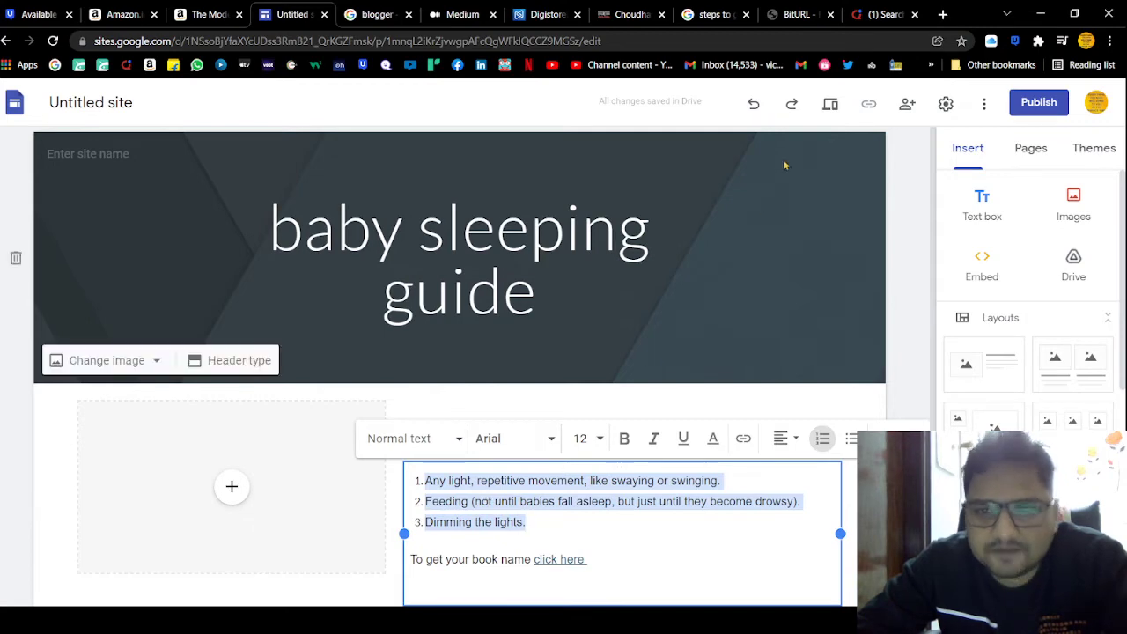
Switch to Quora, expand the answer to "How do I get my infant to sleep through the night?" and open its comments.
left_click(883, 14)
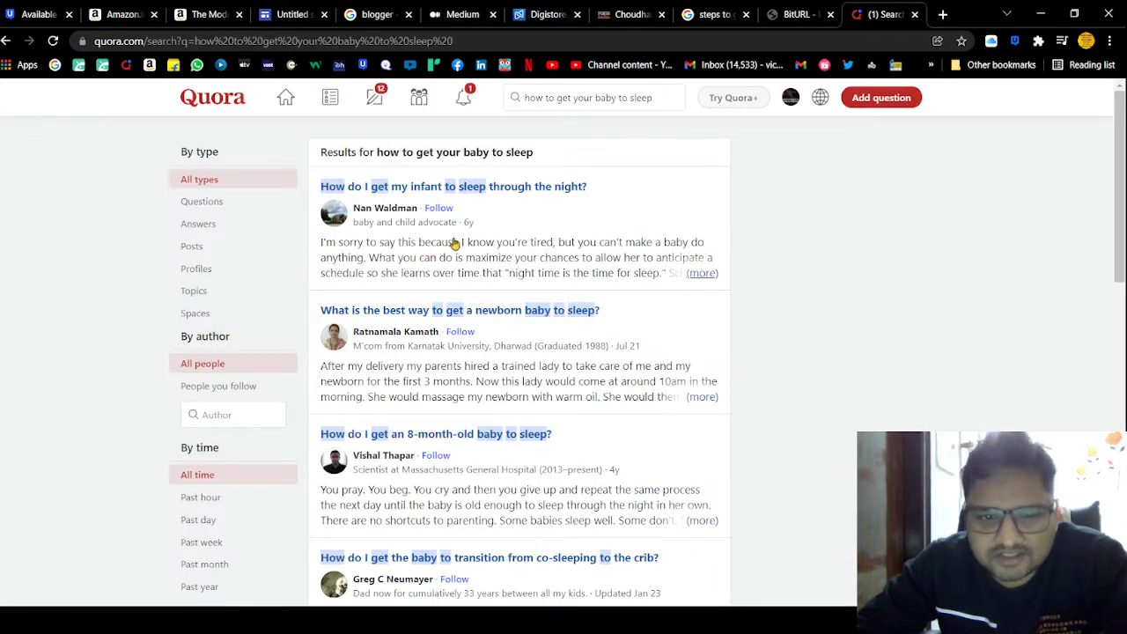
left_click(704, 273)
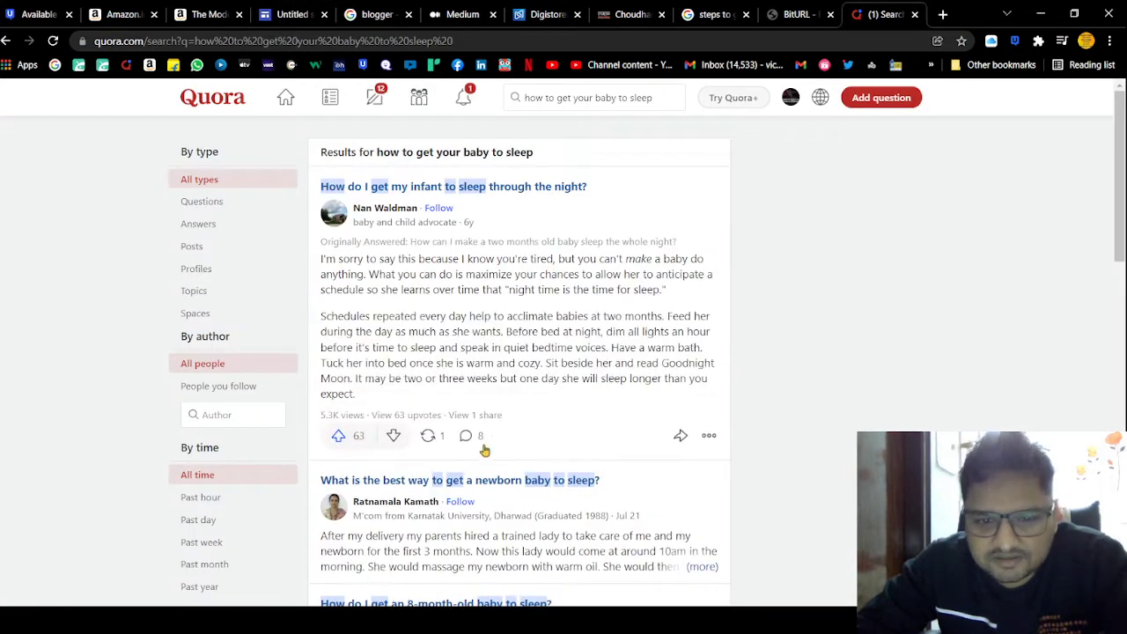
left_click(469, 438)
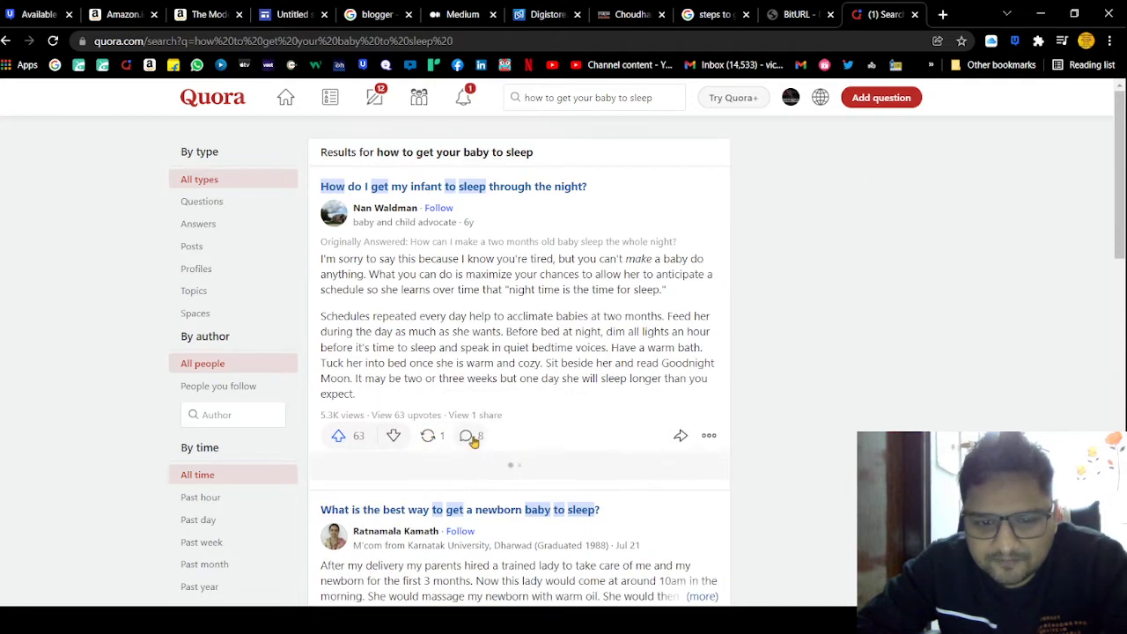
Copy the three numbered tips from the Google Sites page into a comment on the expanded Quora answer and append "read full article here".
left_click(291, 15)
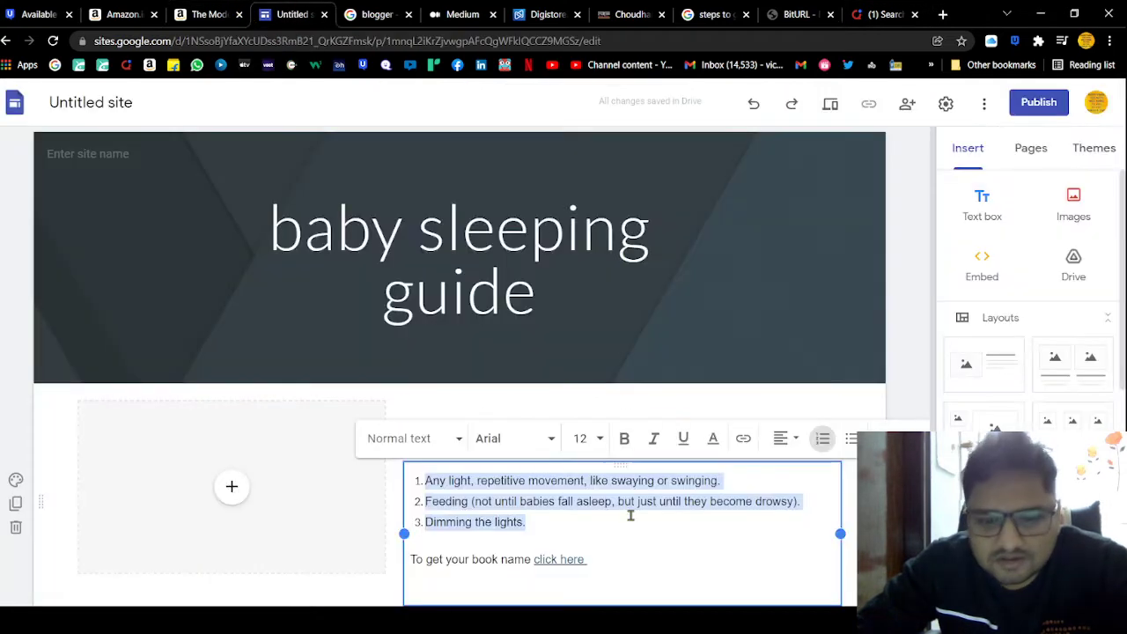
left_click(549, 518)
left_click_drag(548, 519, 465, 478)
key("ctrl+c")
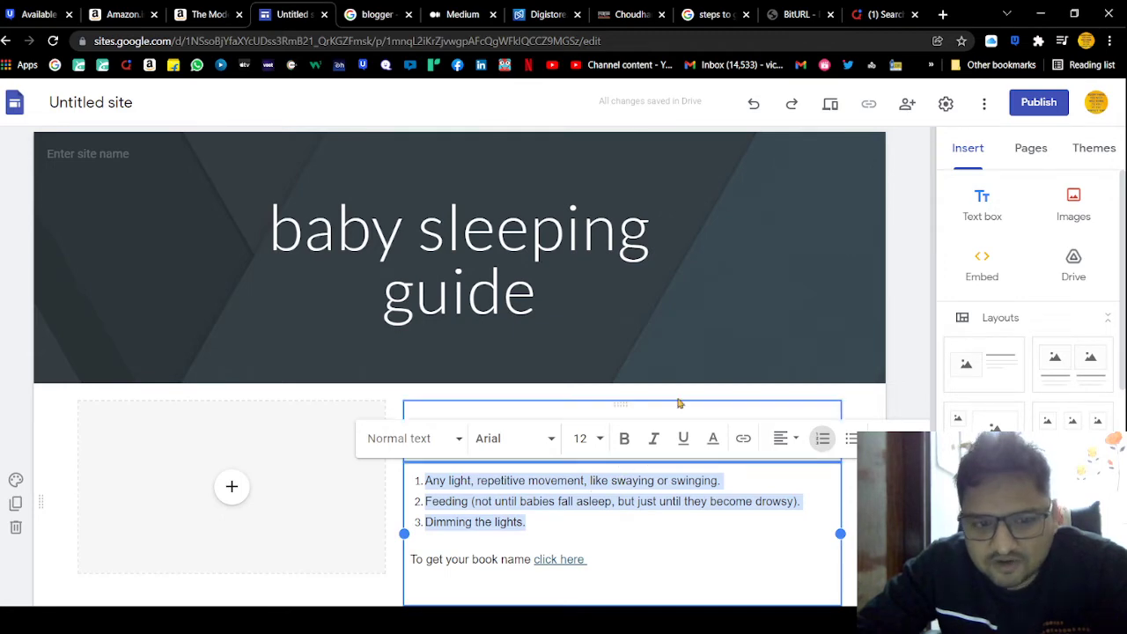
left_click(883, 14)
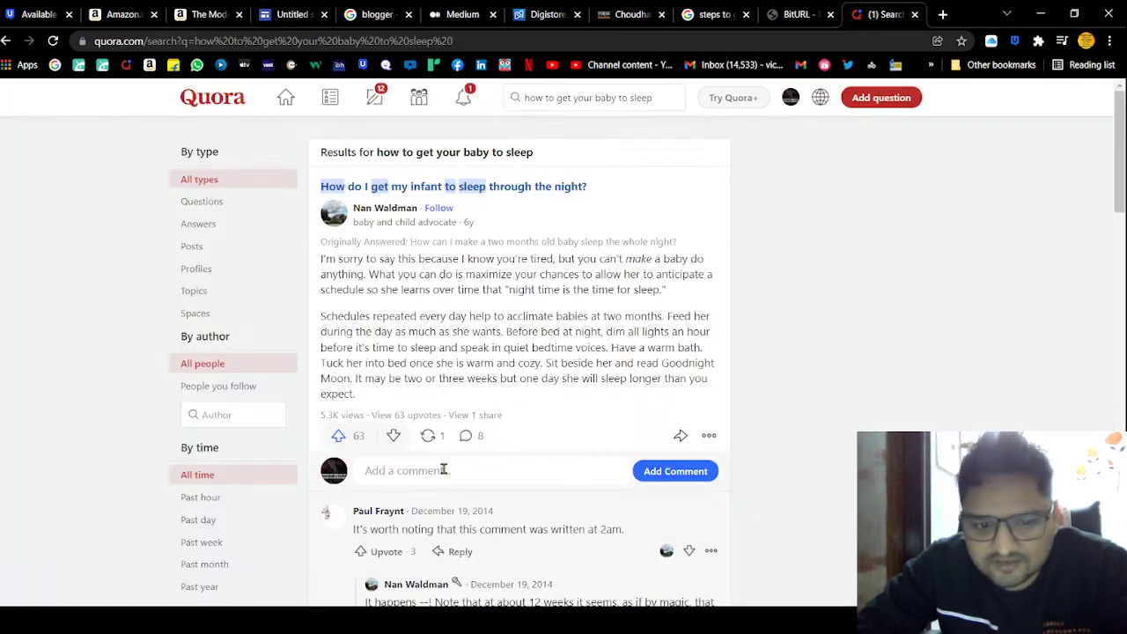
key("ctrl+v")
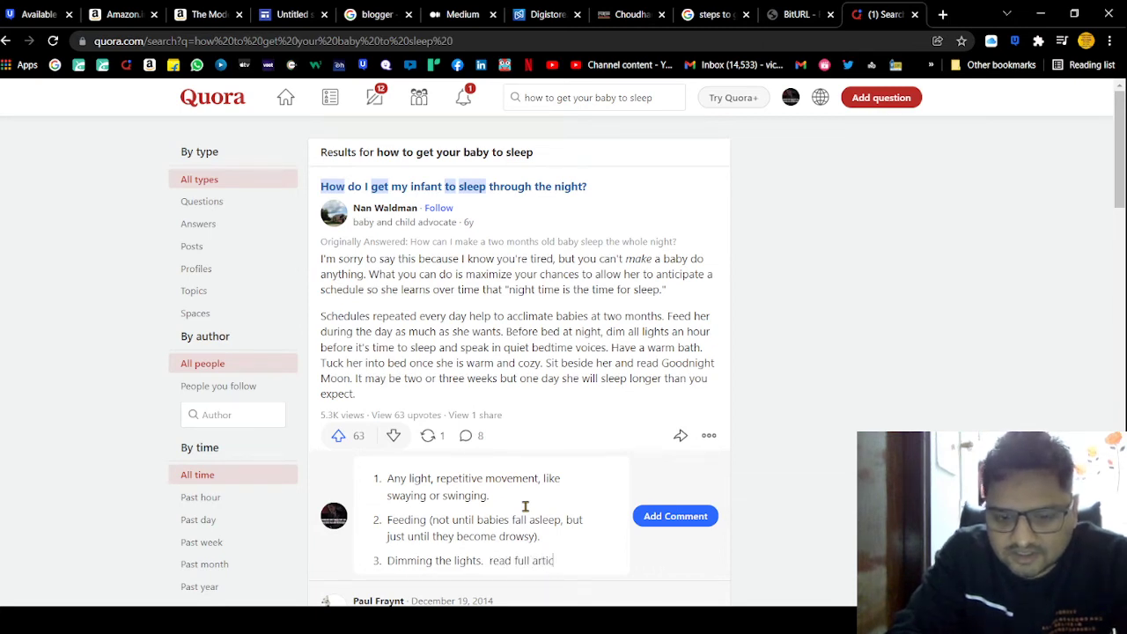
type("read full article here")
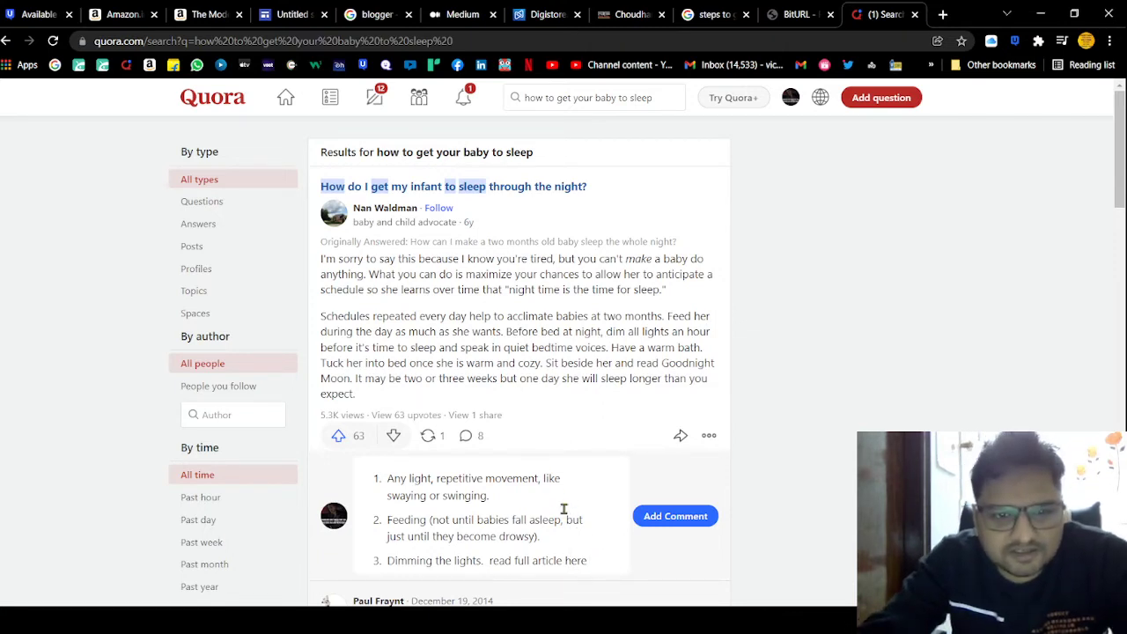
Review the comment draft, the word "book" in the site's call-to-action line and the Digistore24 promolink, returning to the Google Sites page.
left_click_drag(388, 478, 476, 538)
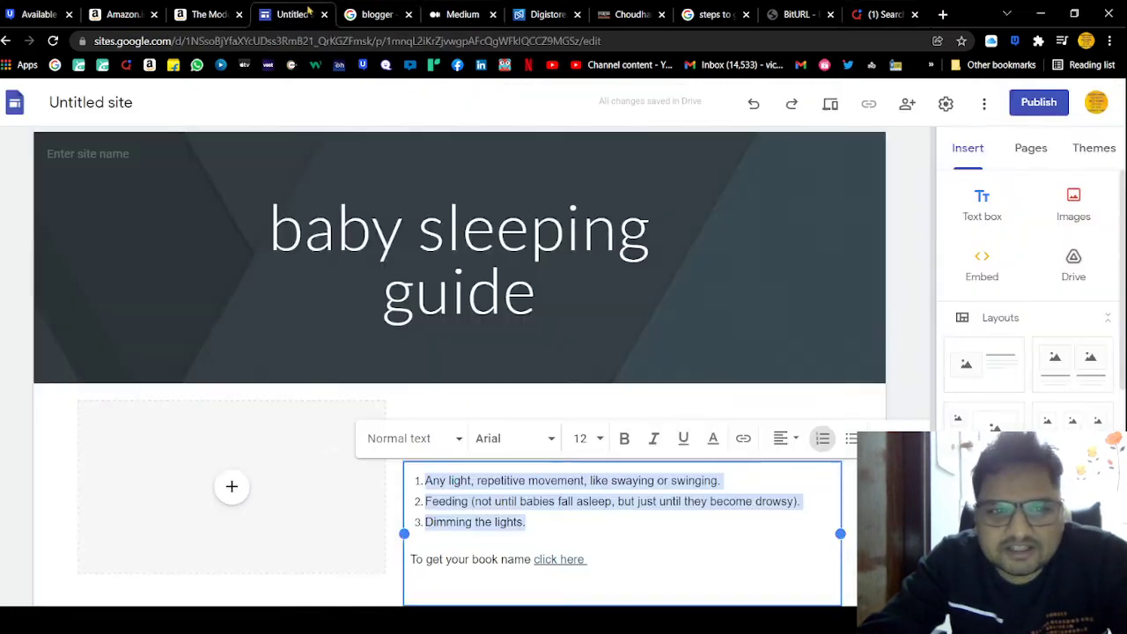
left_click(292, 14)
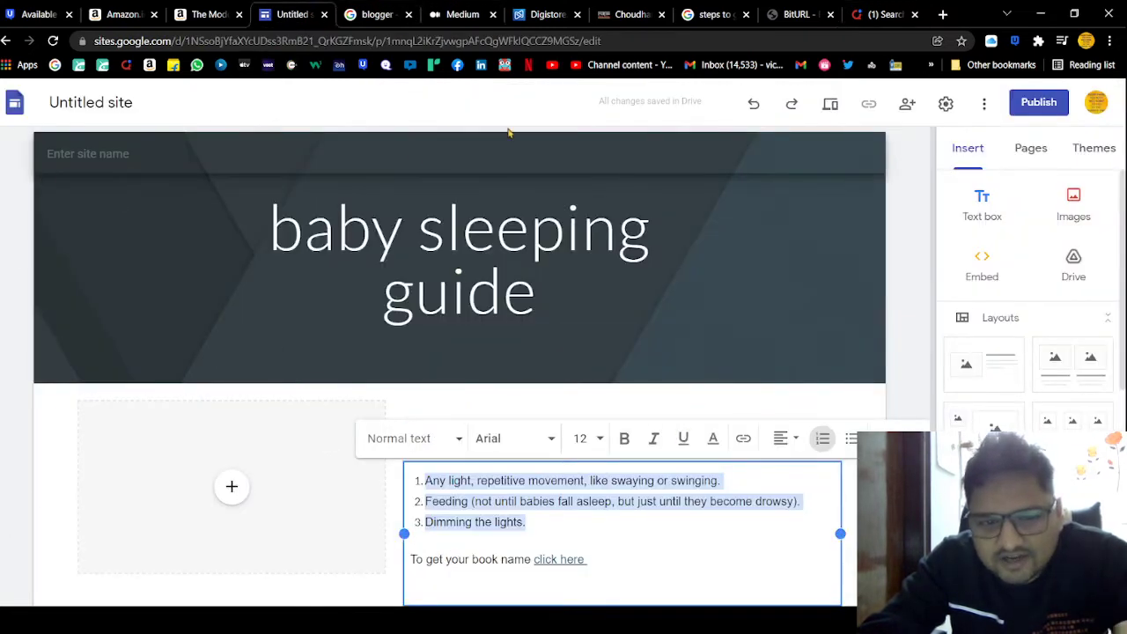
left_click_drag(472, 559, 500, 557)
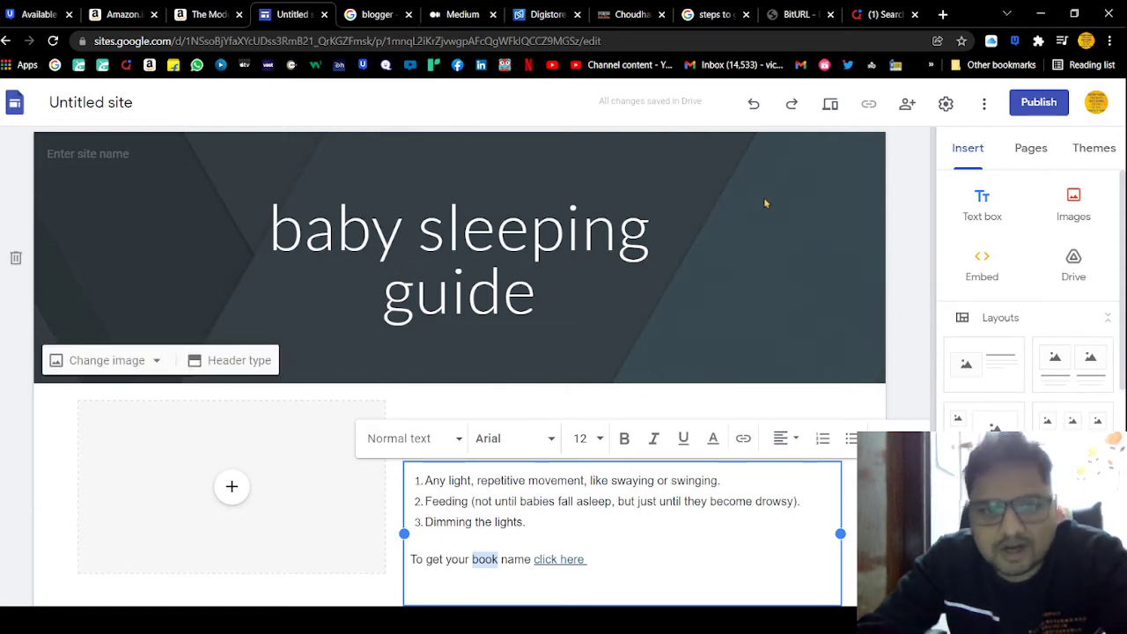
left_click(528, 562)
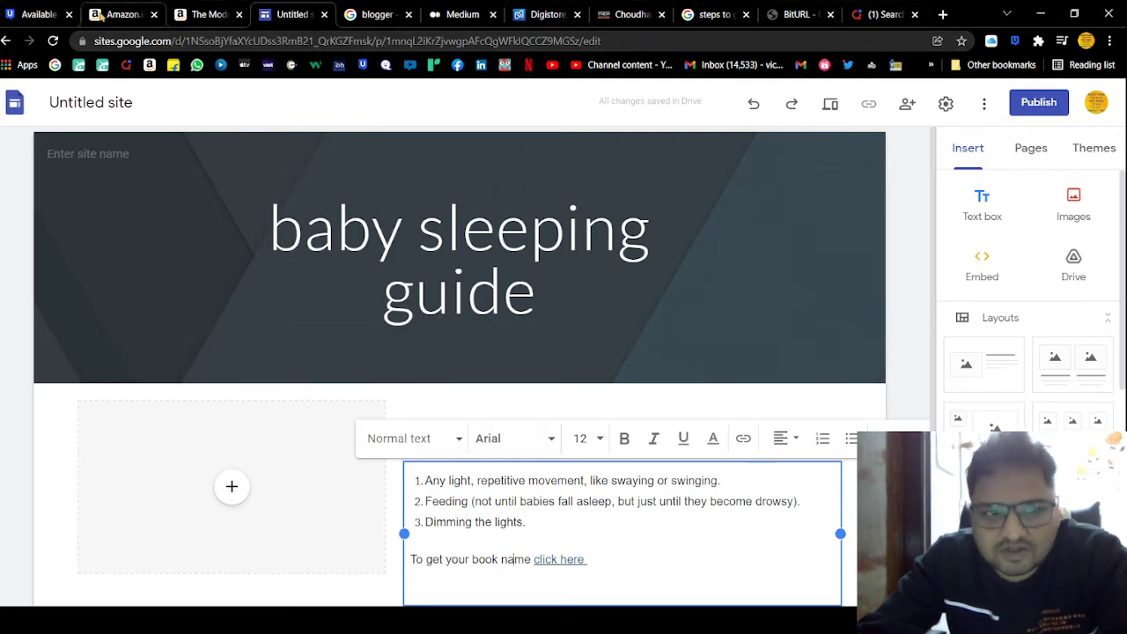
left_click(539, 14)
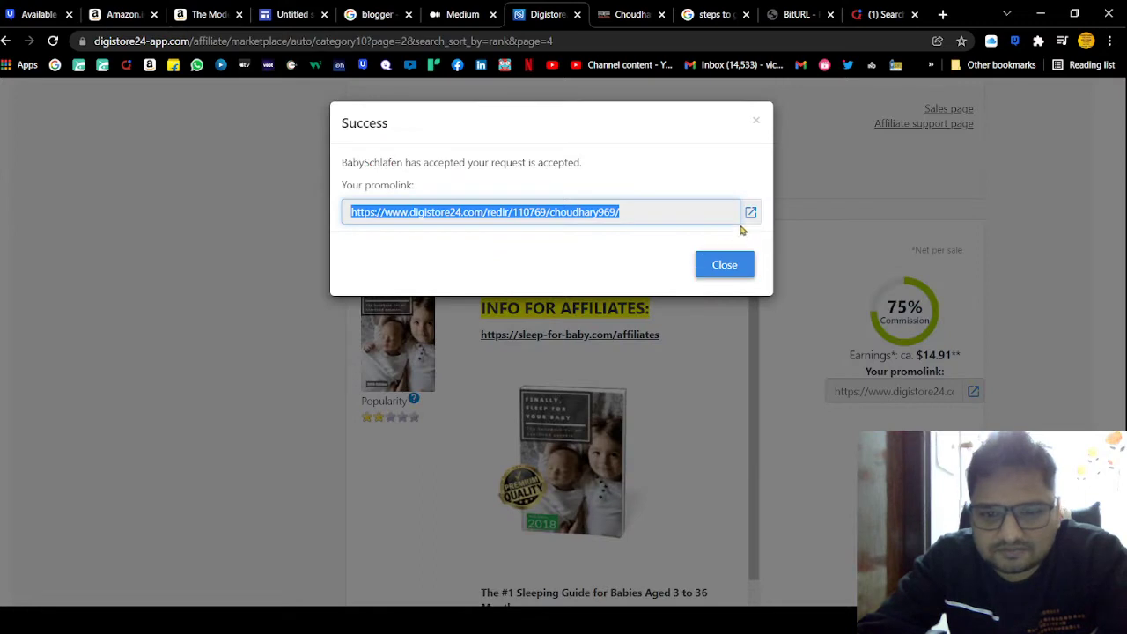
left_click(287, 14)
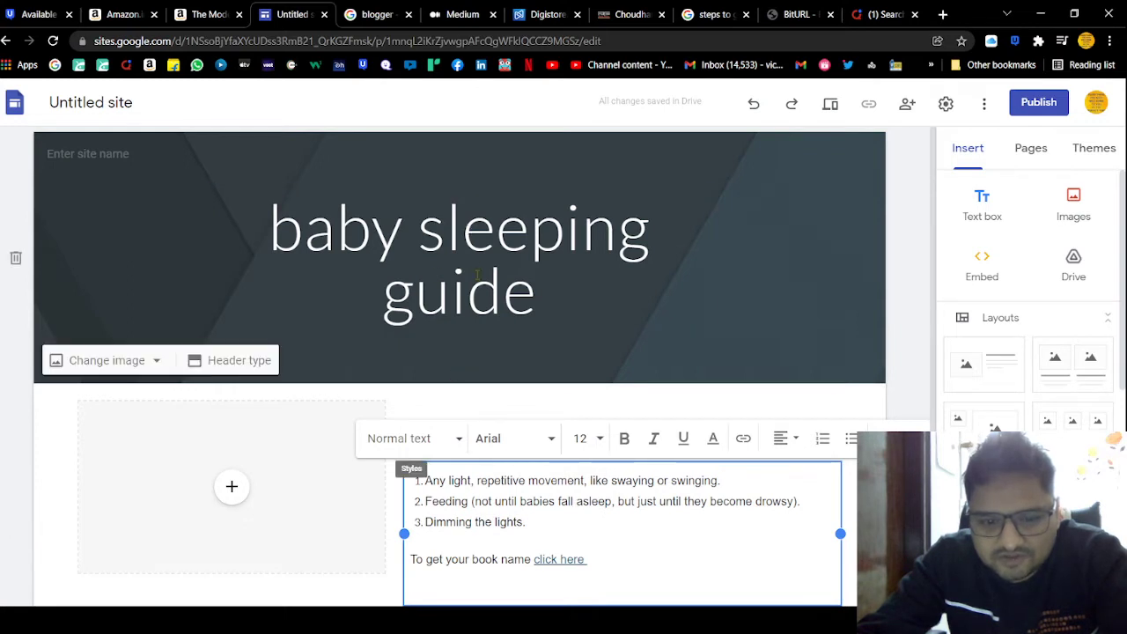
Review the site's numbered tips, the Quora comment draft and the call-to-action line, plus the Medium home page and the Digistore24 promolink.
left_click_drag(533, 520, 469, 482)
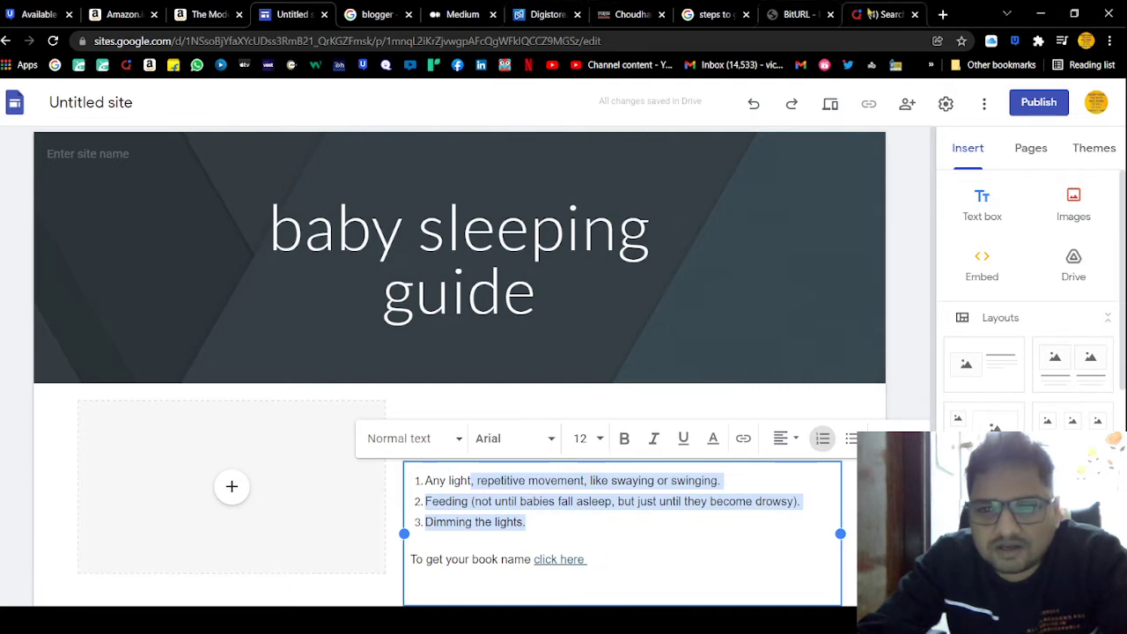
left_click(883, 14)
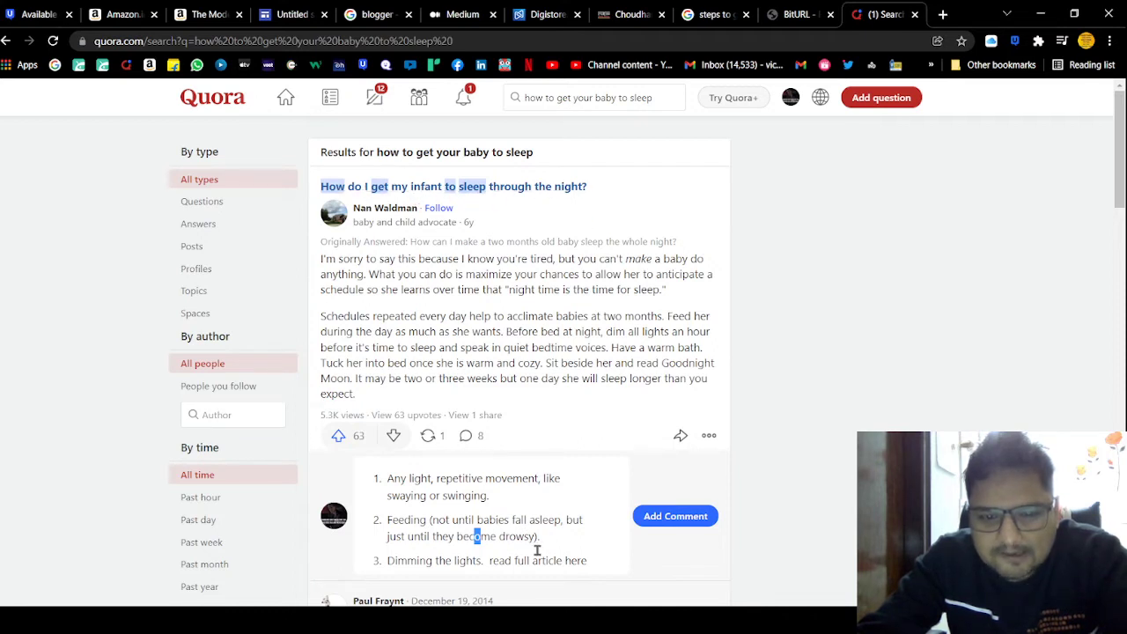
left_click_drag(584, 560, 464, 520)
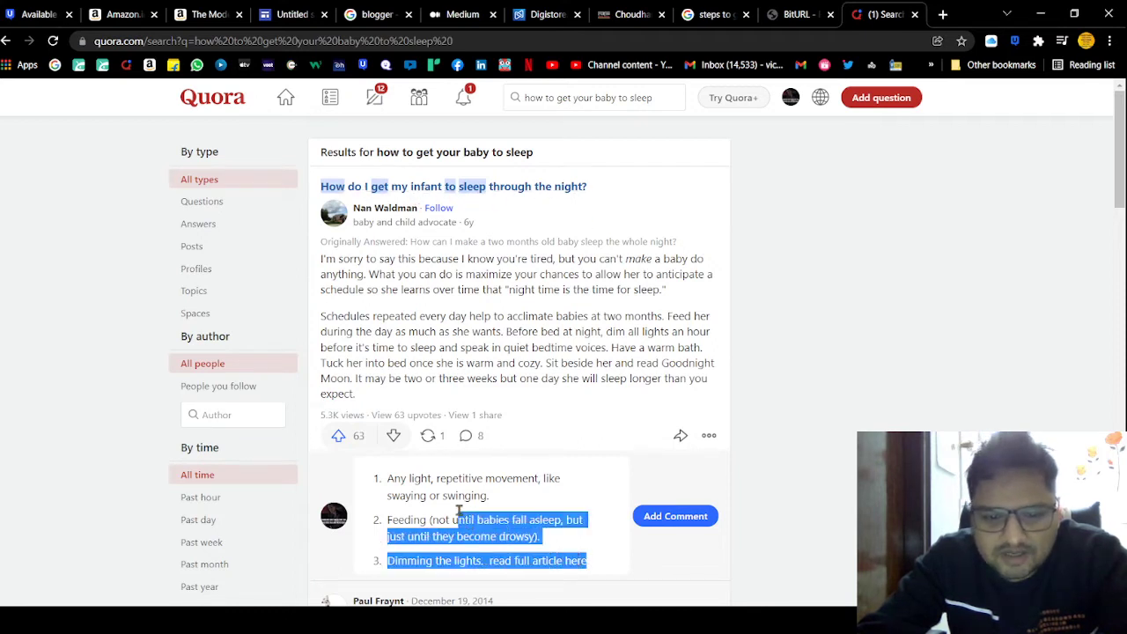
left_click(291, 14)
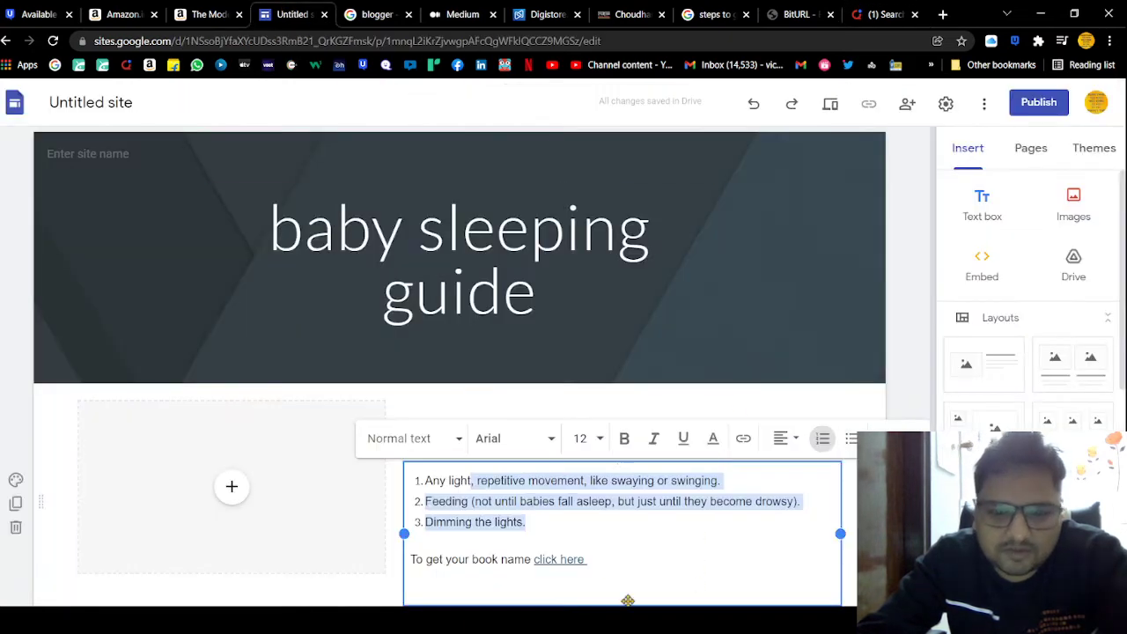
left_click(600, 562)
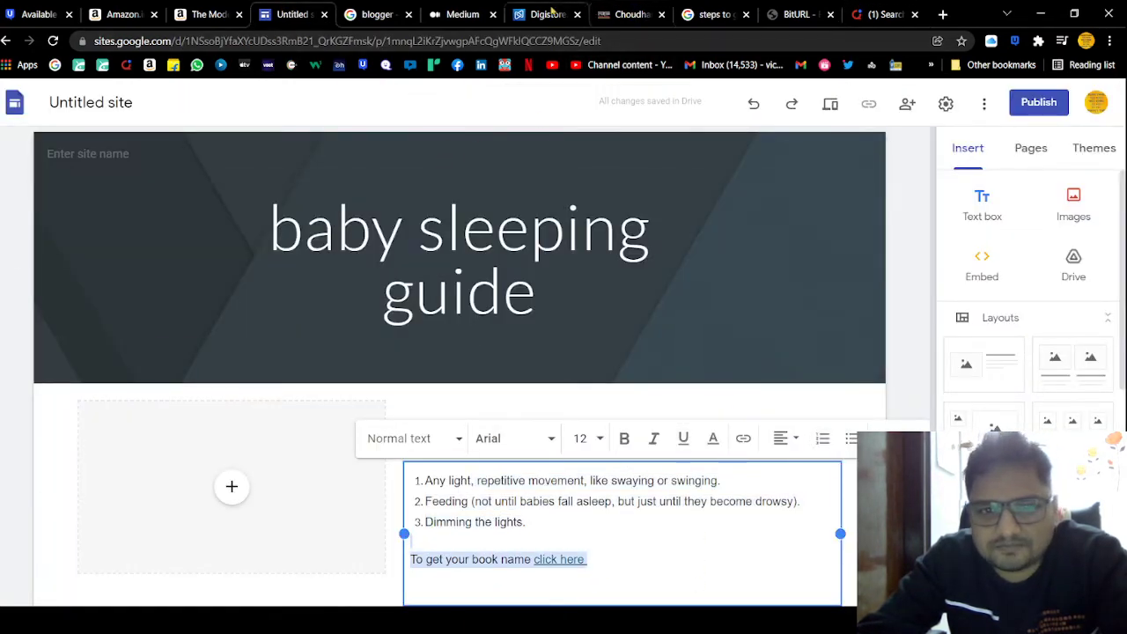
left_click(460, 15)
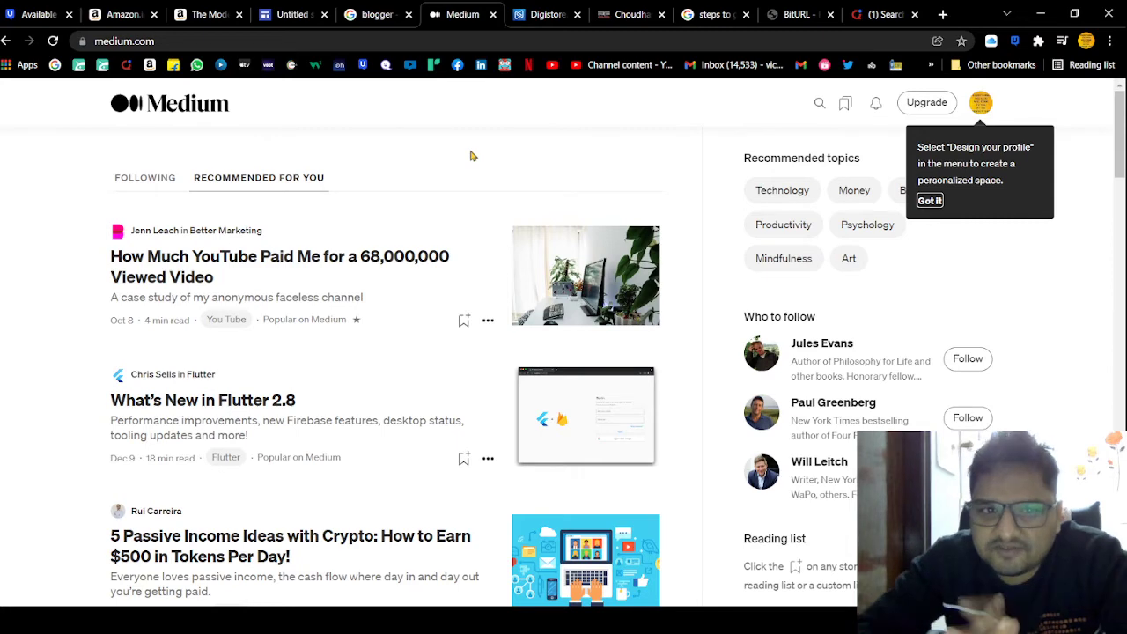
left_click(524, 19)
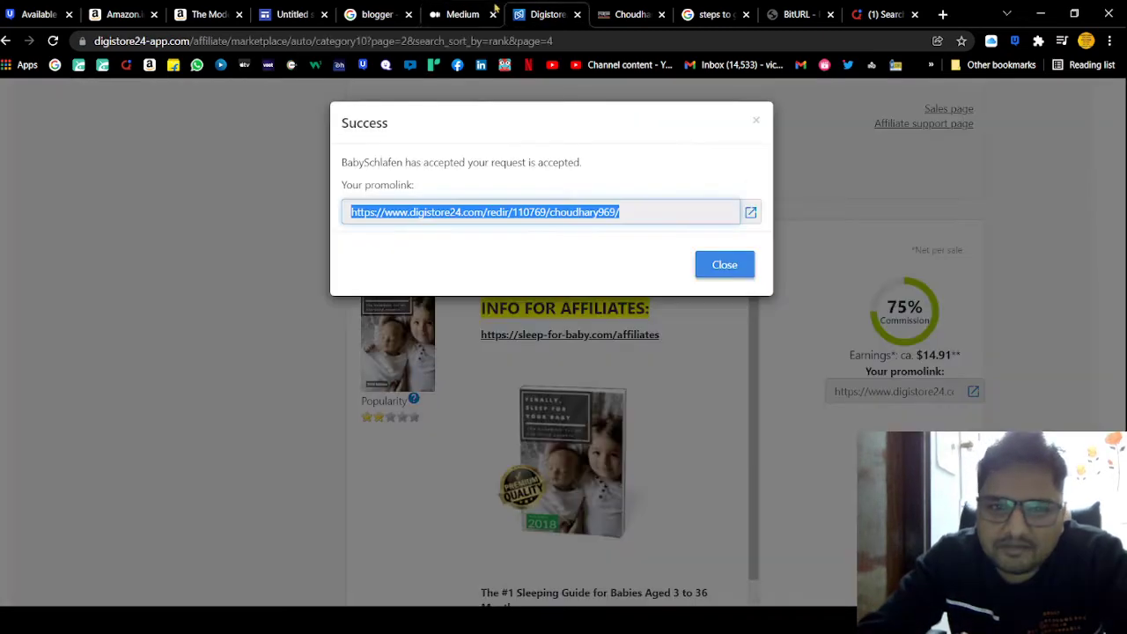
Return to Digistore24 from Medium, close the promolink dialog and go back to the marketplace search area.
left_click(478, 10)
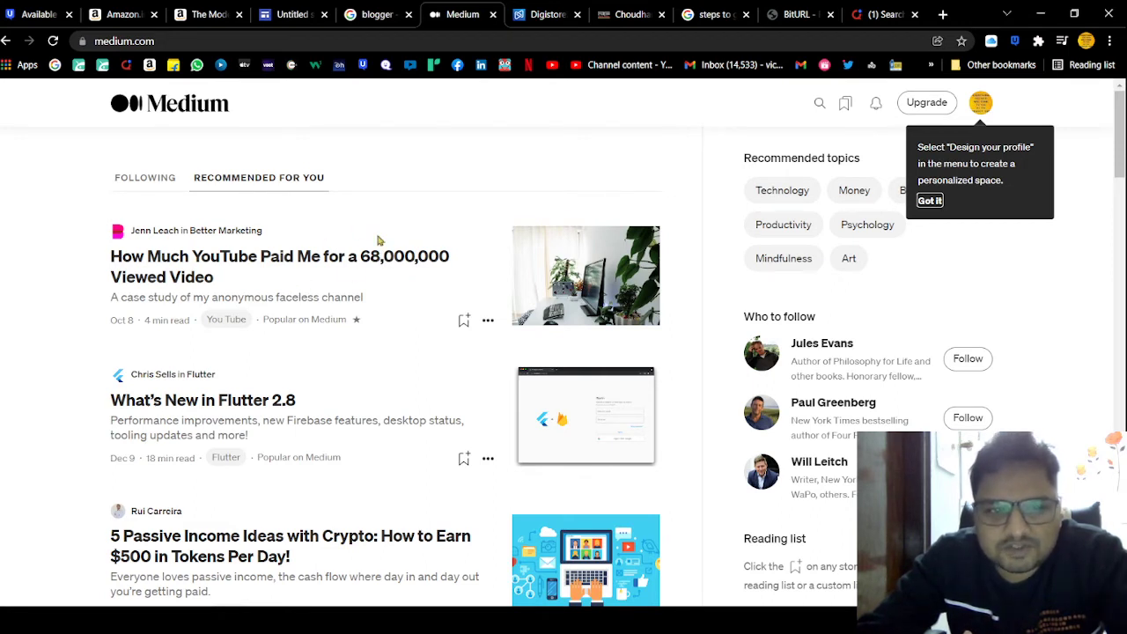
left_click(546, 15)
left_click(755, 118)
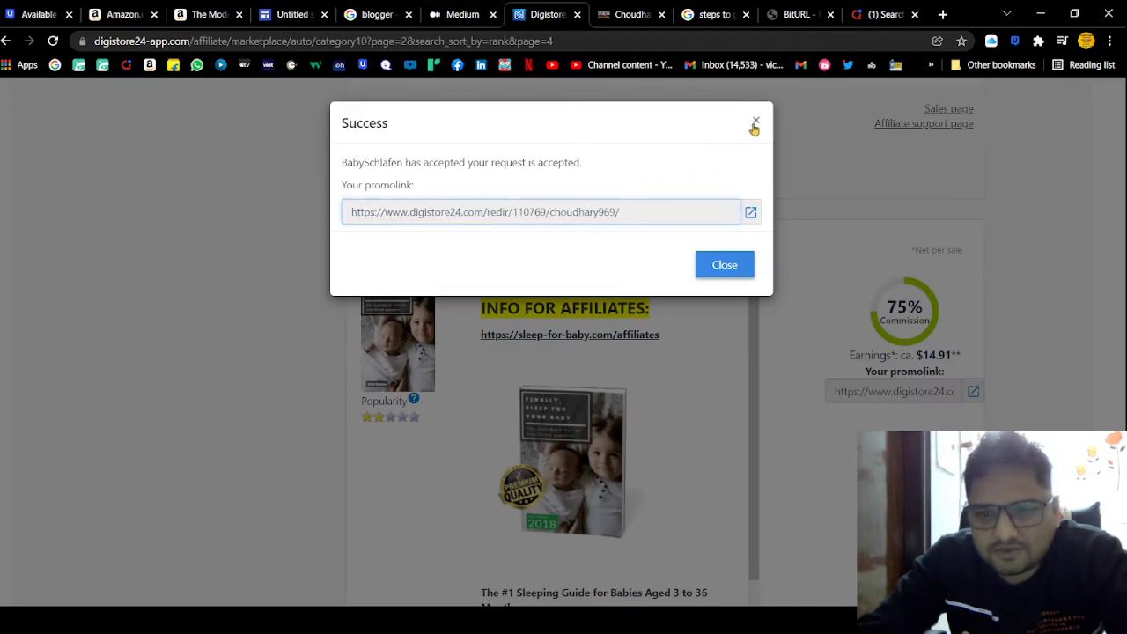
scroll(263, 372, "up", 10)
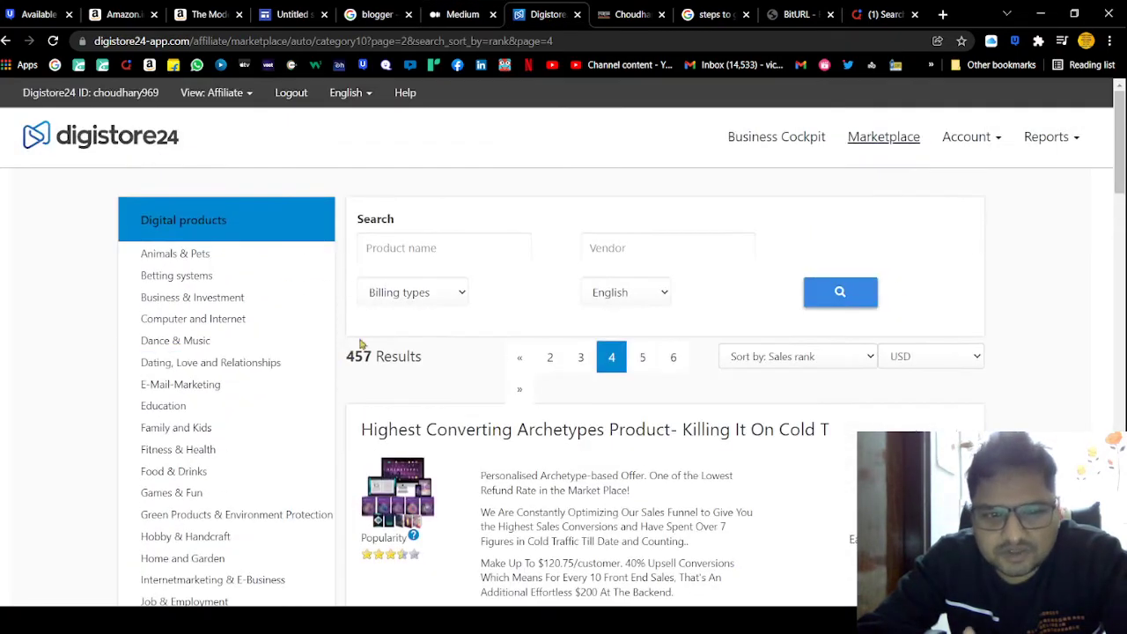
Start a new Medium story and copy the Google Sites heading "baby sleeping guide" into its title.
left_click(476, 14)
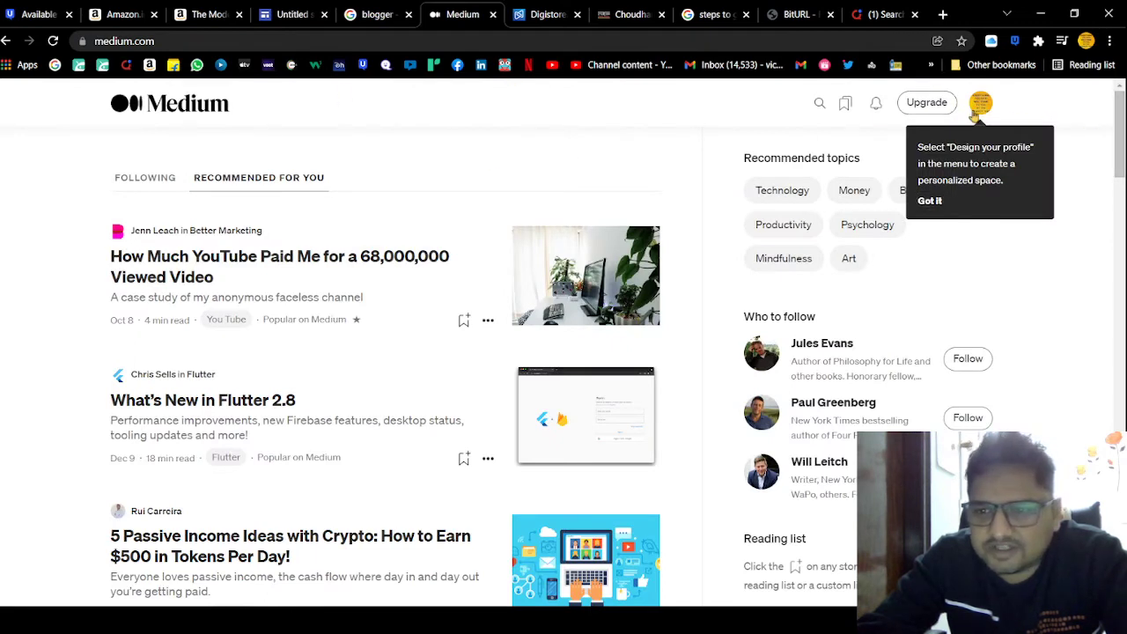
left_click(979, 104)
left_click(941, 226)
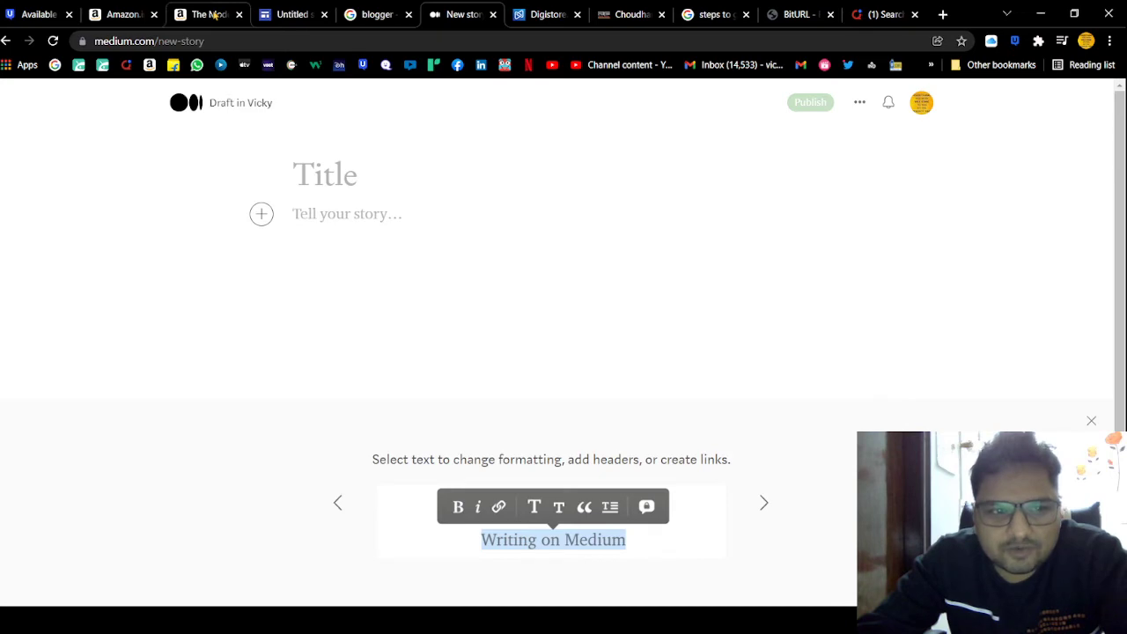
left_click(288, 14)
left_click_drag(300, 225, 537, 286)
key("ctrl+c")
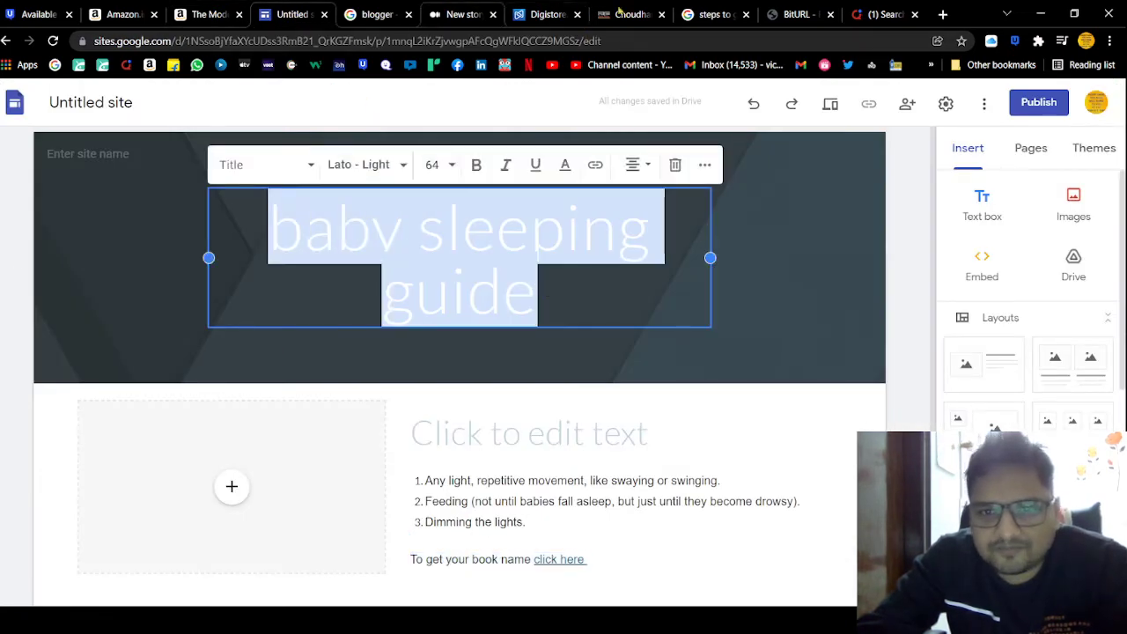
left_click(460, 15)
key("ctrl+v")
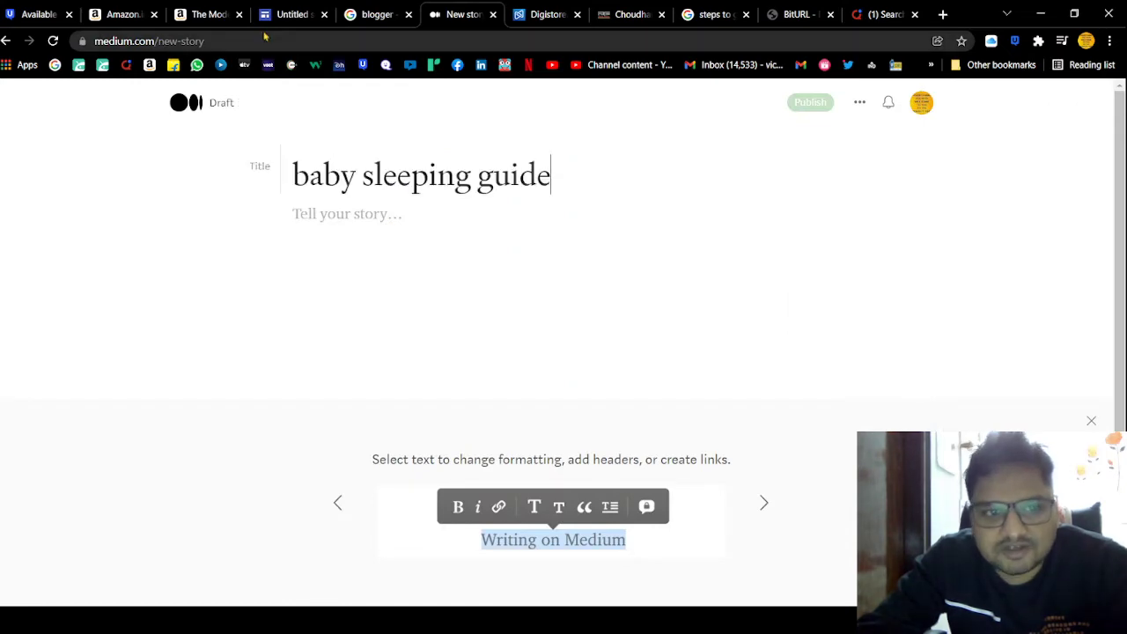
Copy the numbered tips and the linked call-to-action line from the Google Sites page into the Medium story's body.
left_click(204, 14)
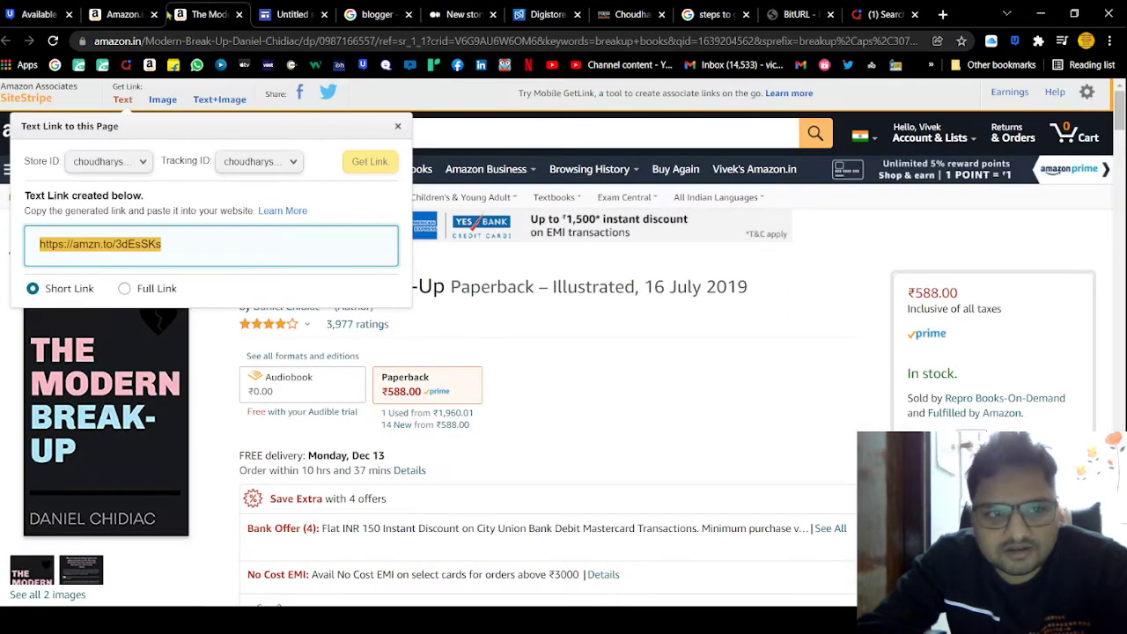
left_click(293, 14)
left_click(429, 465)
left_click_drag(426, 474, 599, 558)
key("ctrl+c")
left_click(462, 14)
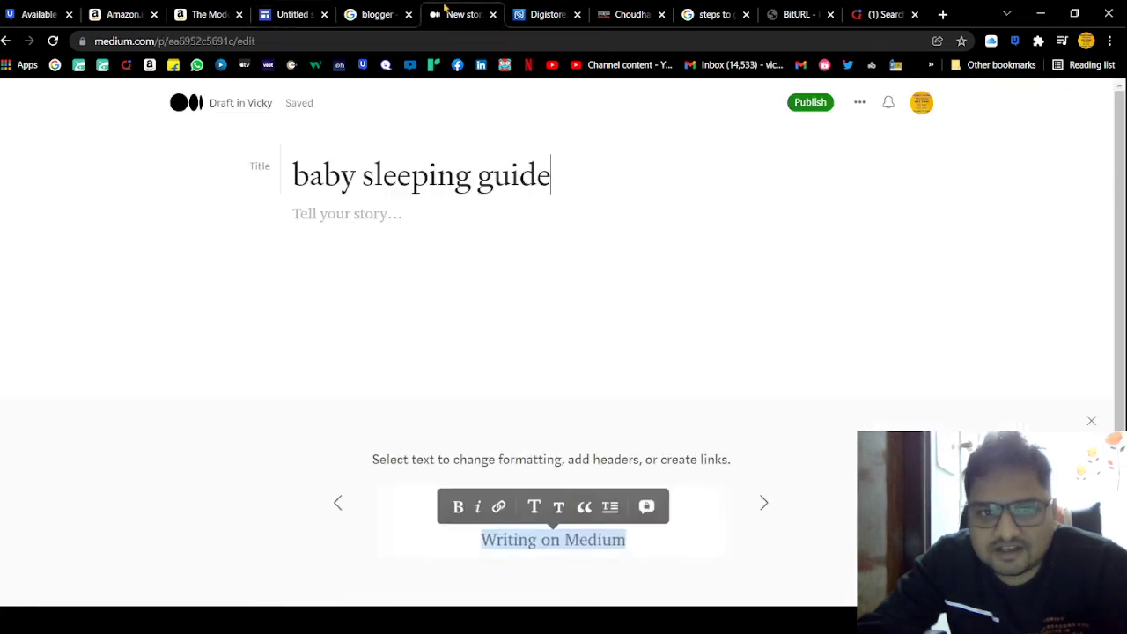
left_click(339, 218)
key("ctrl+v")
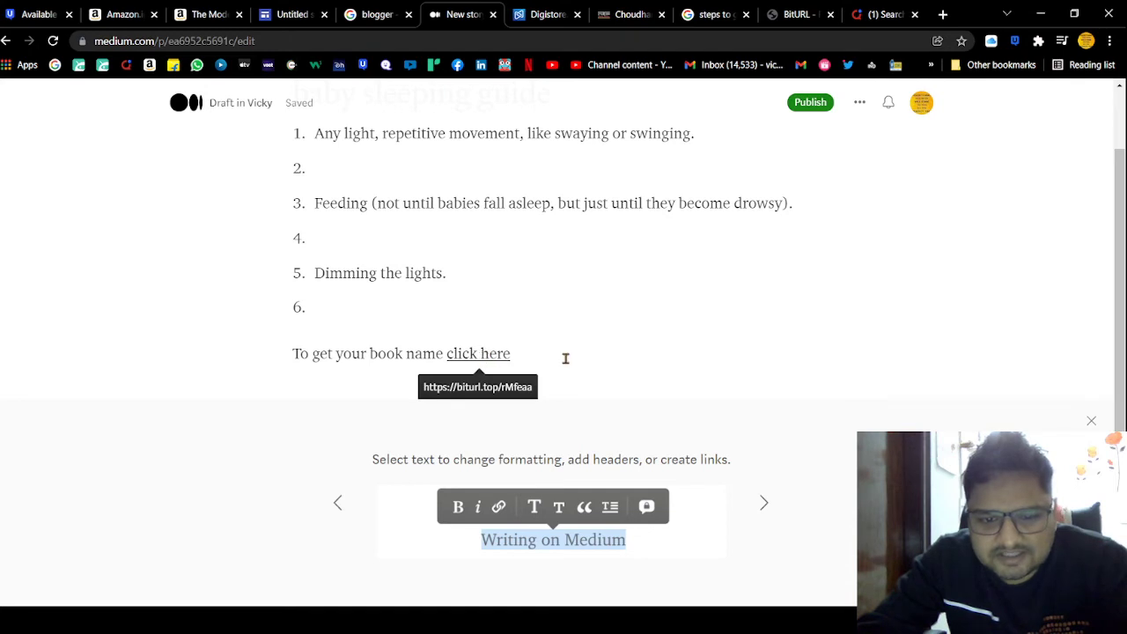
scroll(979, 282, "up", 1)
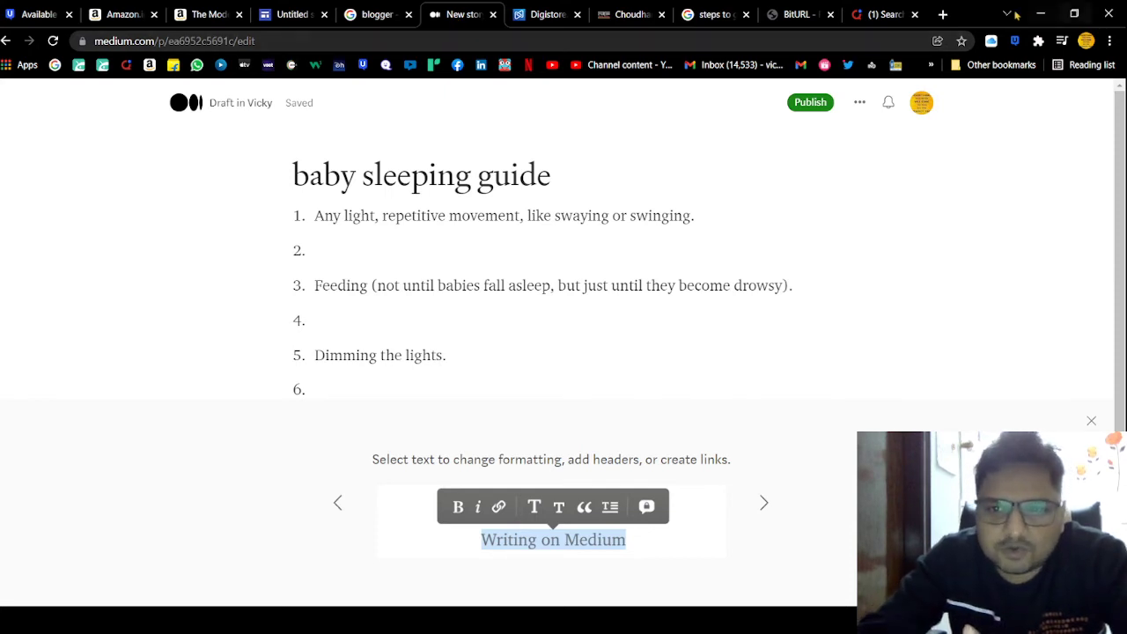
Search Google for reddit in a new tab, open the Reddit site and start creating a post.
left_click(942, 14)
type("reddit")
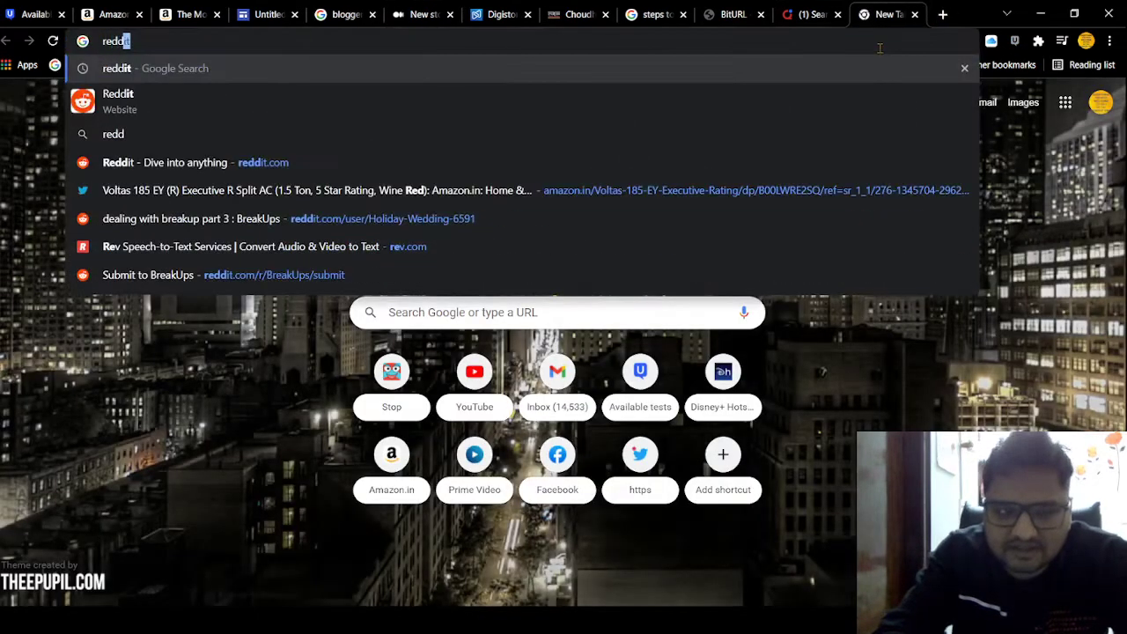
key("Return")
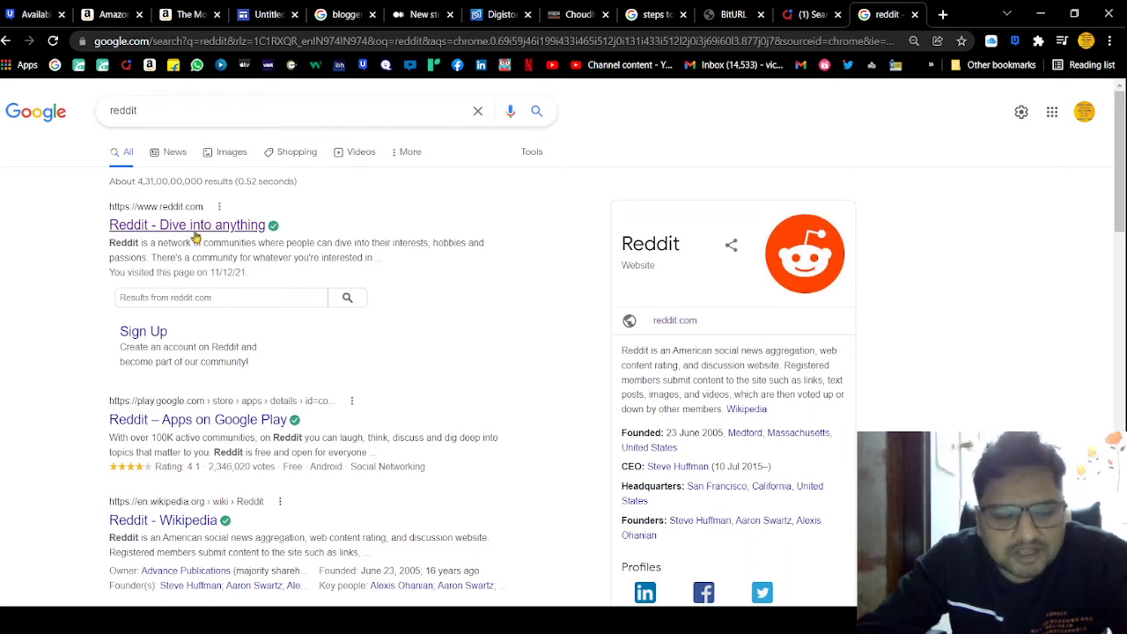
left_click(199, 231)
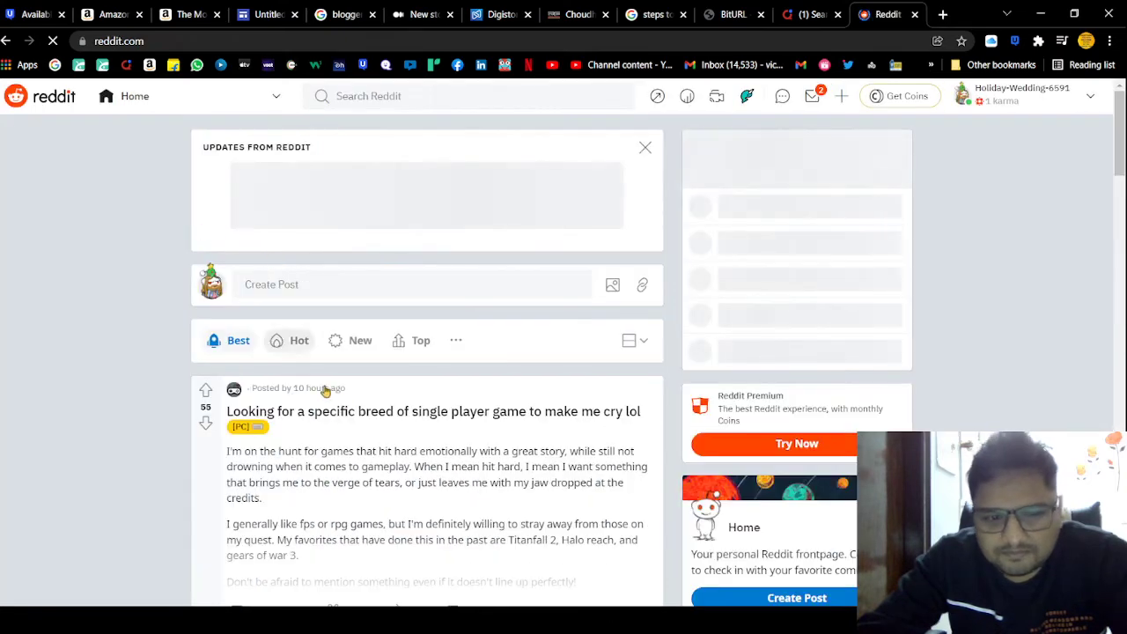
scroll(333, 418, "down", 2)
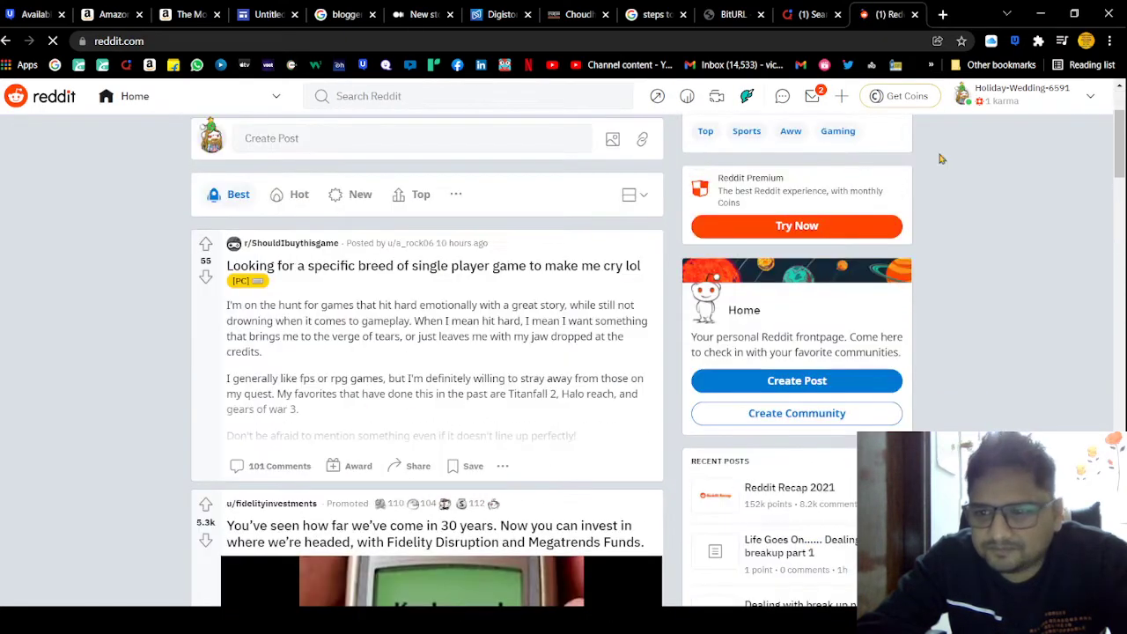
left_click(1090, 99)
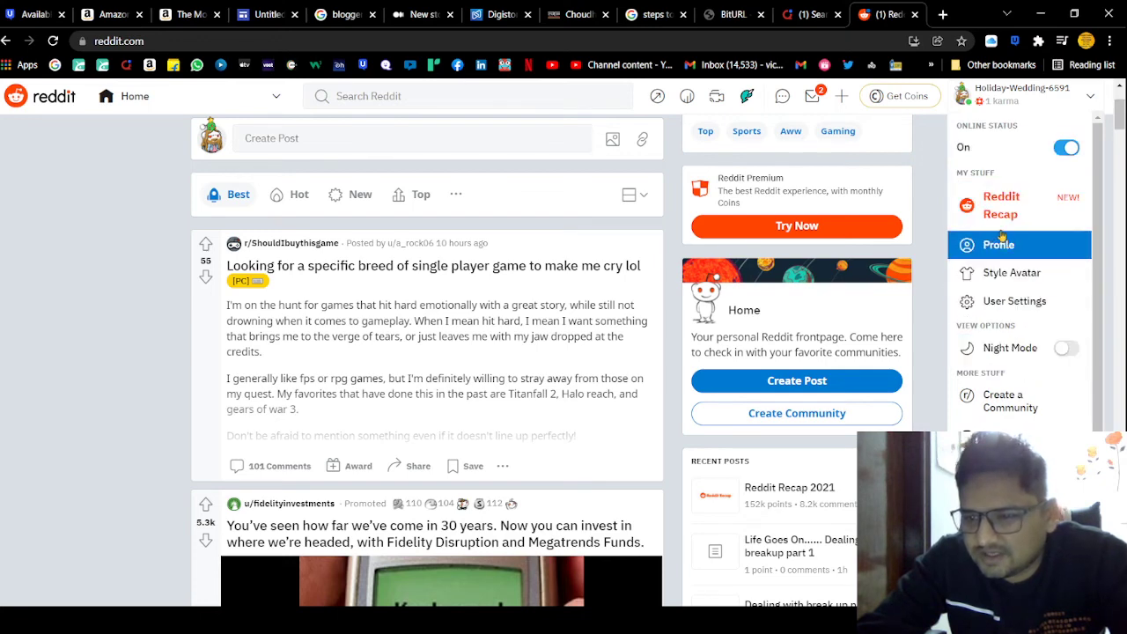
left_click(841, 106)
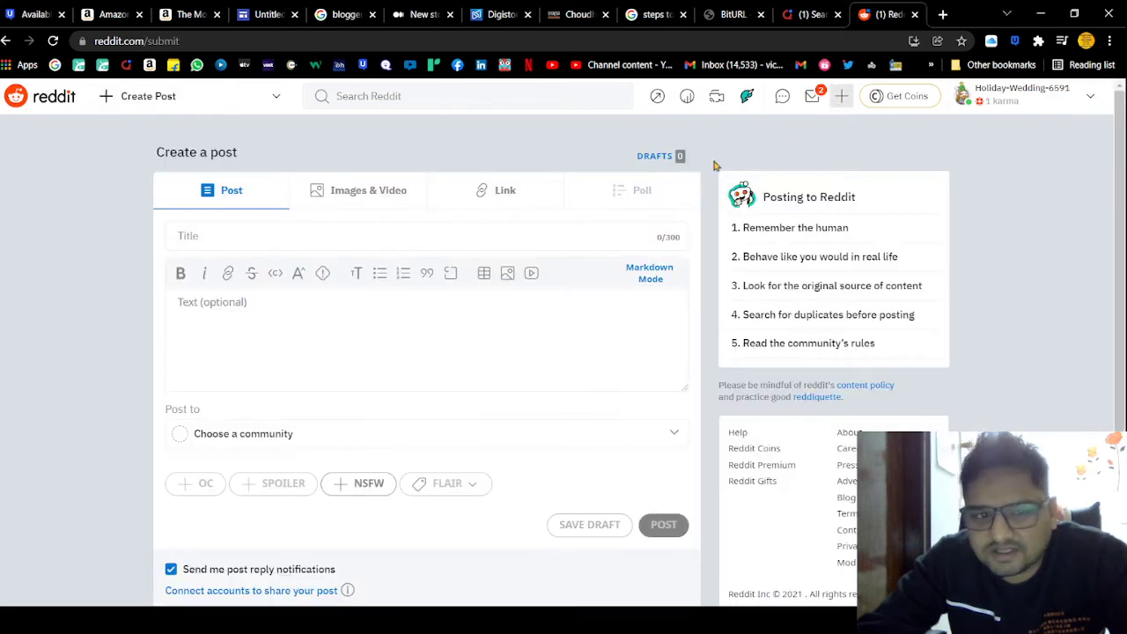
Draft the Reddit post with the placeholder title "titel" and the text lines "body" and "affiliate link".
left_click(251, 233)
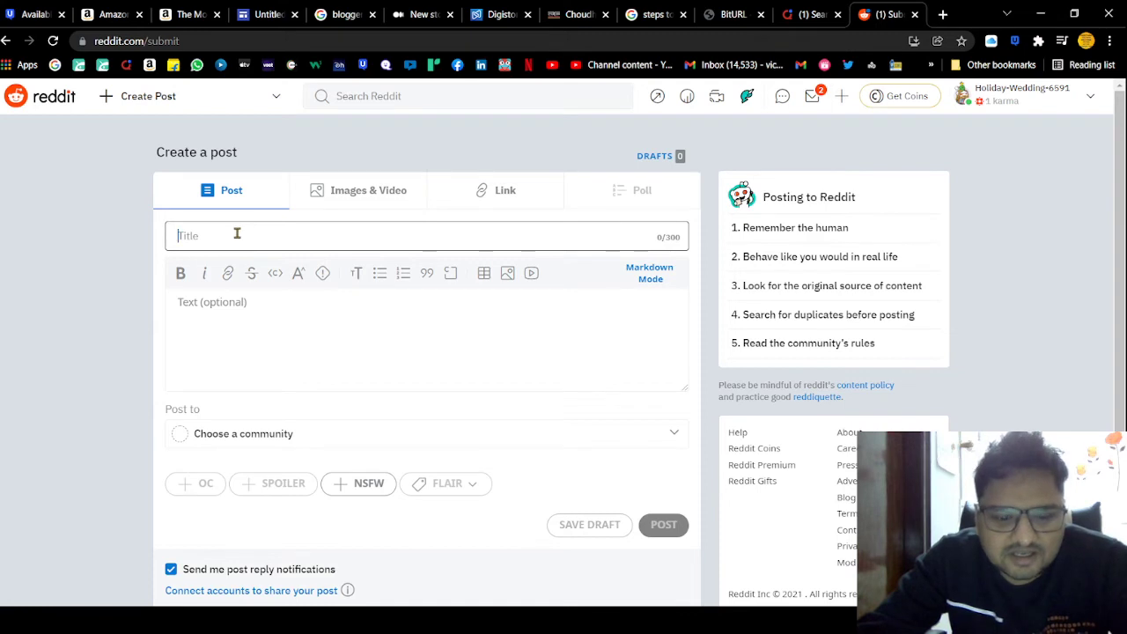
type("titel")
left_click(215, 311)
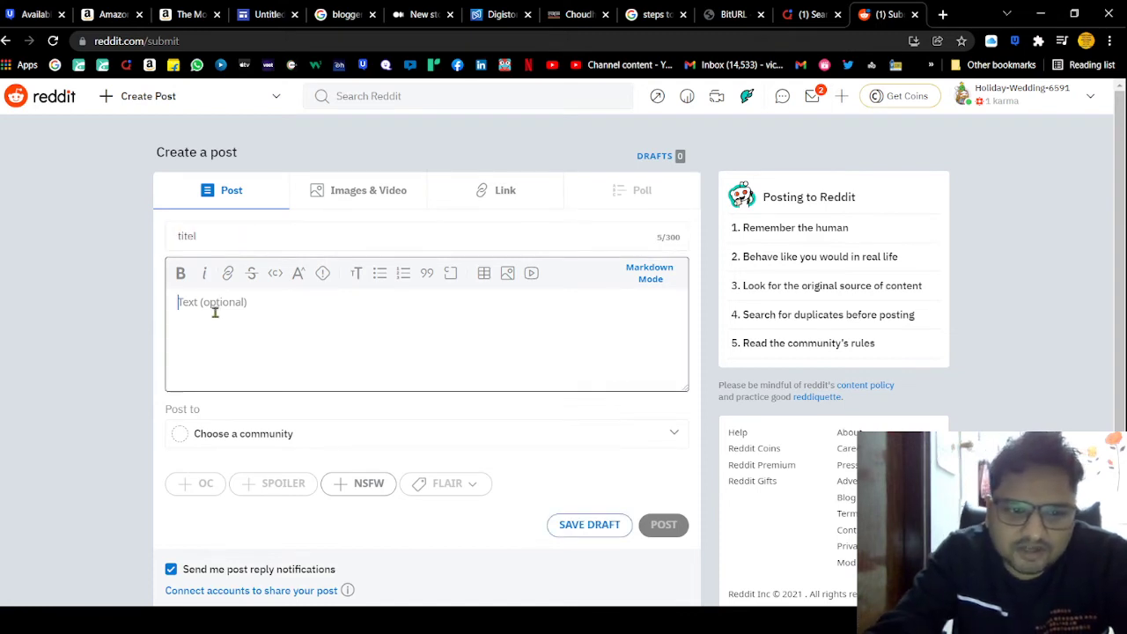
type("vody")
key("Return")
type("a")
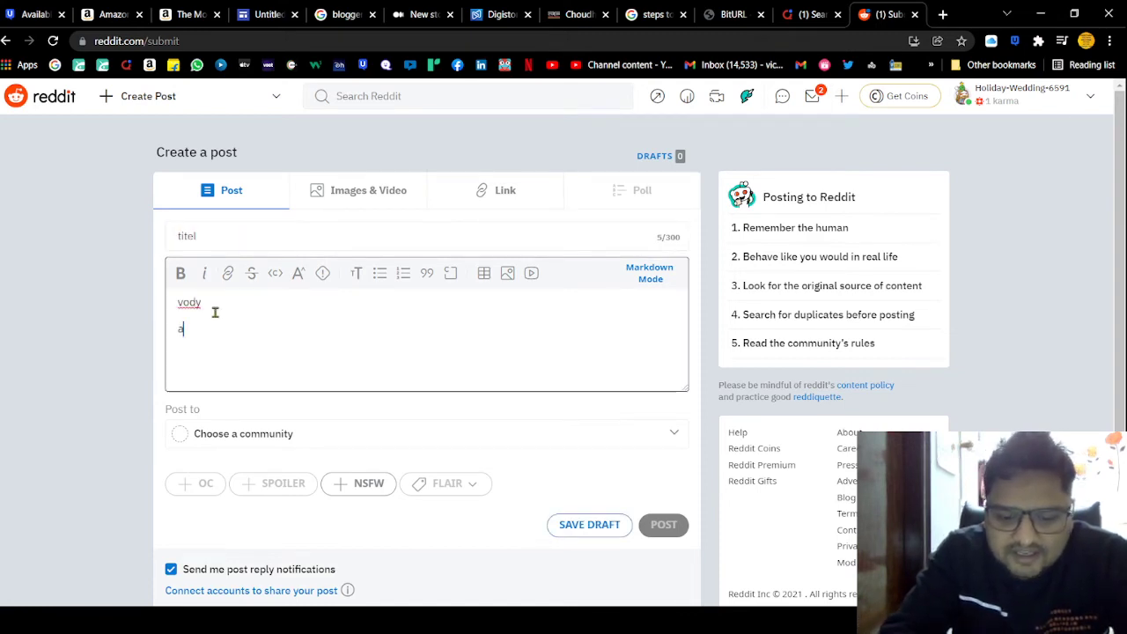
type("ffiliat ")
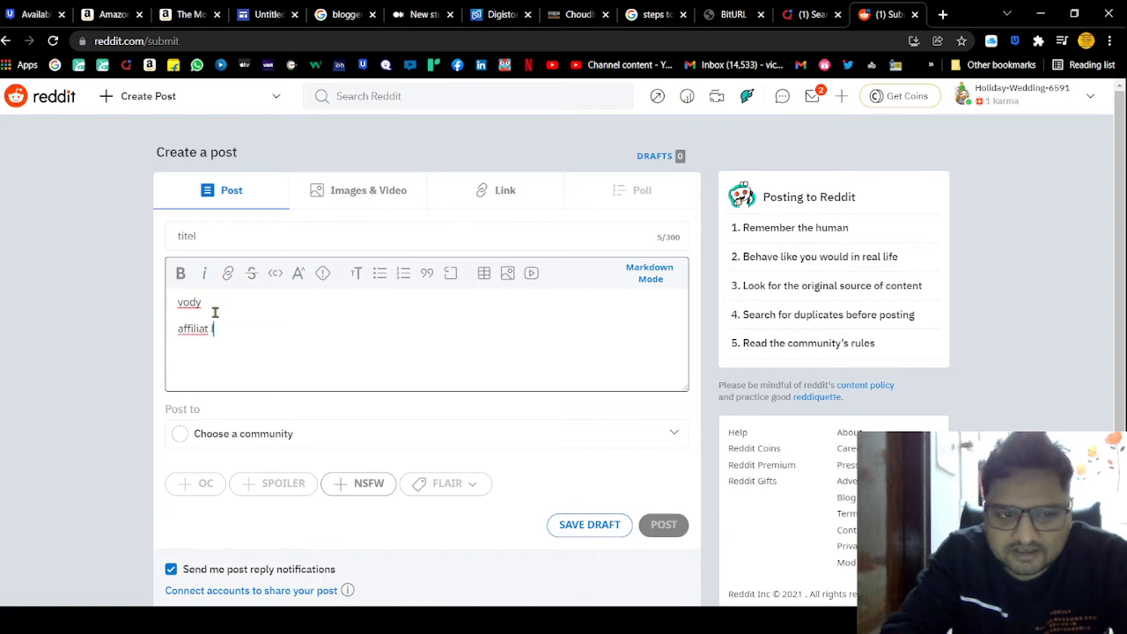
type("e")
key("BackSpace")
key("BackSpace")
type("e link")
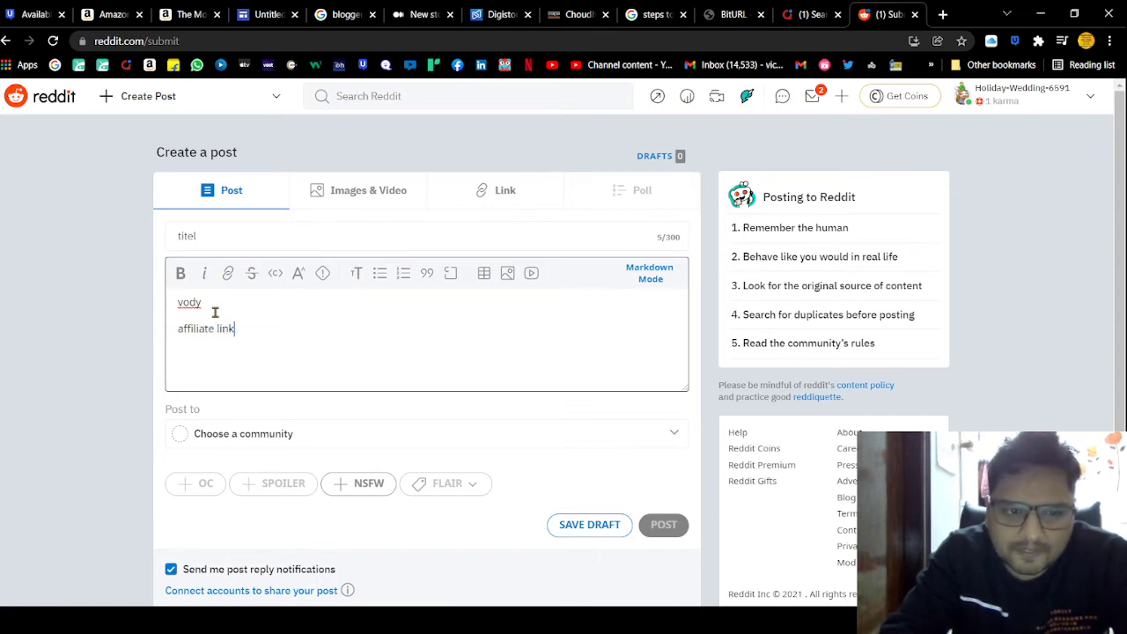
double_click(185, 304)
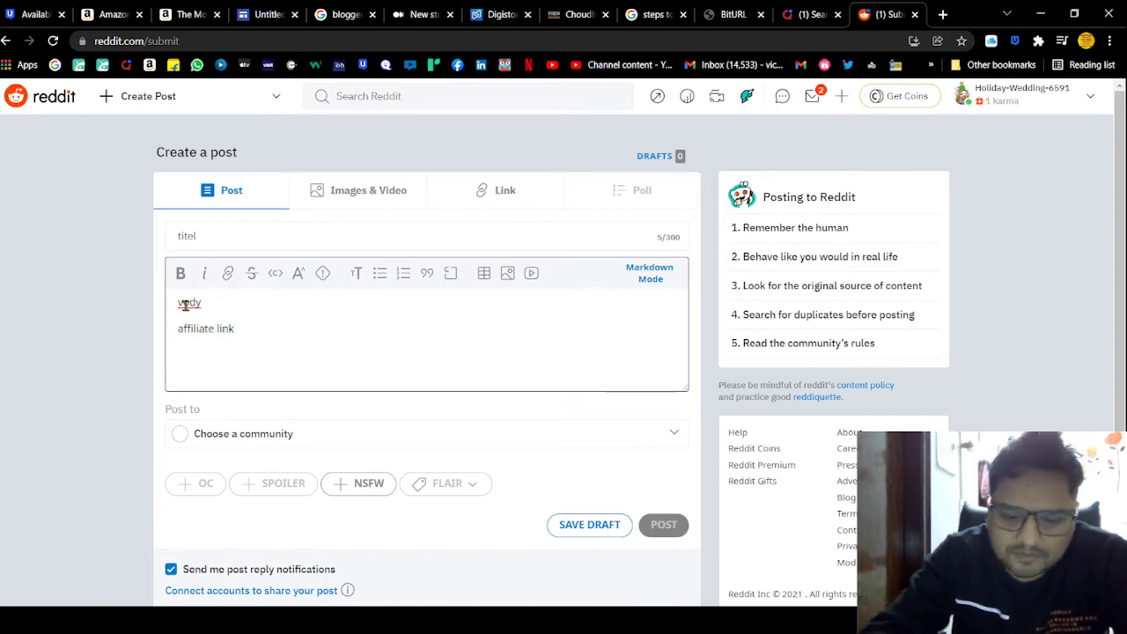
type("body")
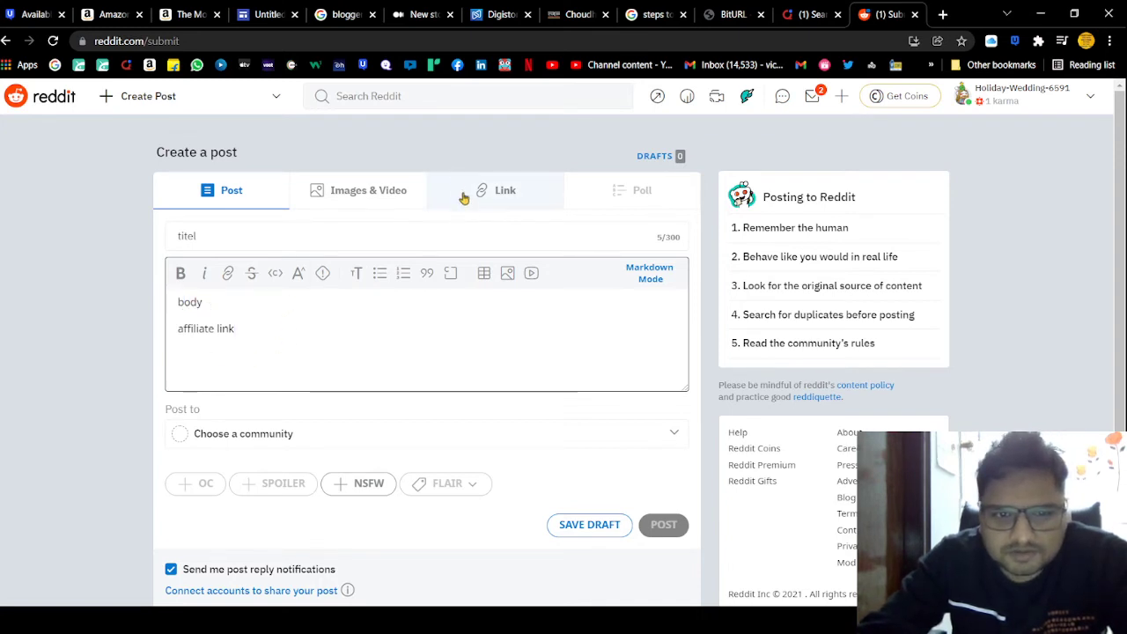
left_click(474, 154)
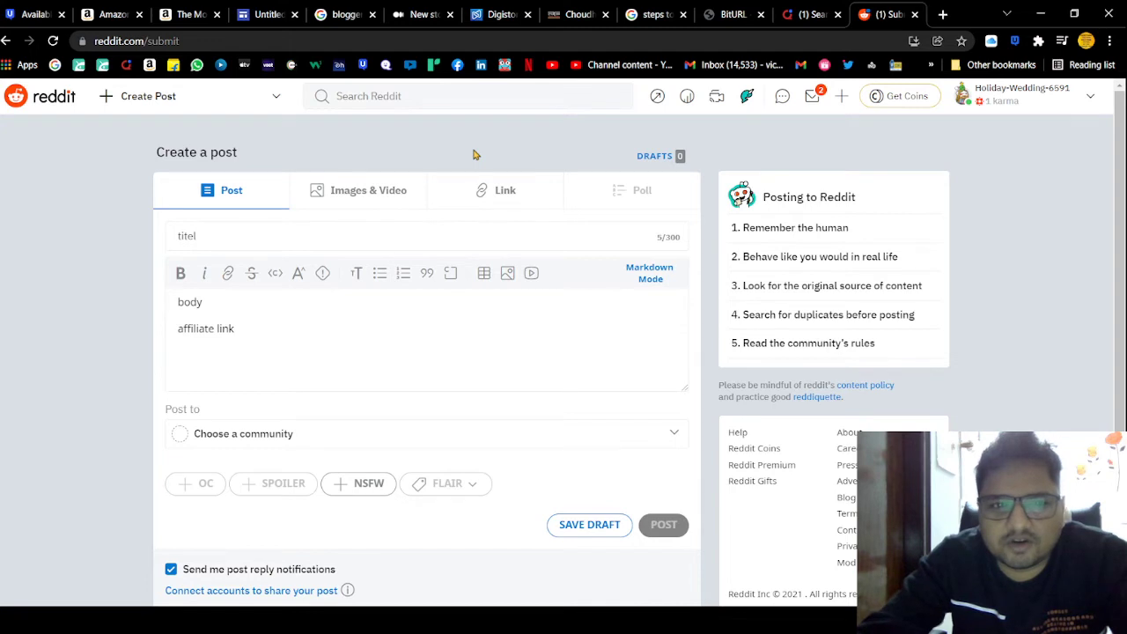
Review the Digistore24 marketplace, the Blogspot blog and the Amazon page of The Modern Break-Up with its short affiliate link.
left_click(498, 14)
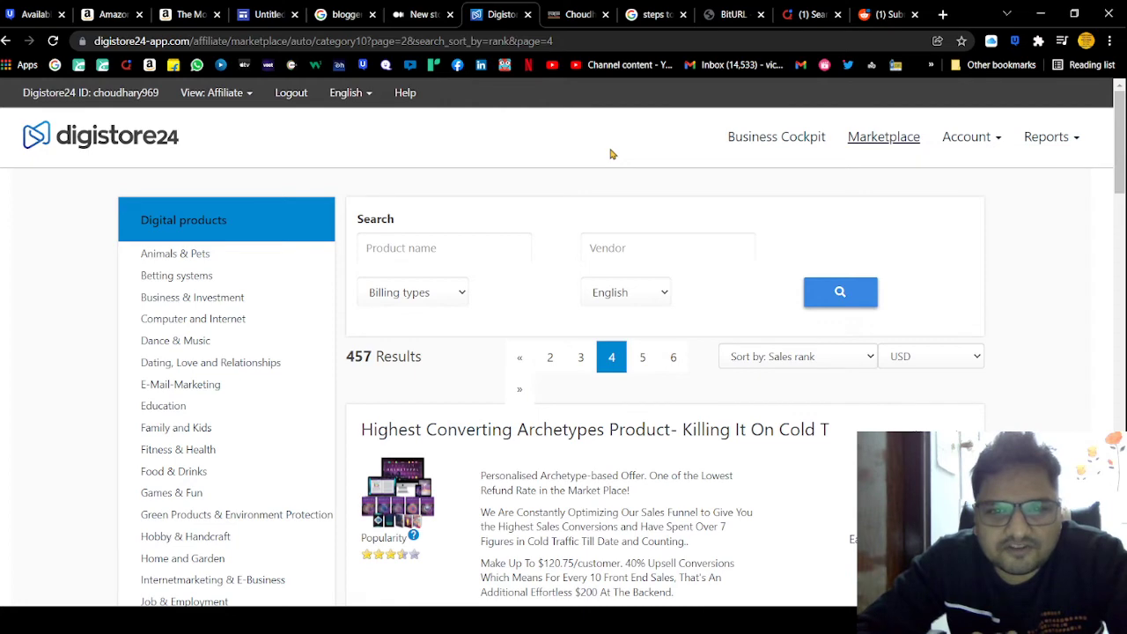
left_click(566, 25)
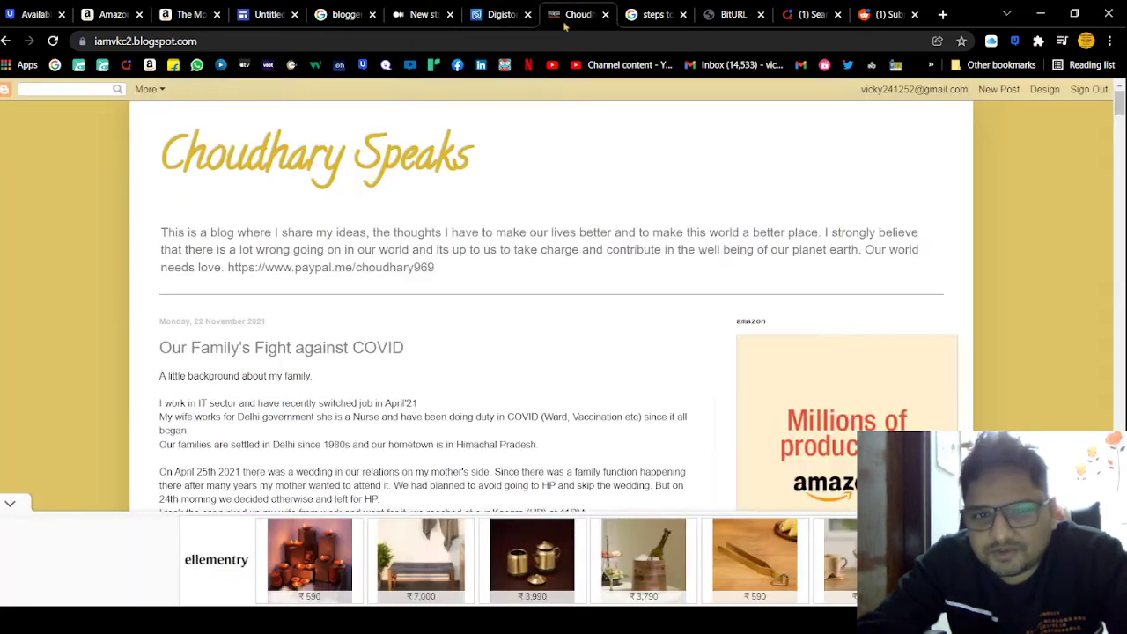
left_click(187, 14)
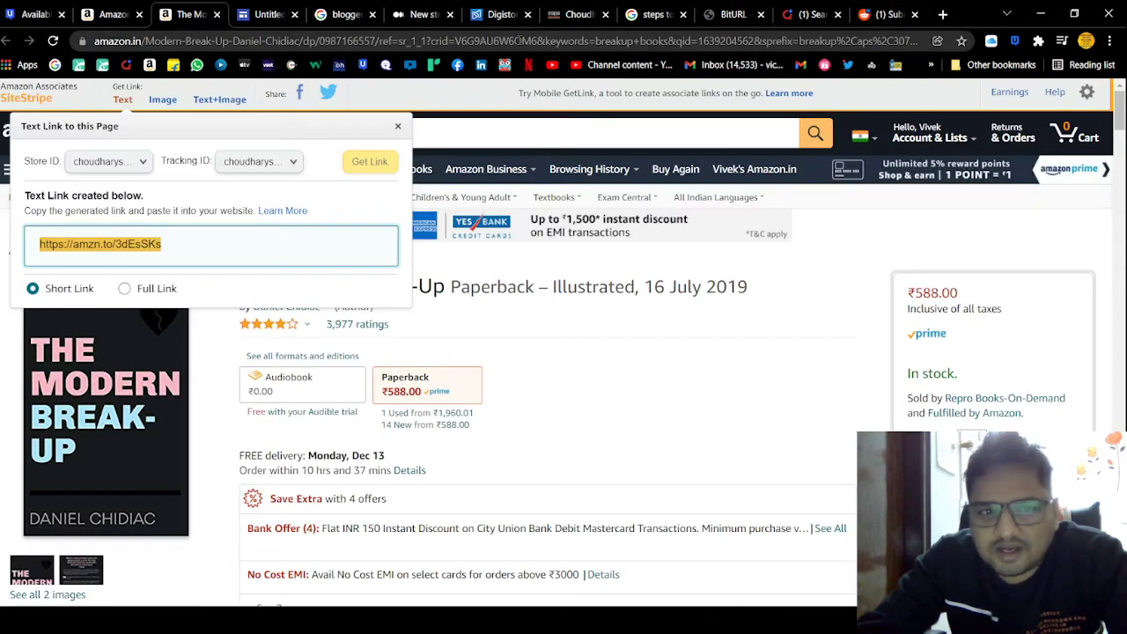
Search Google for blogger in the Amazon book page's tab and open the Blogger posts dashboard.
left_click(425, 53)
type("blooger")
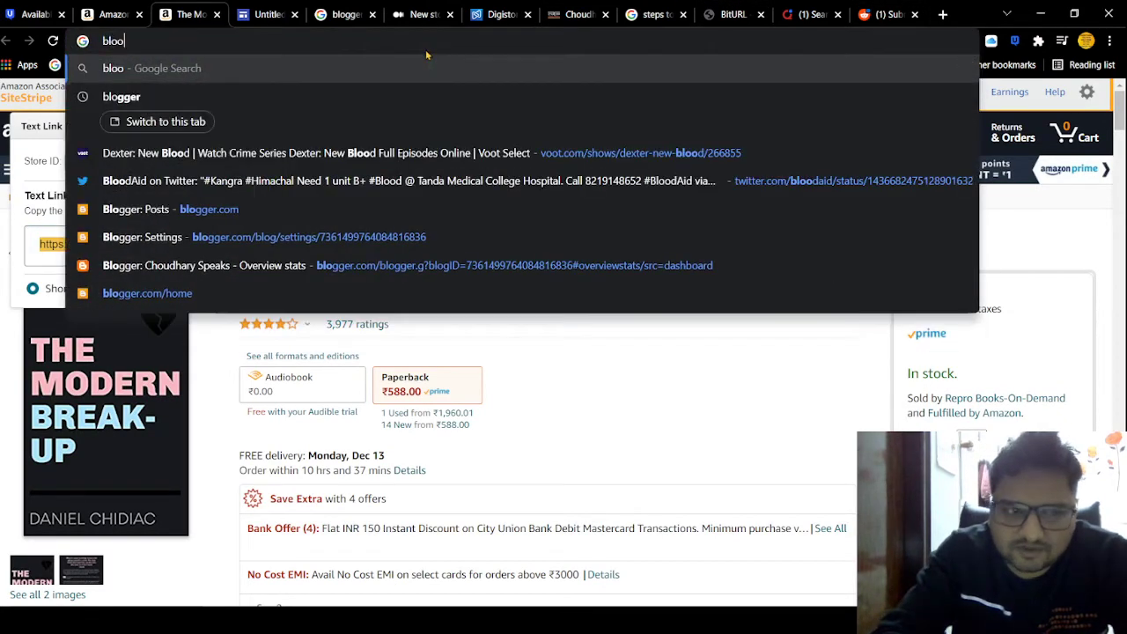
key("BackSpace")
key("BackSpace")
key("BackSpace")
key("BackSpace")
type("gger")
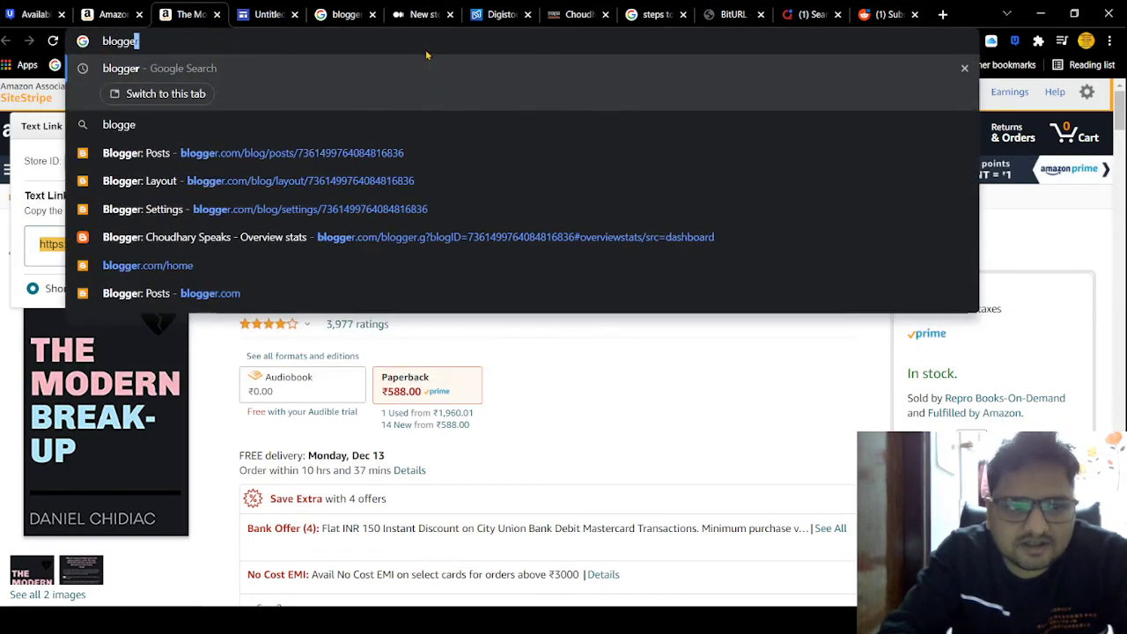
key("Return")
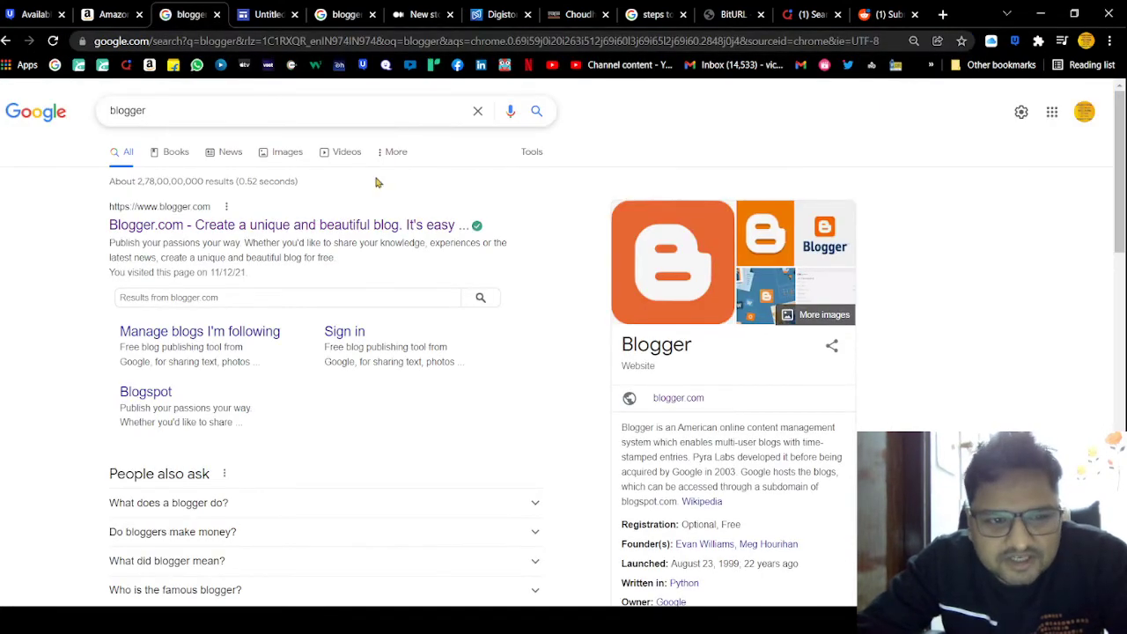
left_click(301, 231)
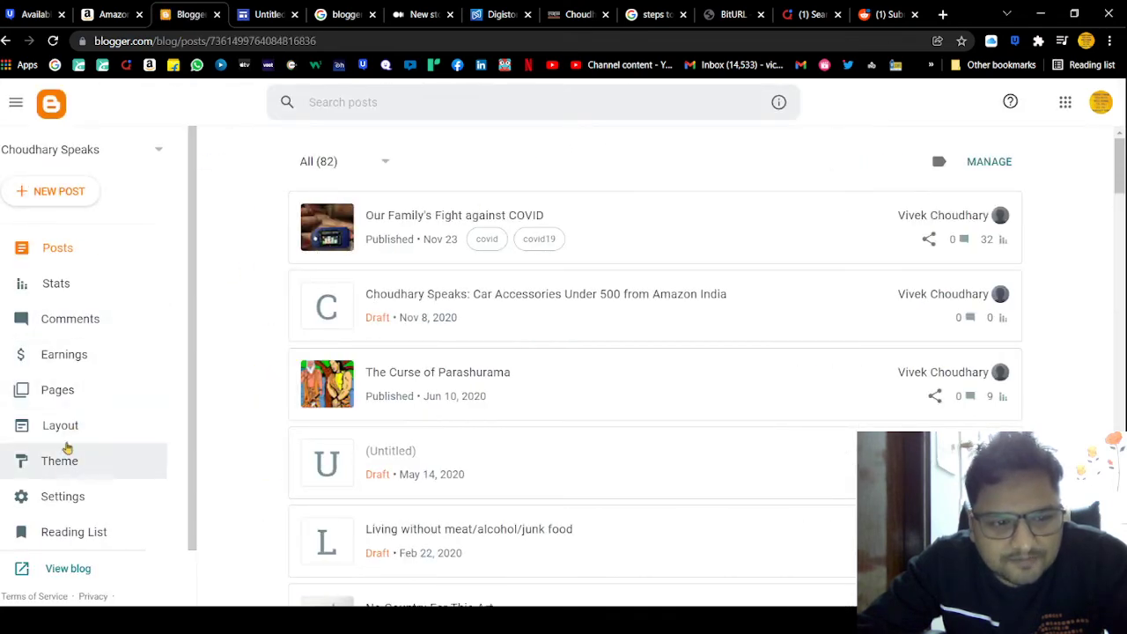
Open the blog's stats and examine today's view count, the seven-day traffic graph and the views per post.
left_click(79, 289)
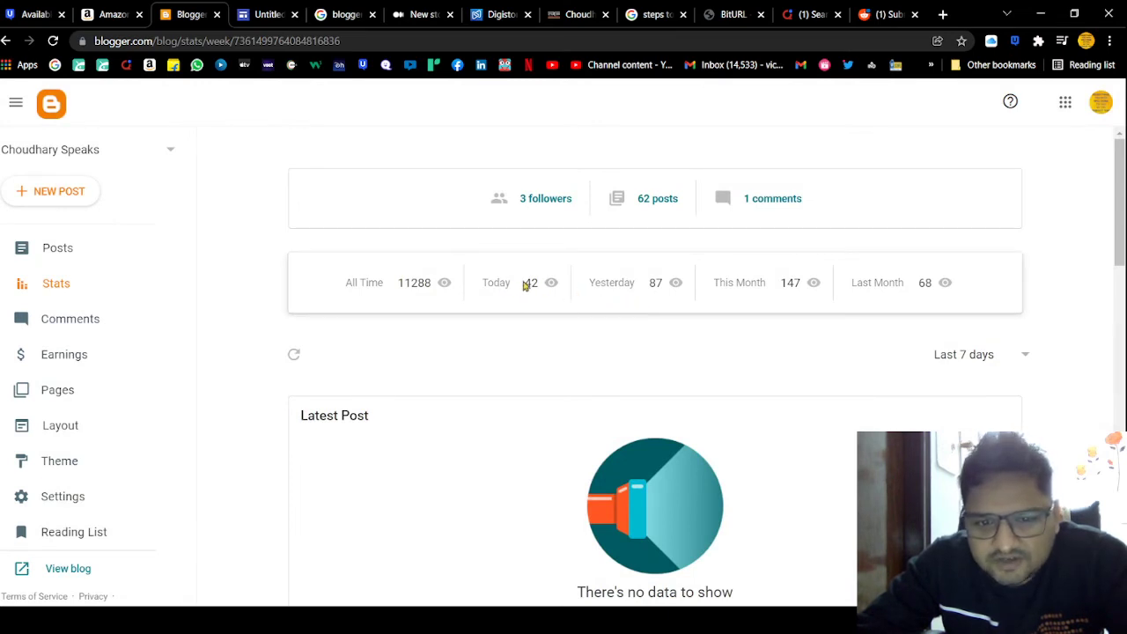
left_click_drag(525, 286, 543, 288)
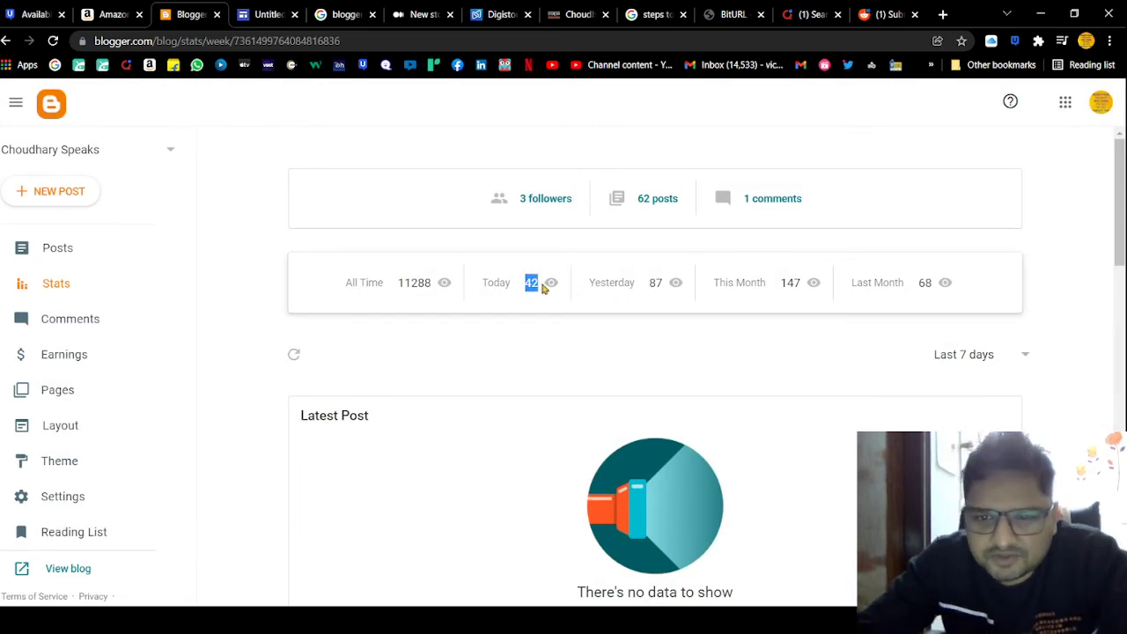
scroll(543, 291, "down", 7)
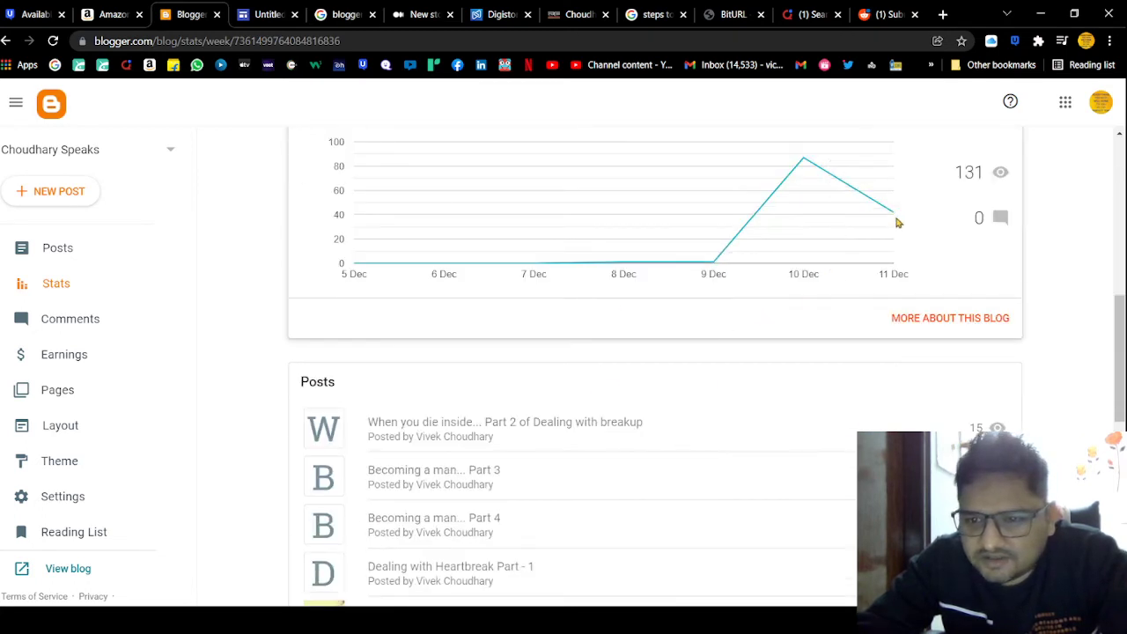
Check the 11 December point on the blog's views graph and compare it with today's count in the stats summary.
mouse_move(900, 216)
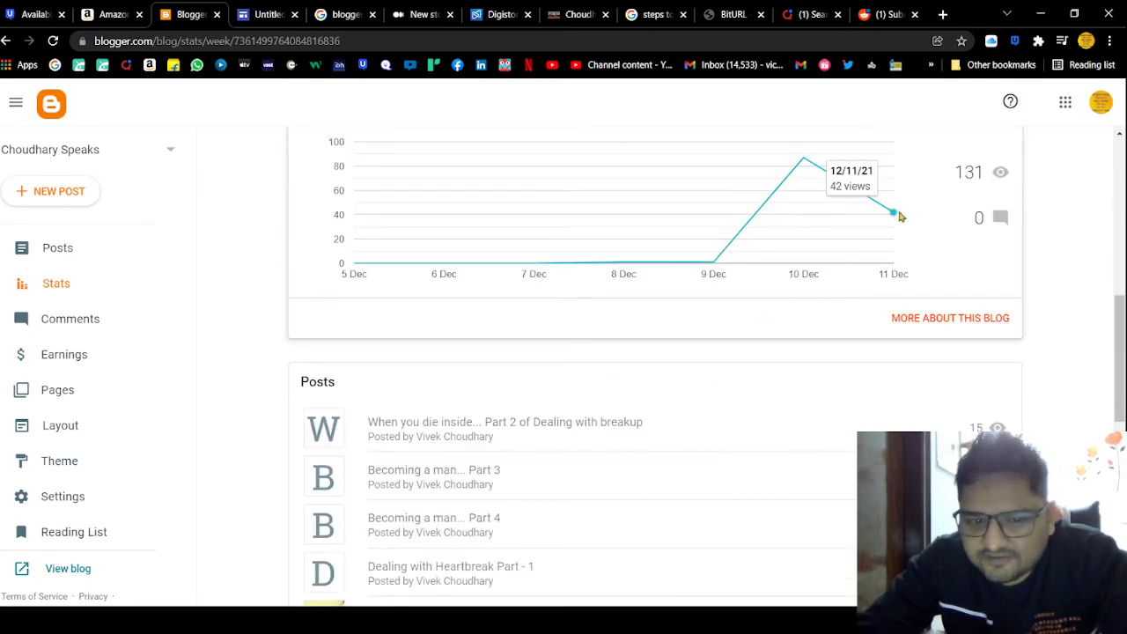
scroll(900, 215, "up", 2)
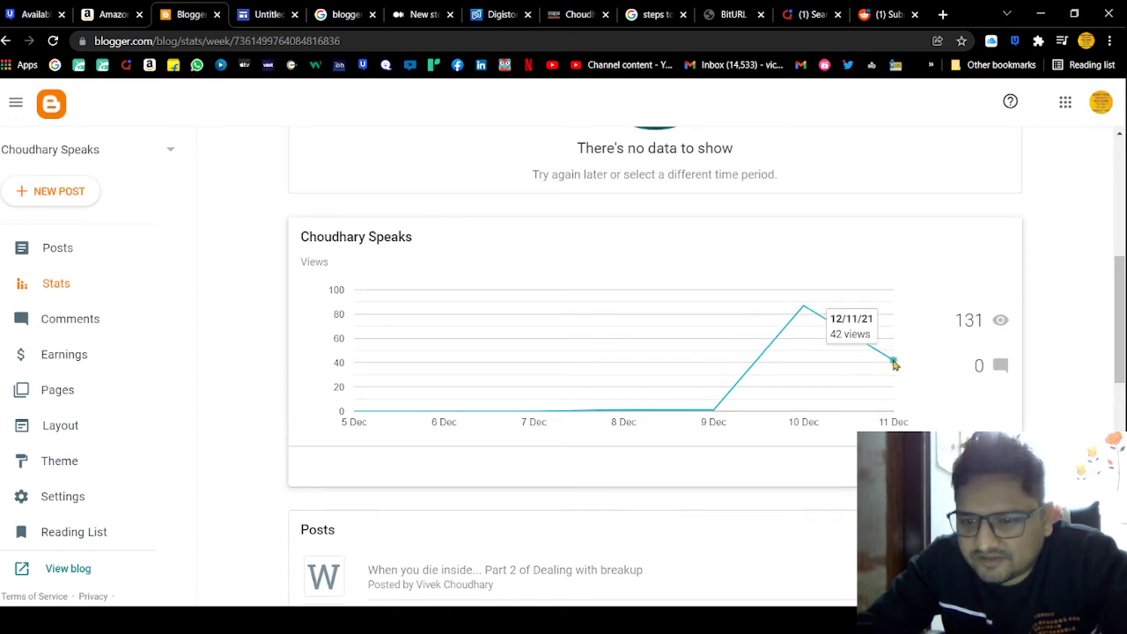
scroll(855, 390, "up", 4)
scroll(728, 394, "up", 2)
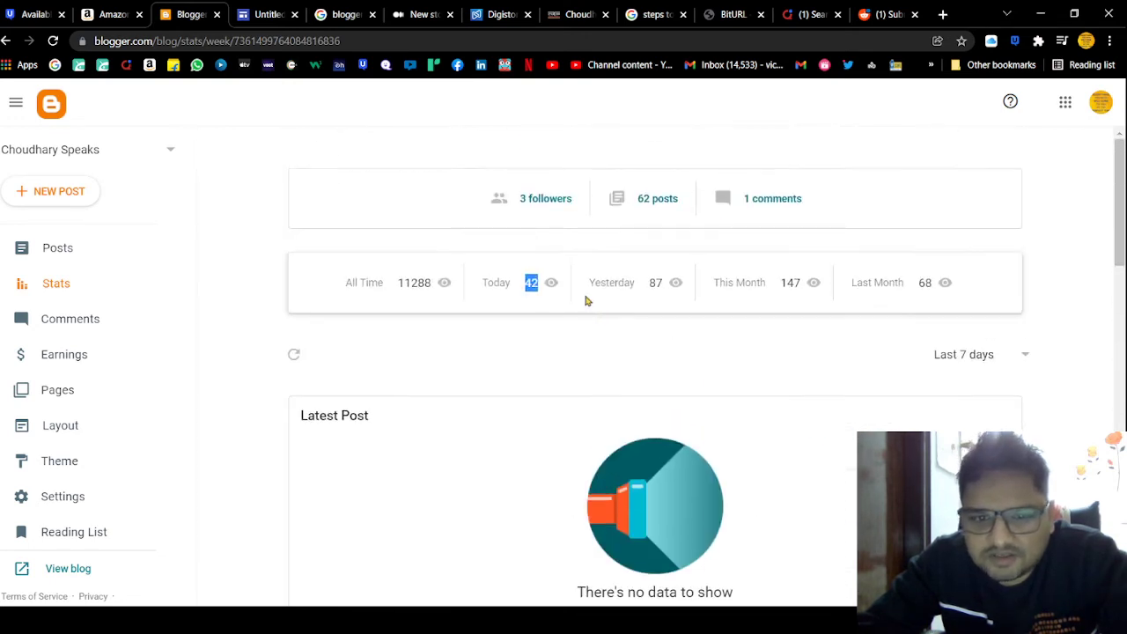
left_click(527, 287)
double_click(526, 287)
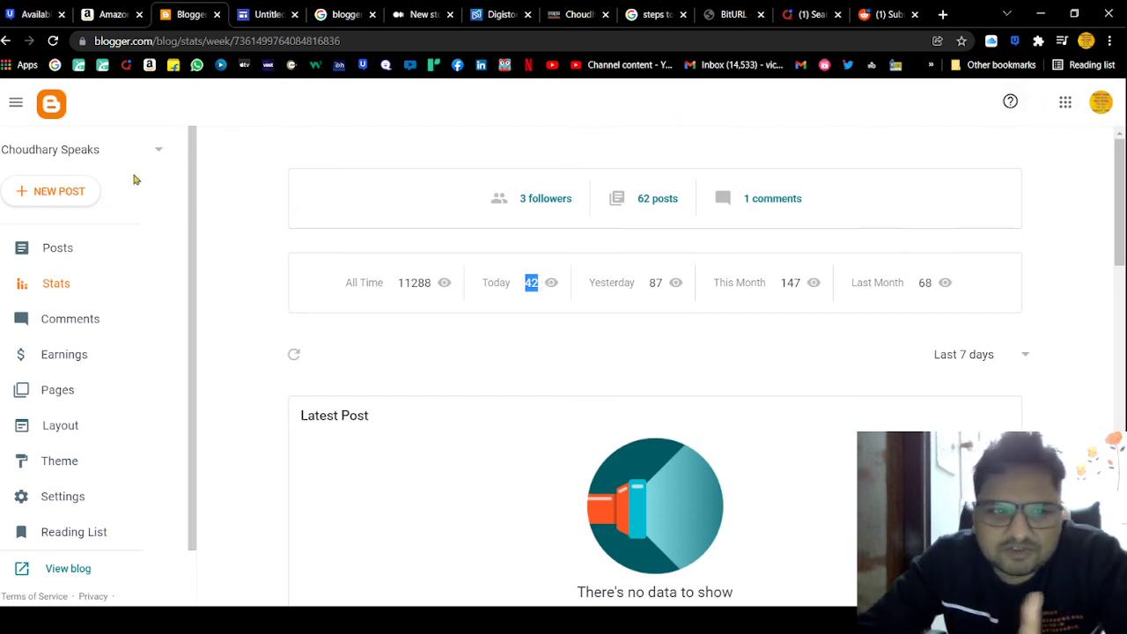
Check the list of own blogs, view the current blog's public page down to its oldest listed post, and return to the stats.
left_click(155, 153)
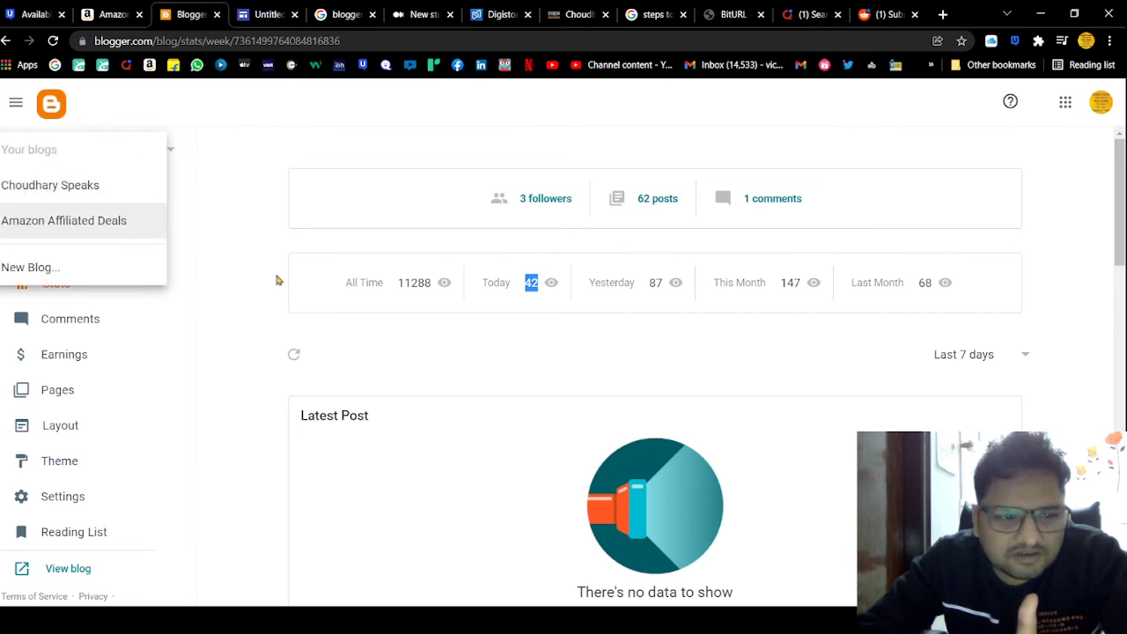
left_click(252, 305)
left_click(60, 576)
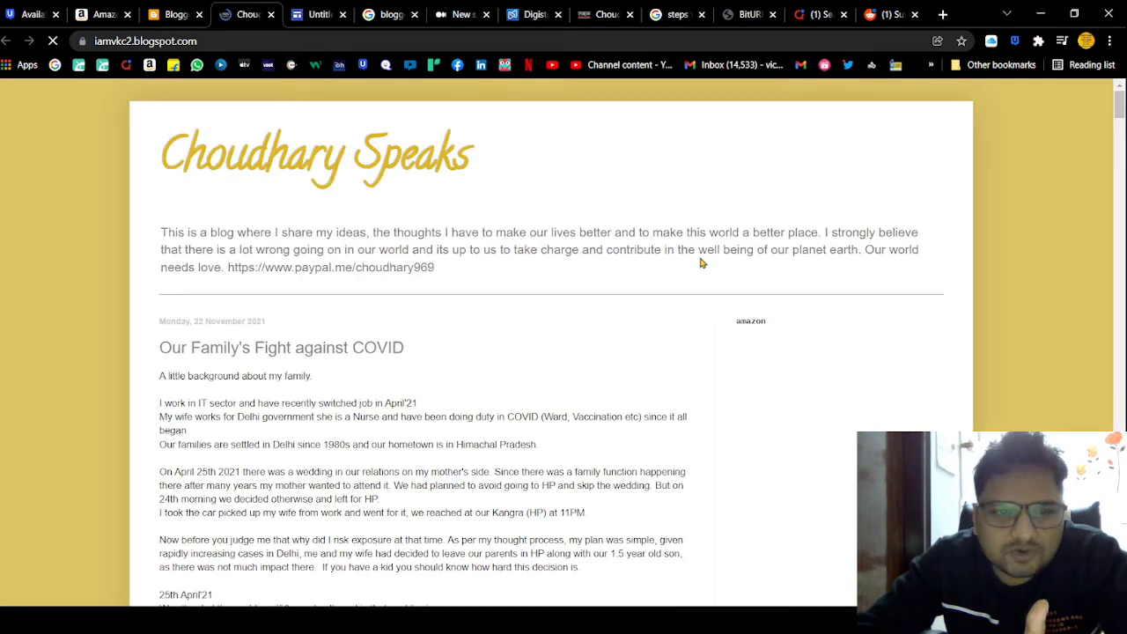
scroll(702, 263, "down", 2)
scroll(828, 428, "down", 15)
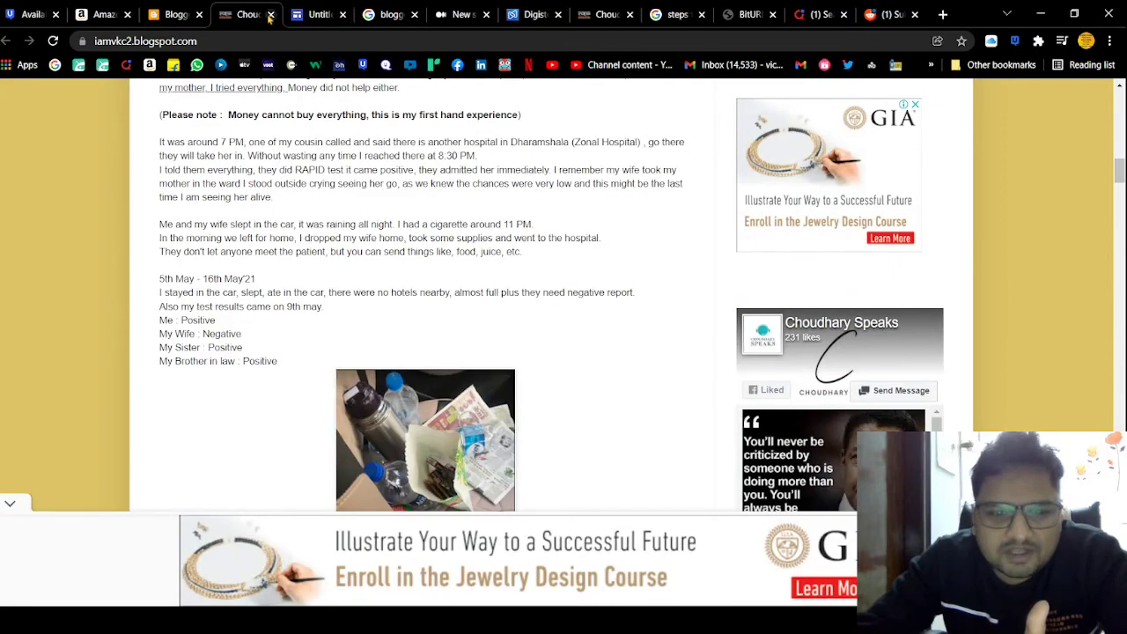
scroll(626, 227, "down", 10)
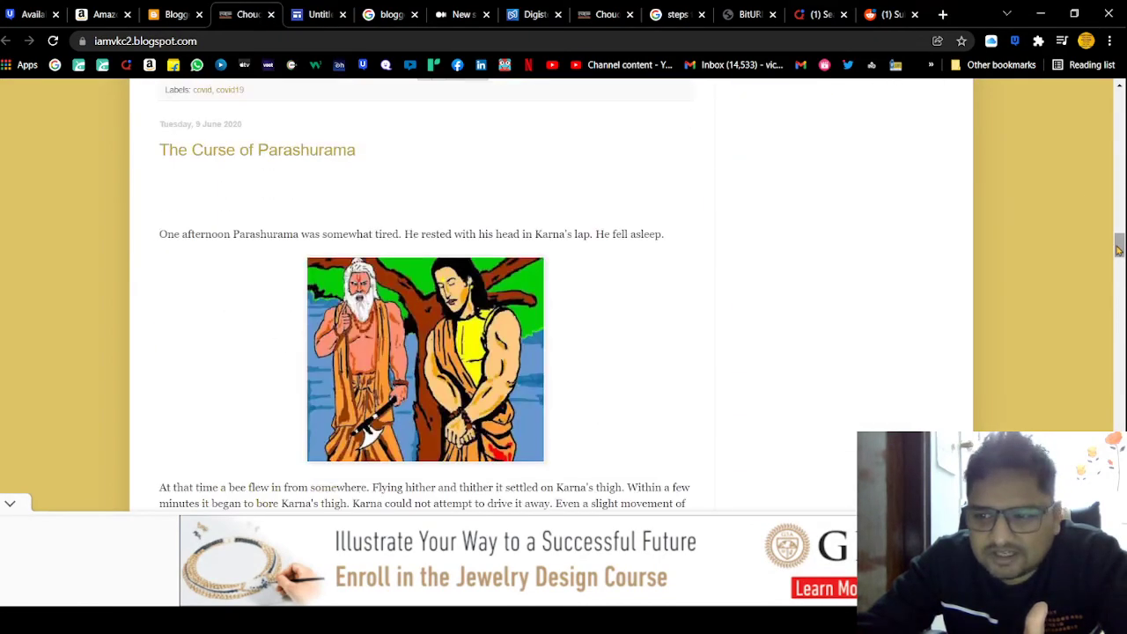
left_click_drag(1119, 249, 1118, 616)
scroll(930, 367, "up", 3)
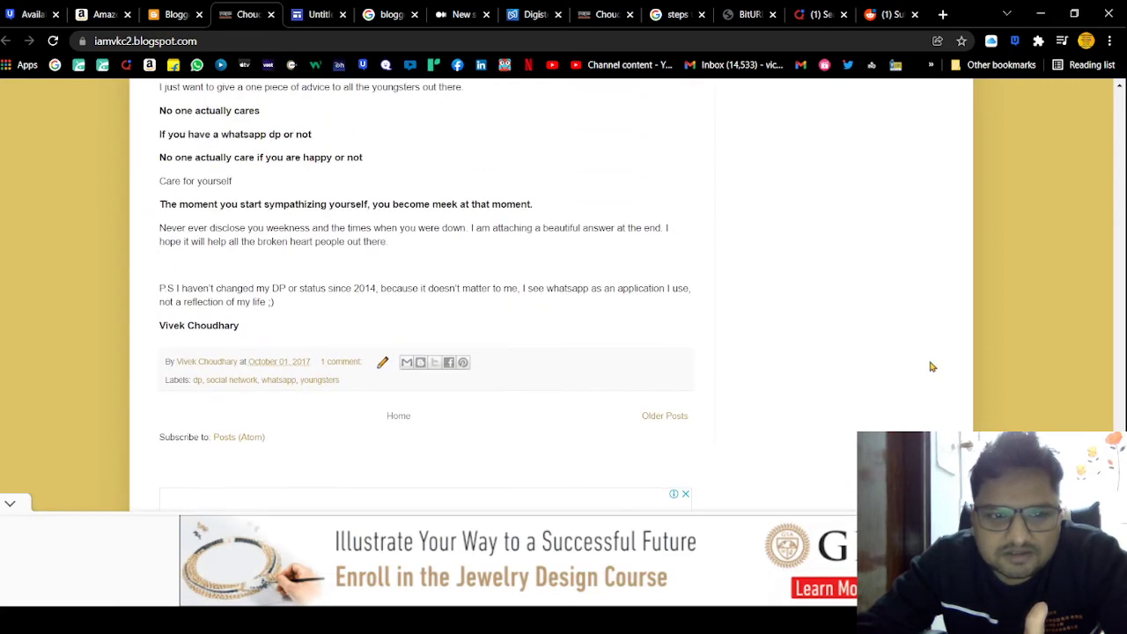
left_click(270, 14)
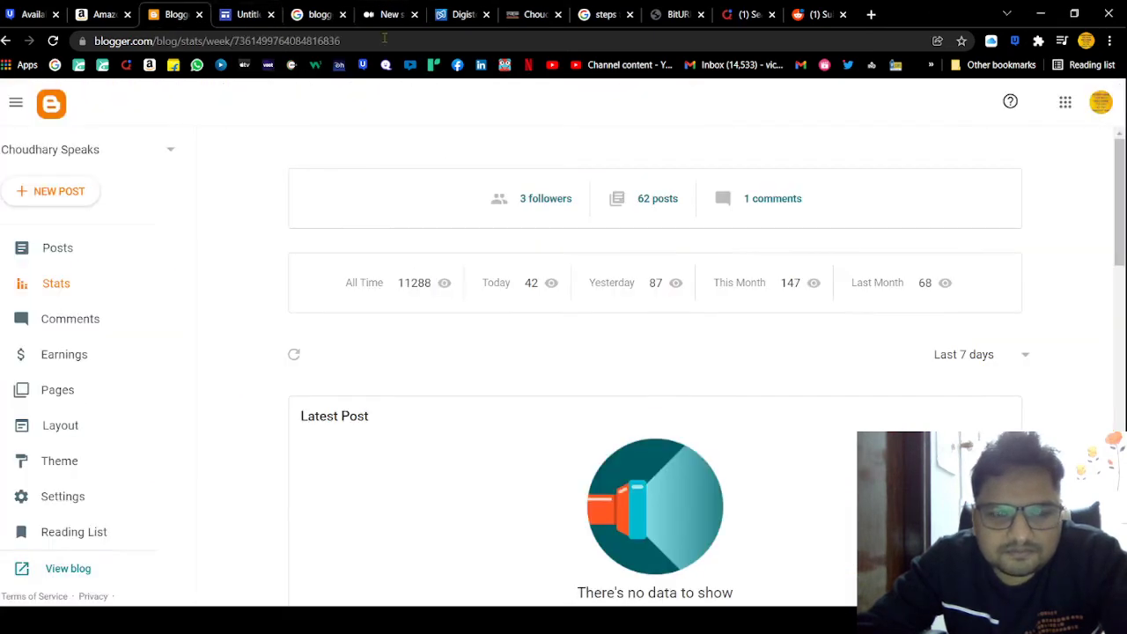